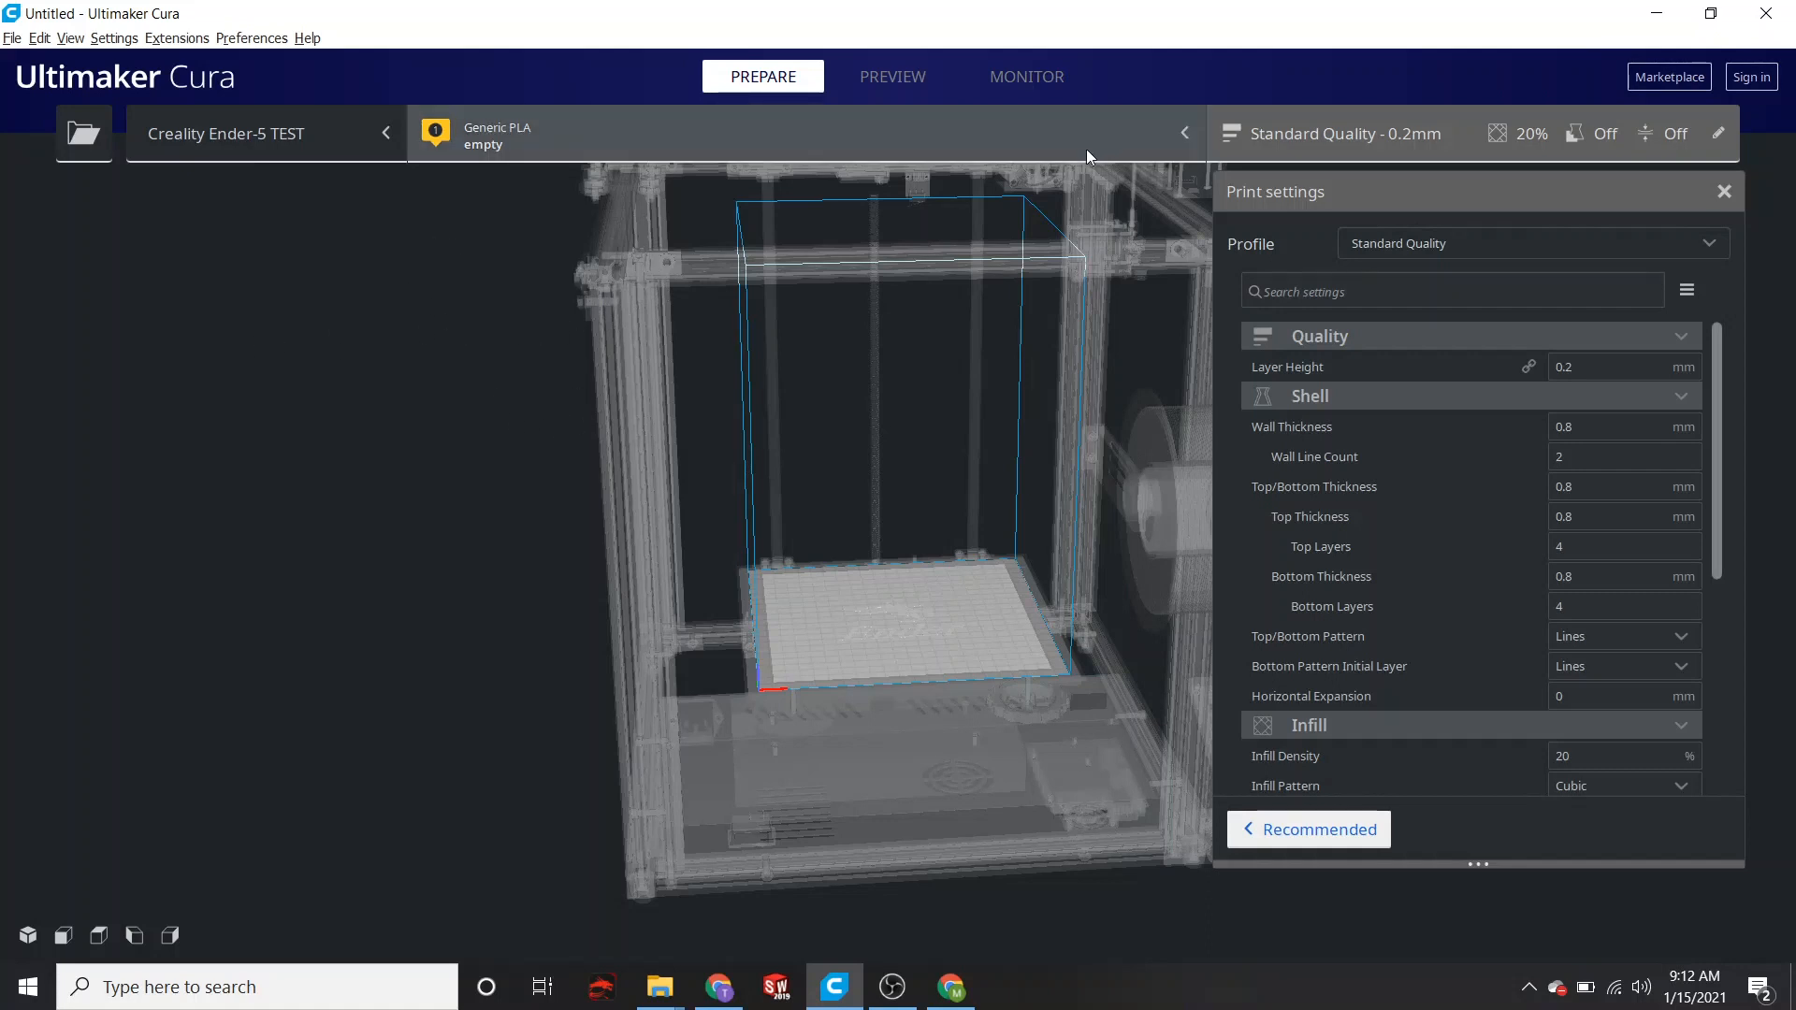
- Switch to Chrome and view the Thingiverse pages for the Ender 5 print bed, Ender 5 STL and Ender 3 Cura/PrusaSlicer models, then minimize it
{"action": "left_click", "coordinate": [957, 990]}
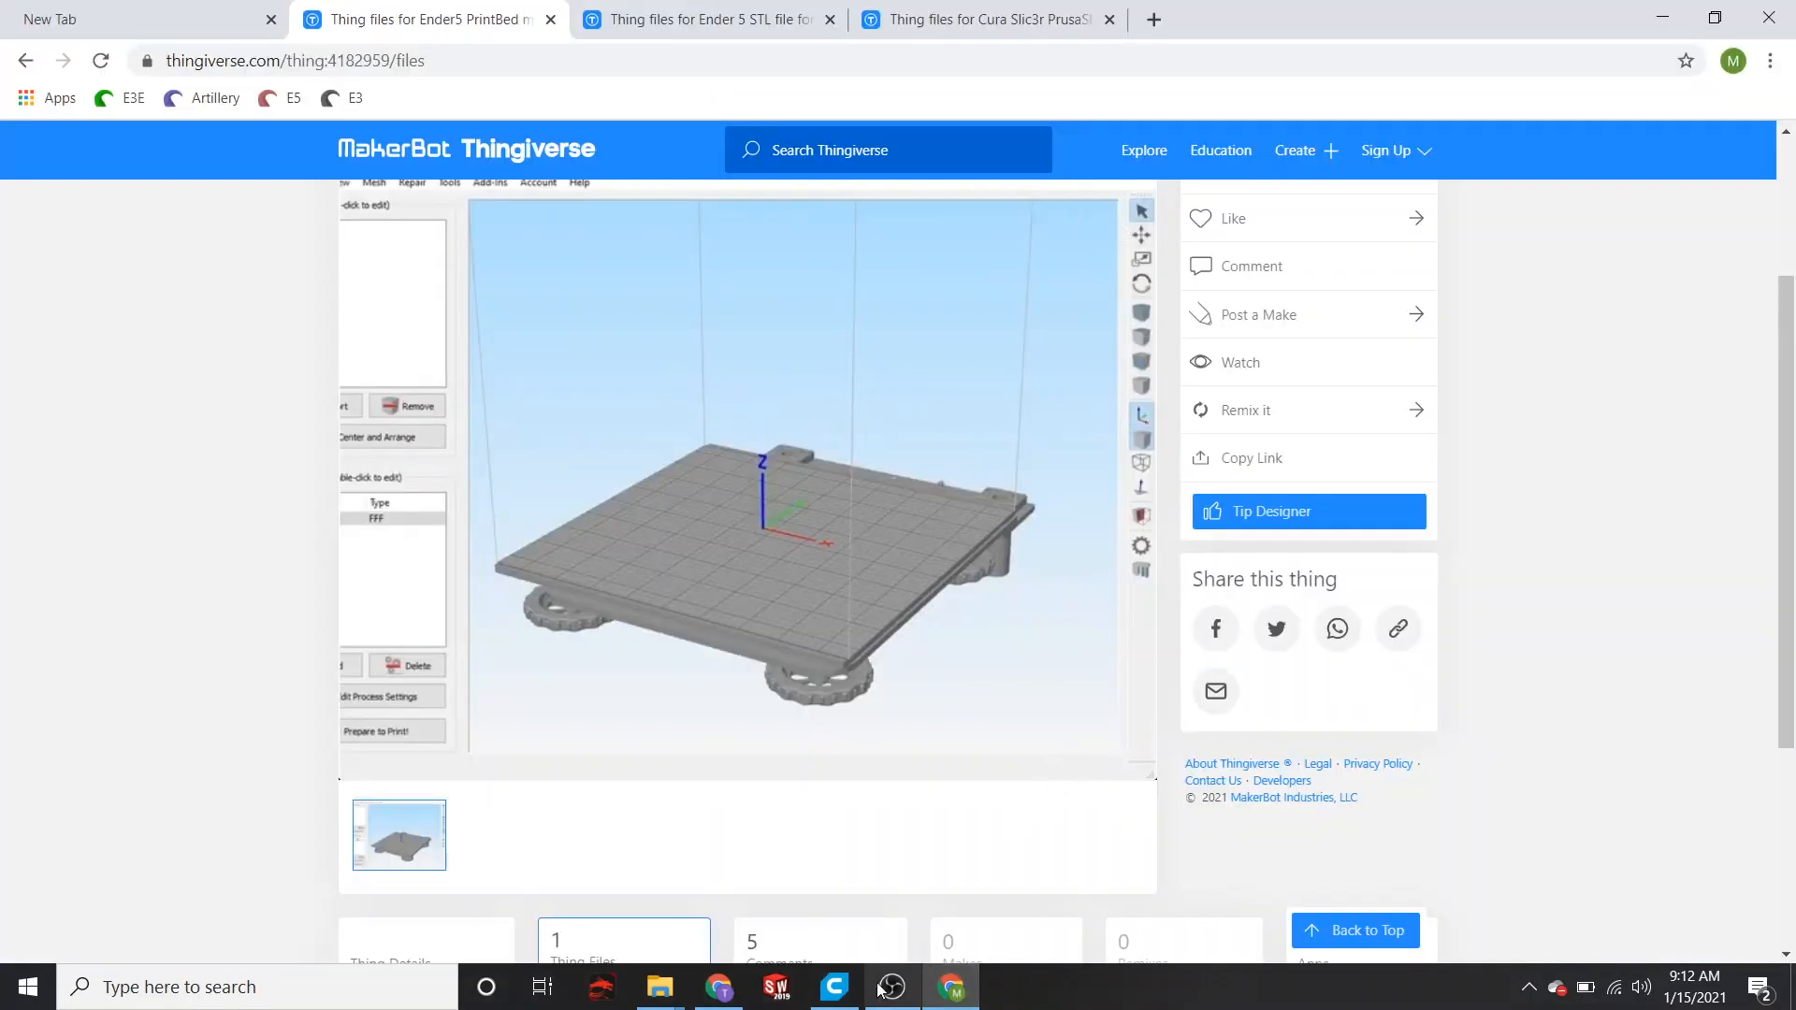
{"action": "mouse_move", "coordinate": [834, 987]}
{"action": "left_click", "coordinate": [941, 834]}
{"action": "left_click", "coordinate": [943, 819]}
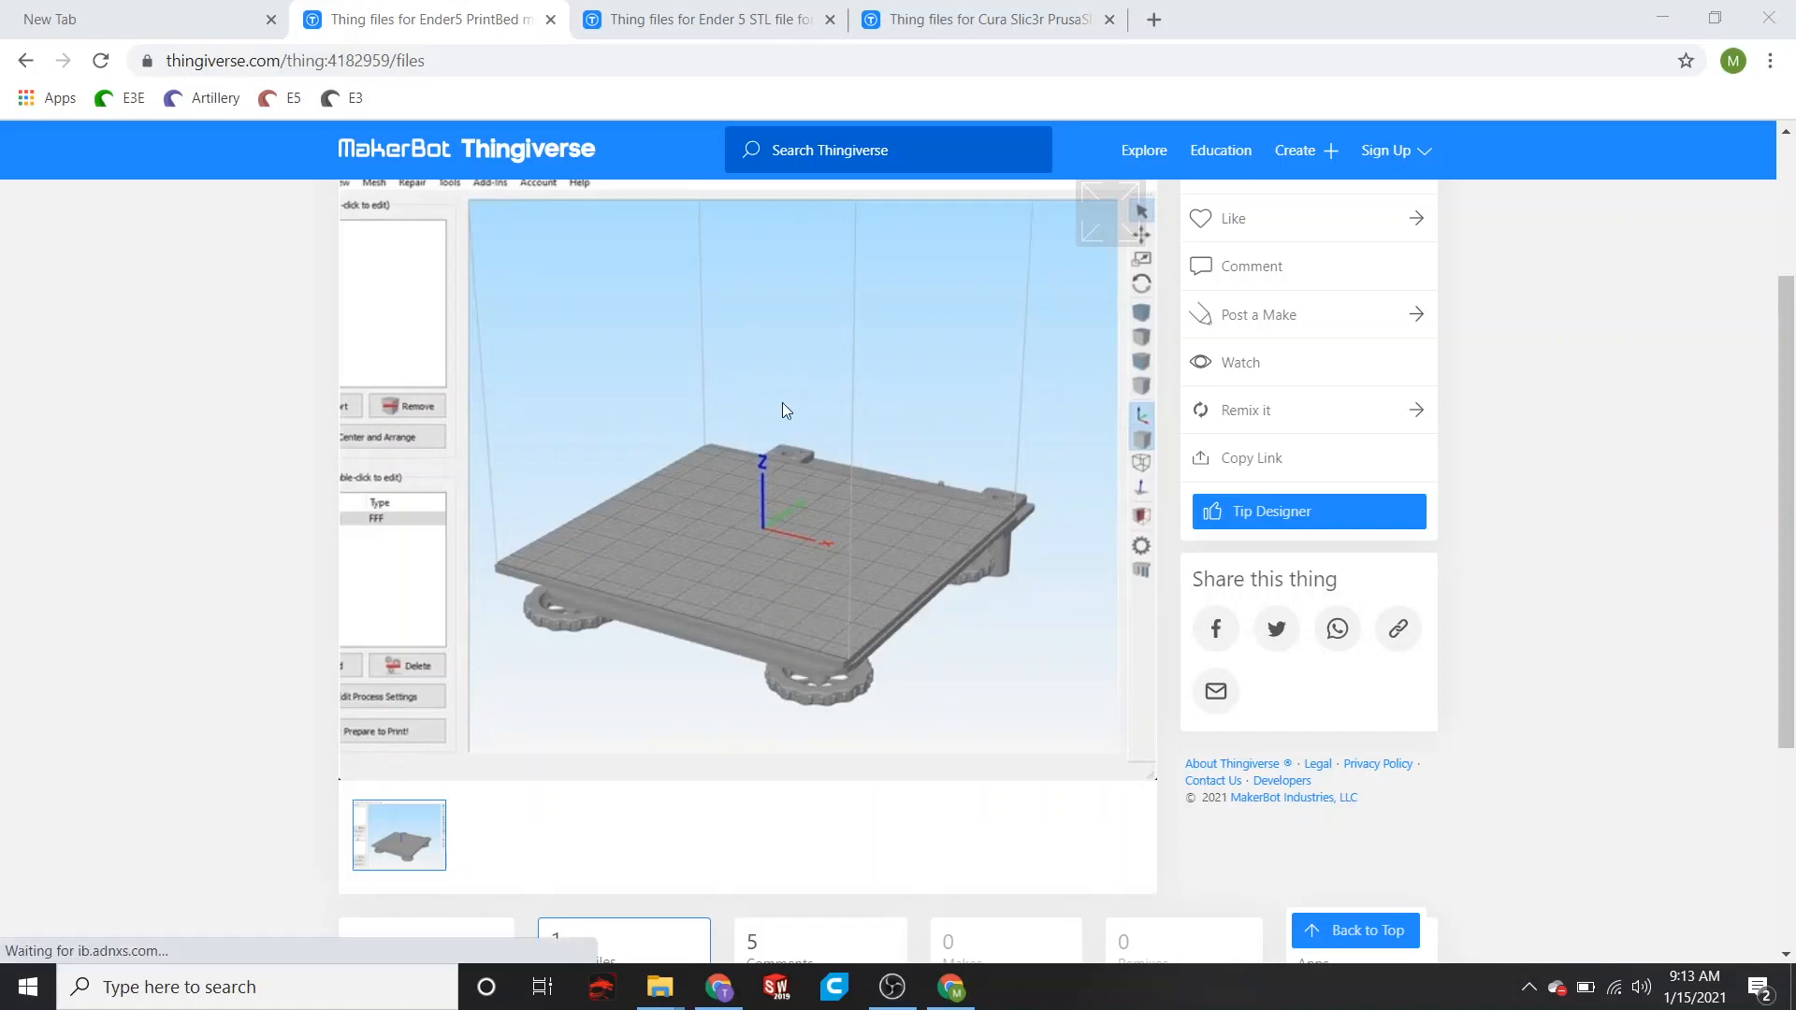
{"action": "key", "text": "ctrl+Tab"}
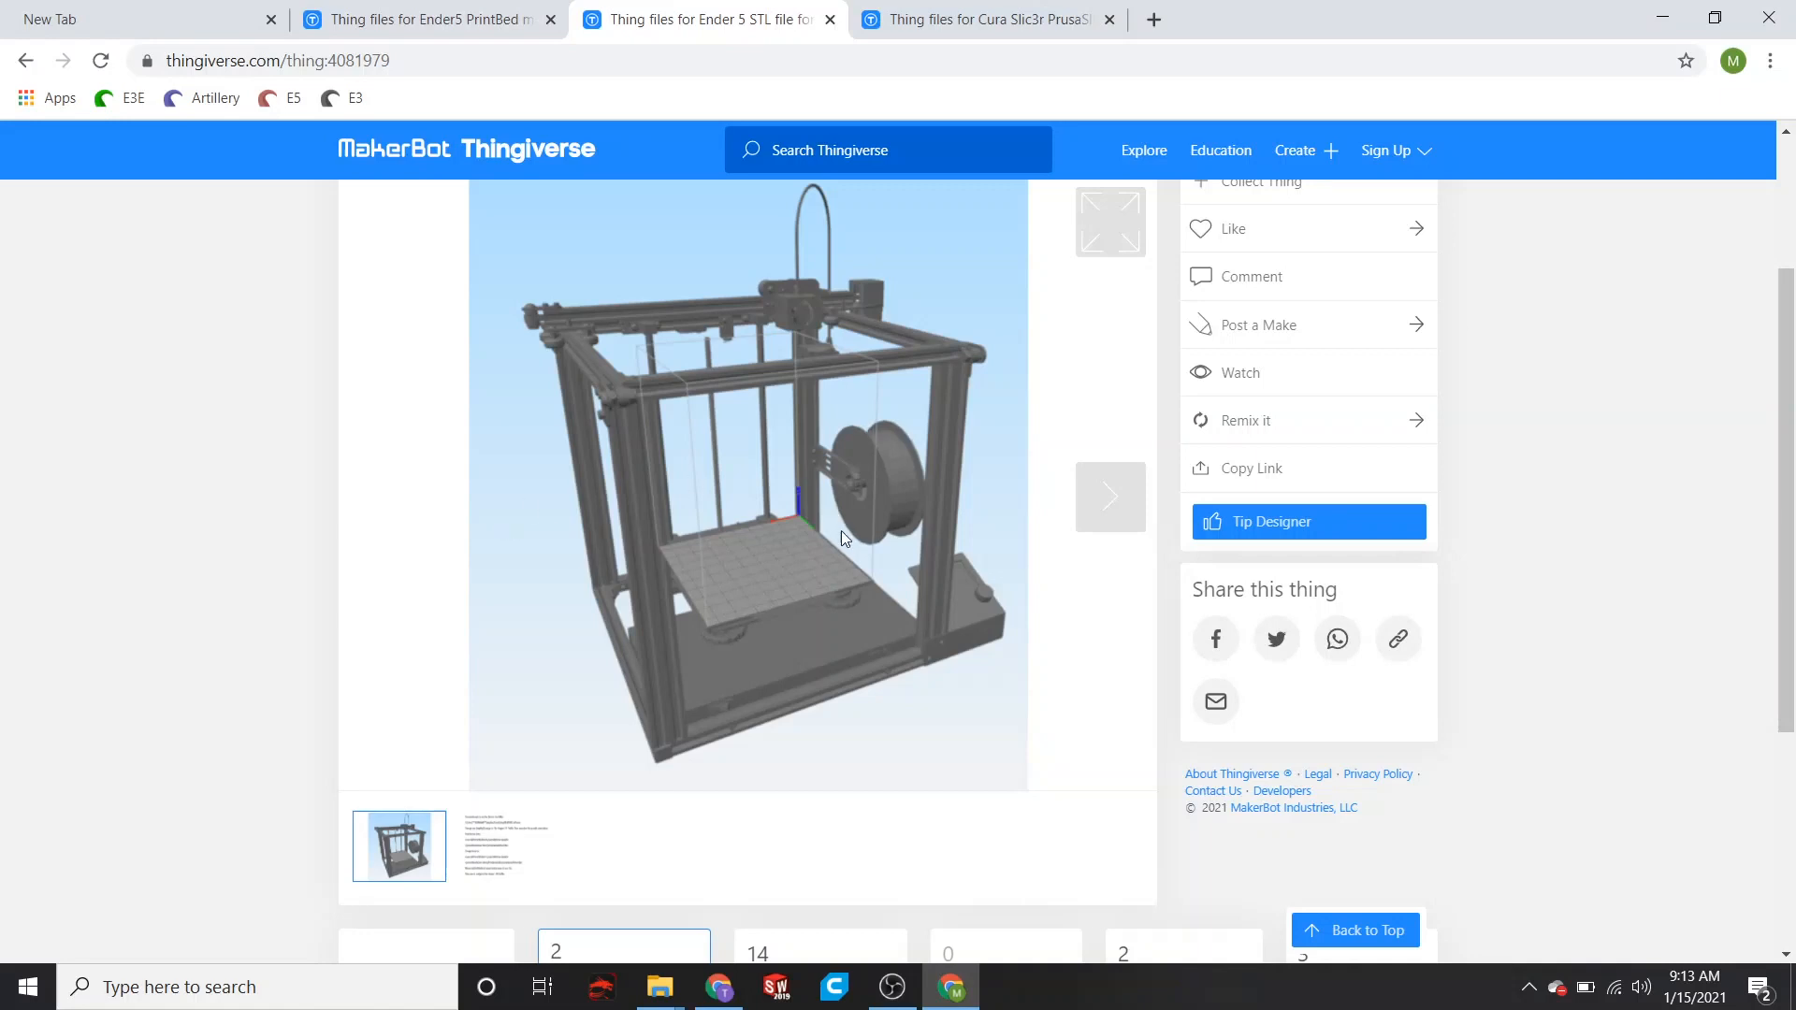
{"action": "left_click", "coordinate": [992, 18]}
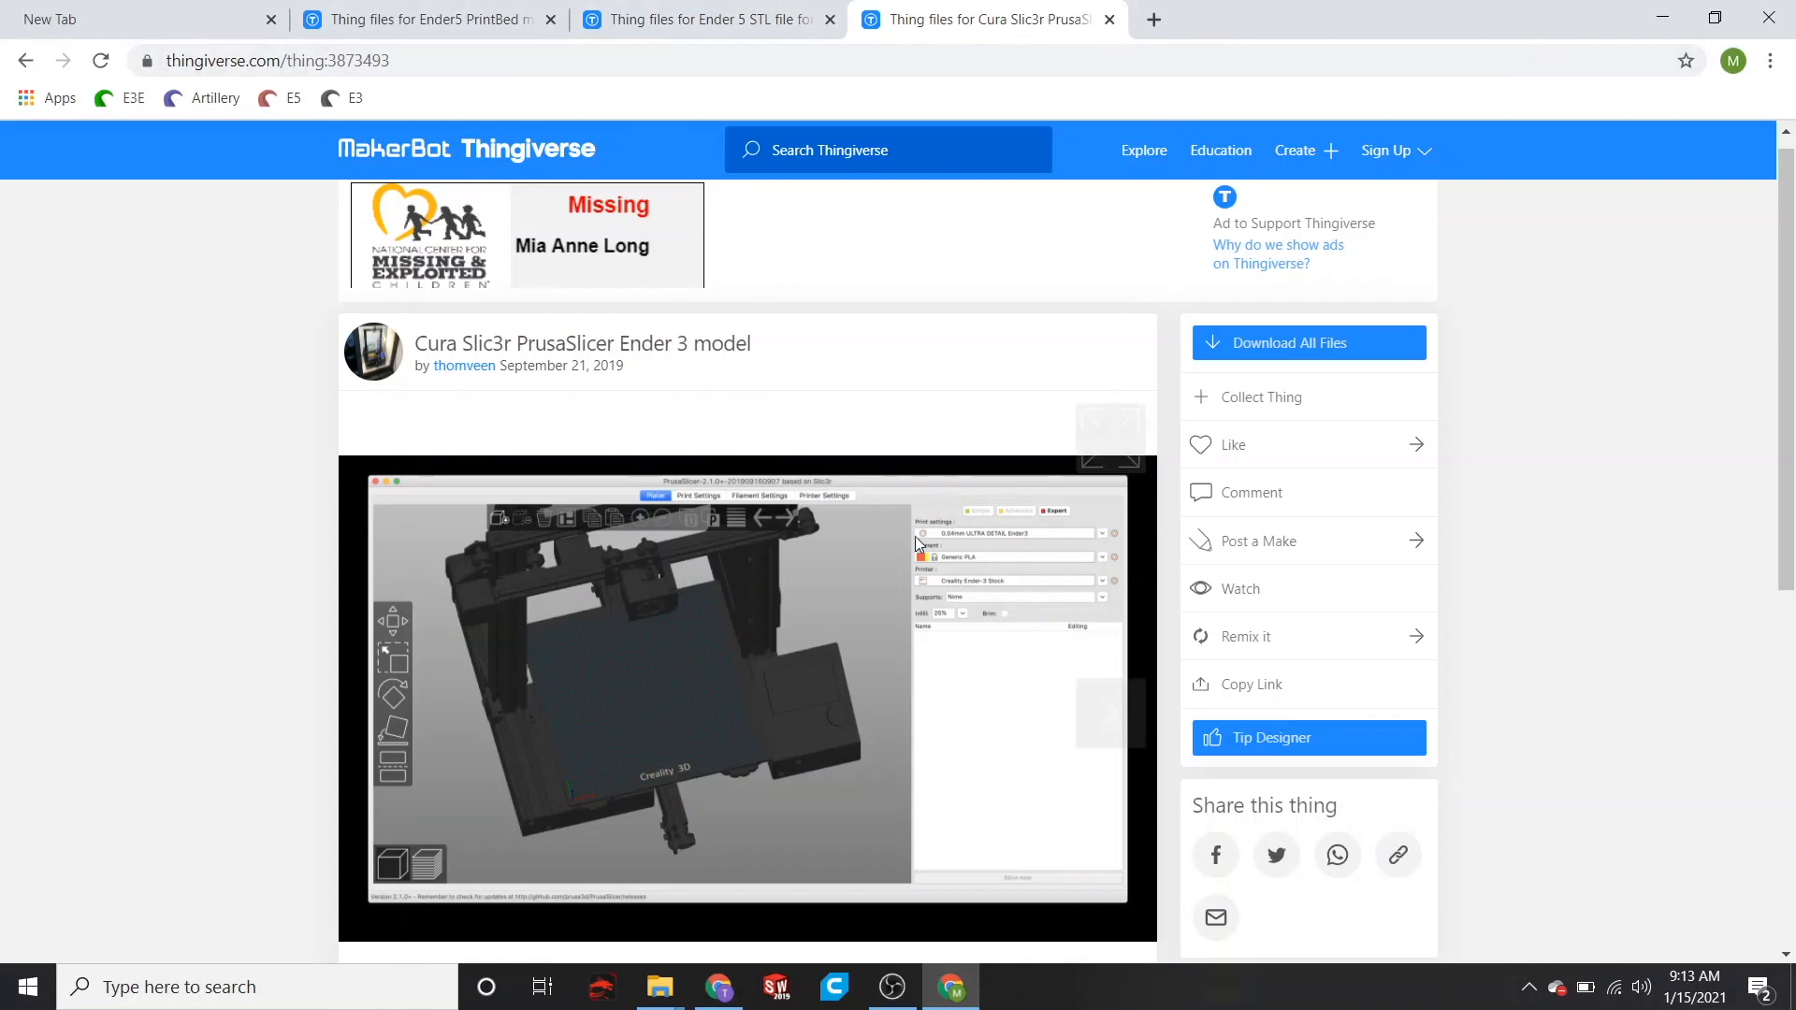
{"action": "left_click", "coordinate": [1652, 17]}
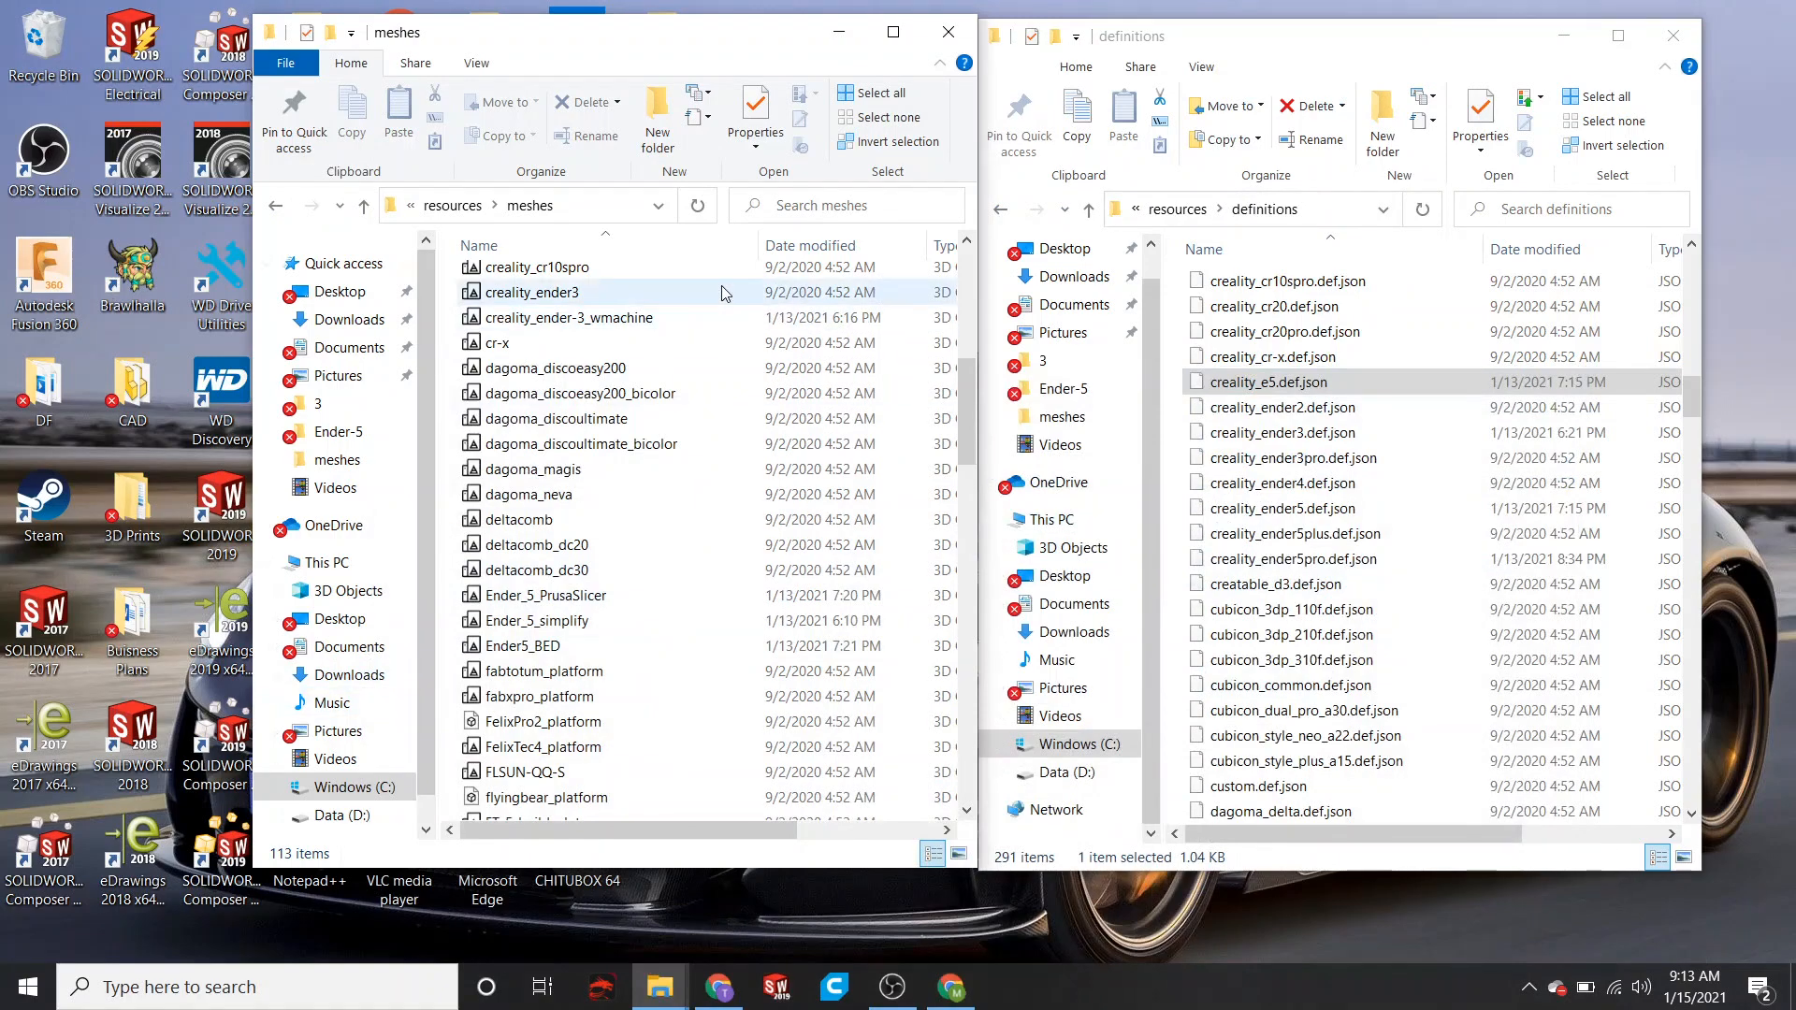
- Go back from the meshes folder to the root of the Windows (C:) drive in the same File Explorer window
{"action": "left_click", "coordinate": [276, 207]}
{"action": "left_click", "coordinate": [276, 208]}
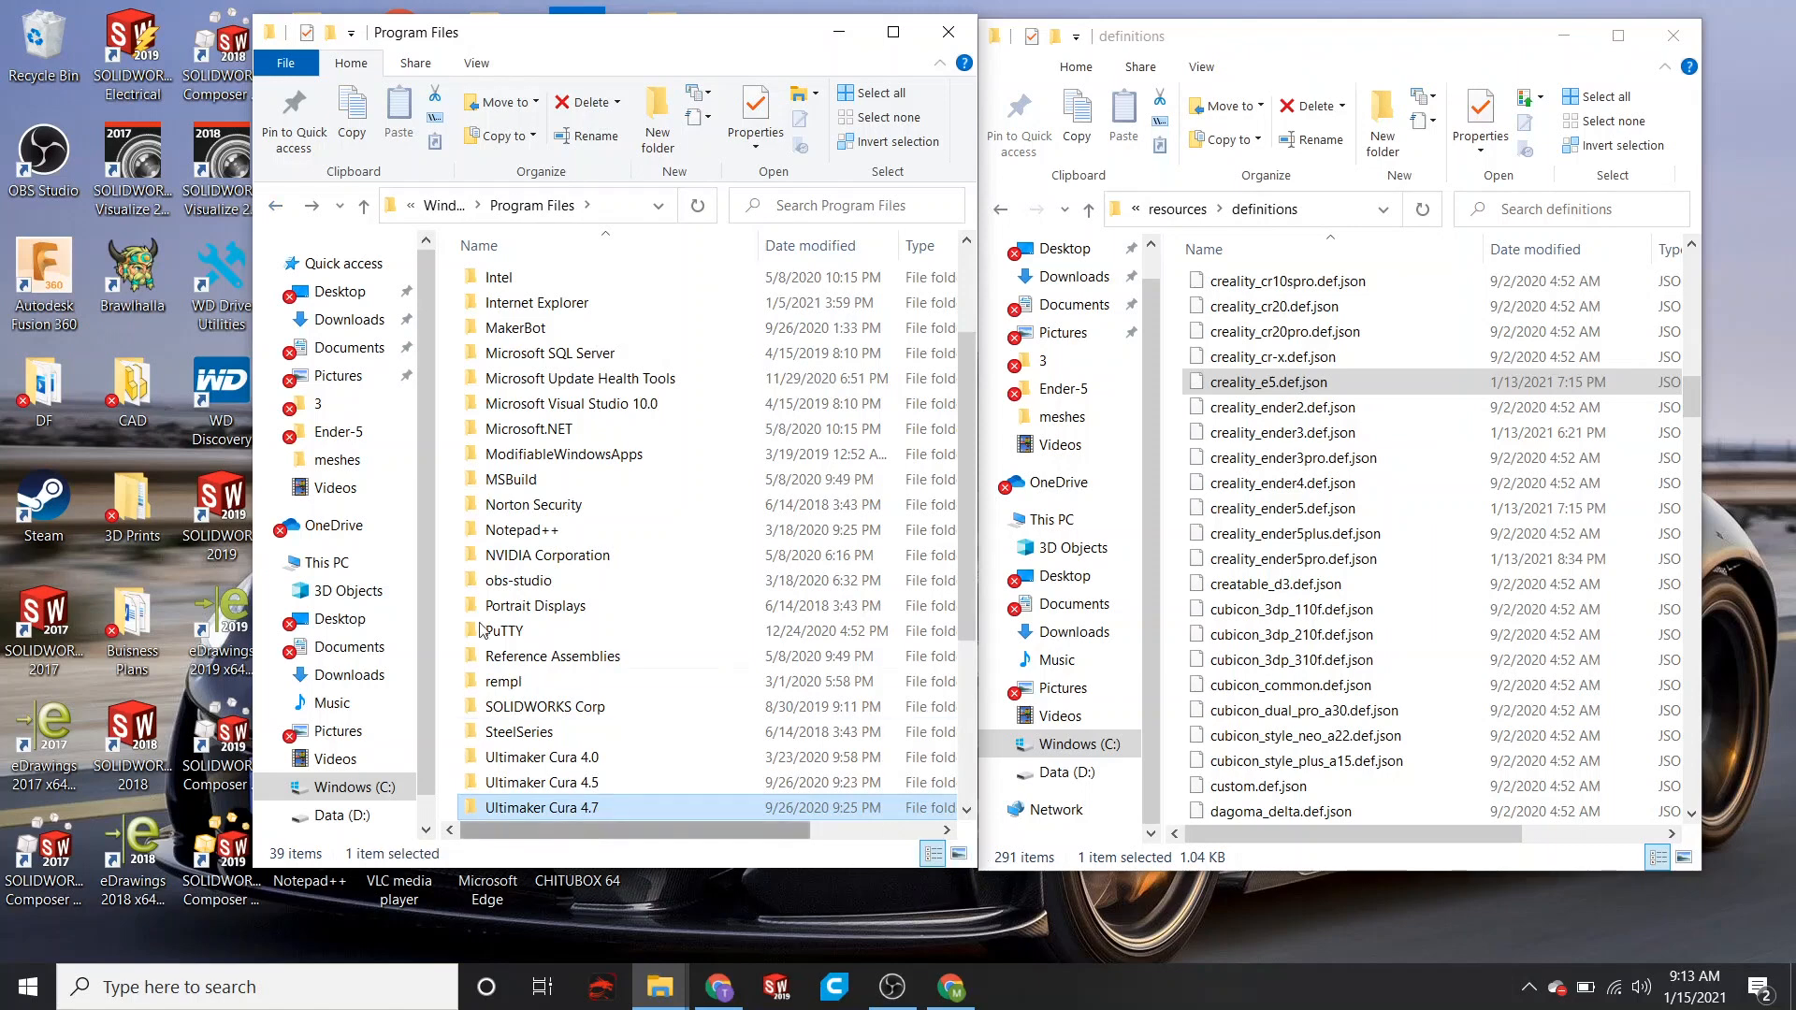
{"action": "left_click", "coordinate": [276, 208]}
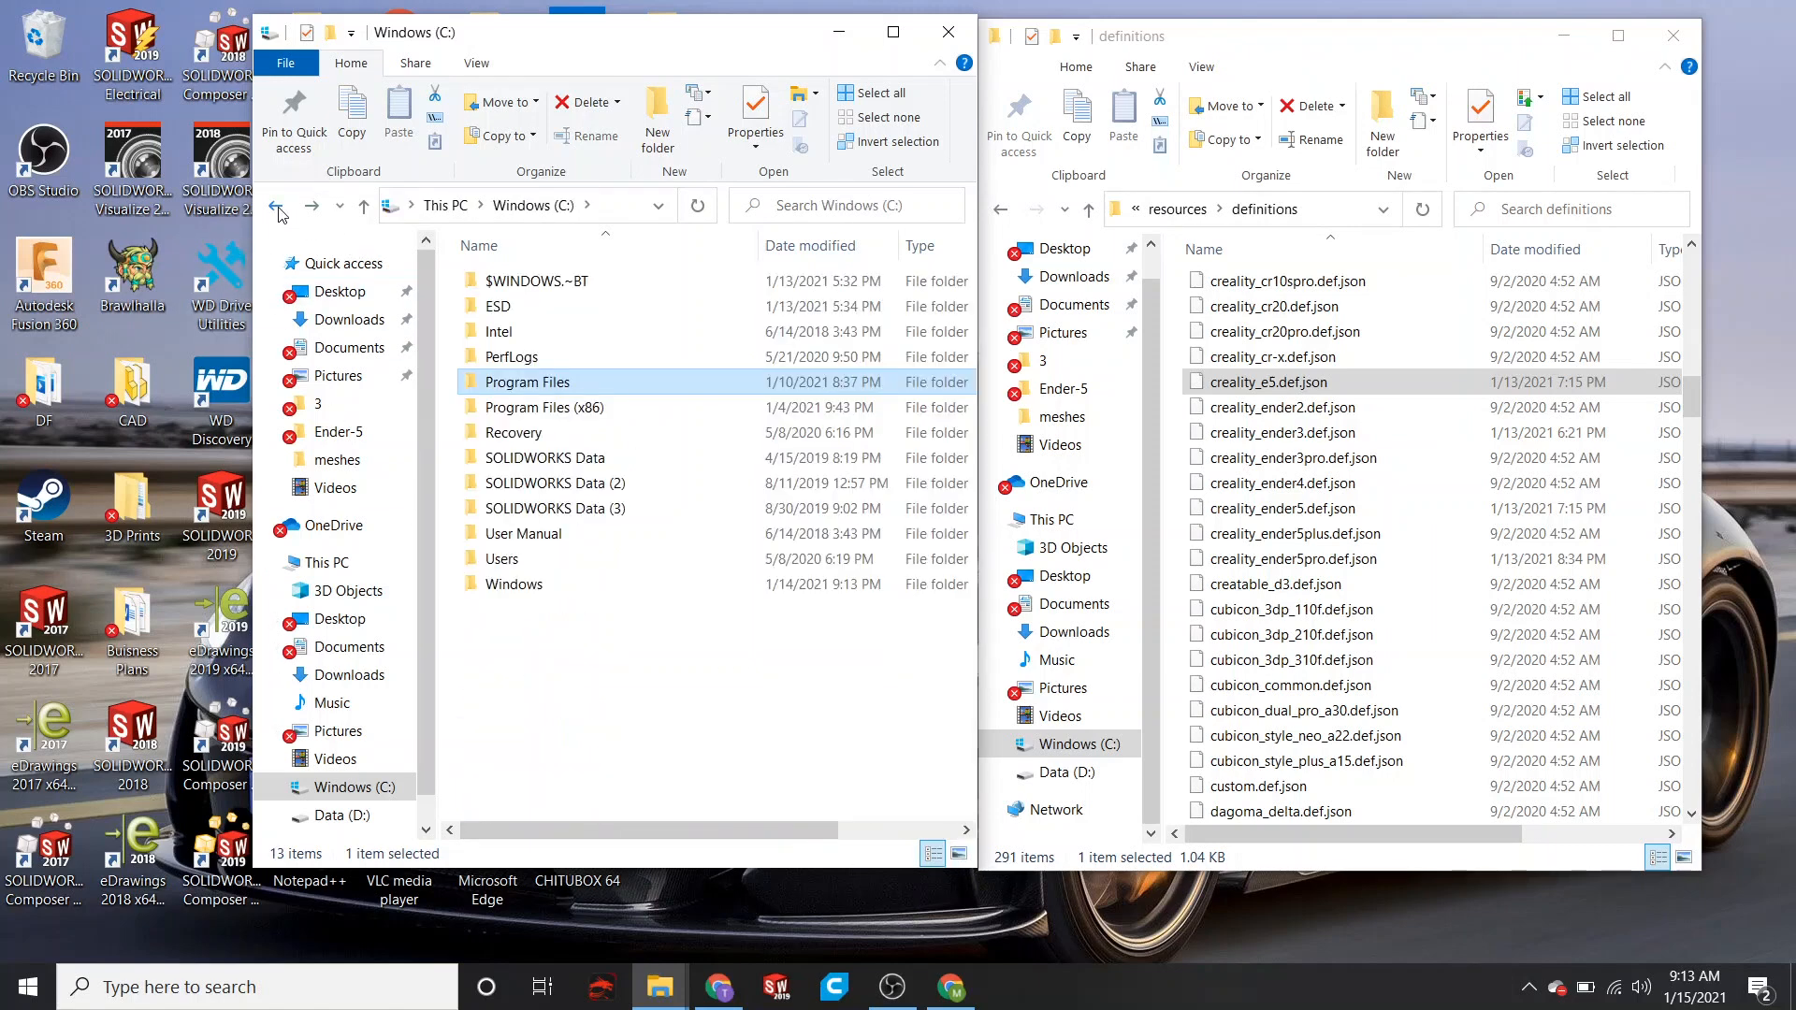
{"action": "left_click", "coordinate": [276, 208]}
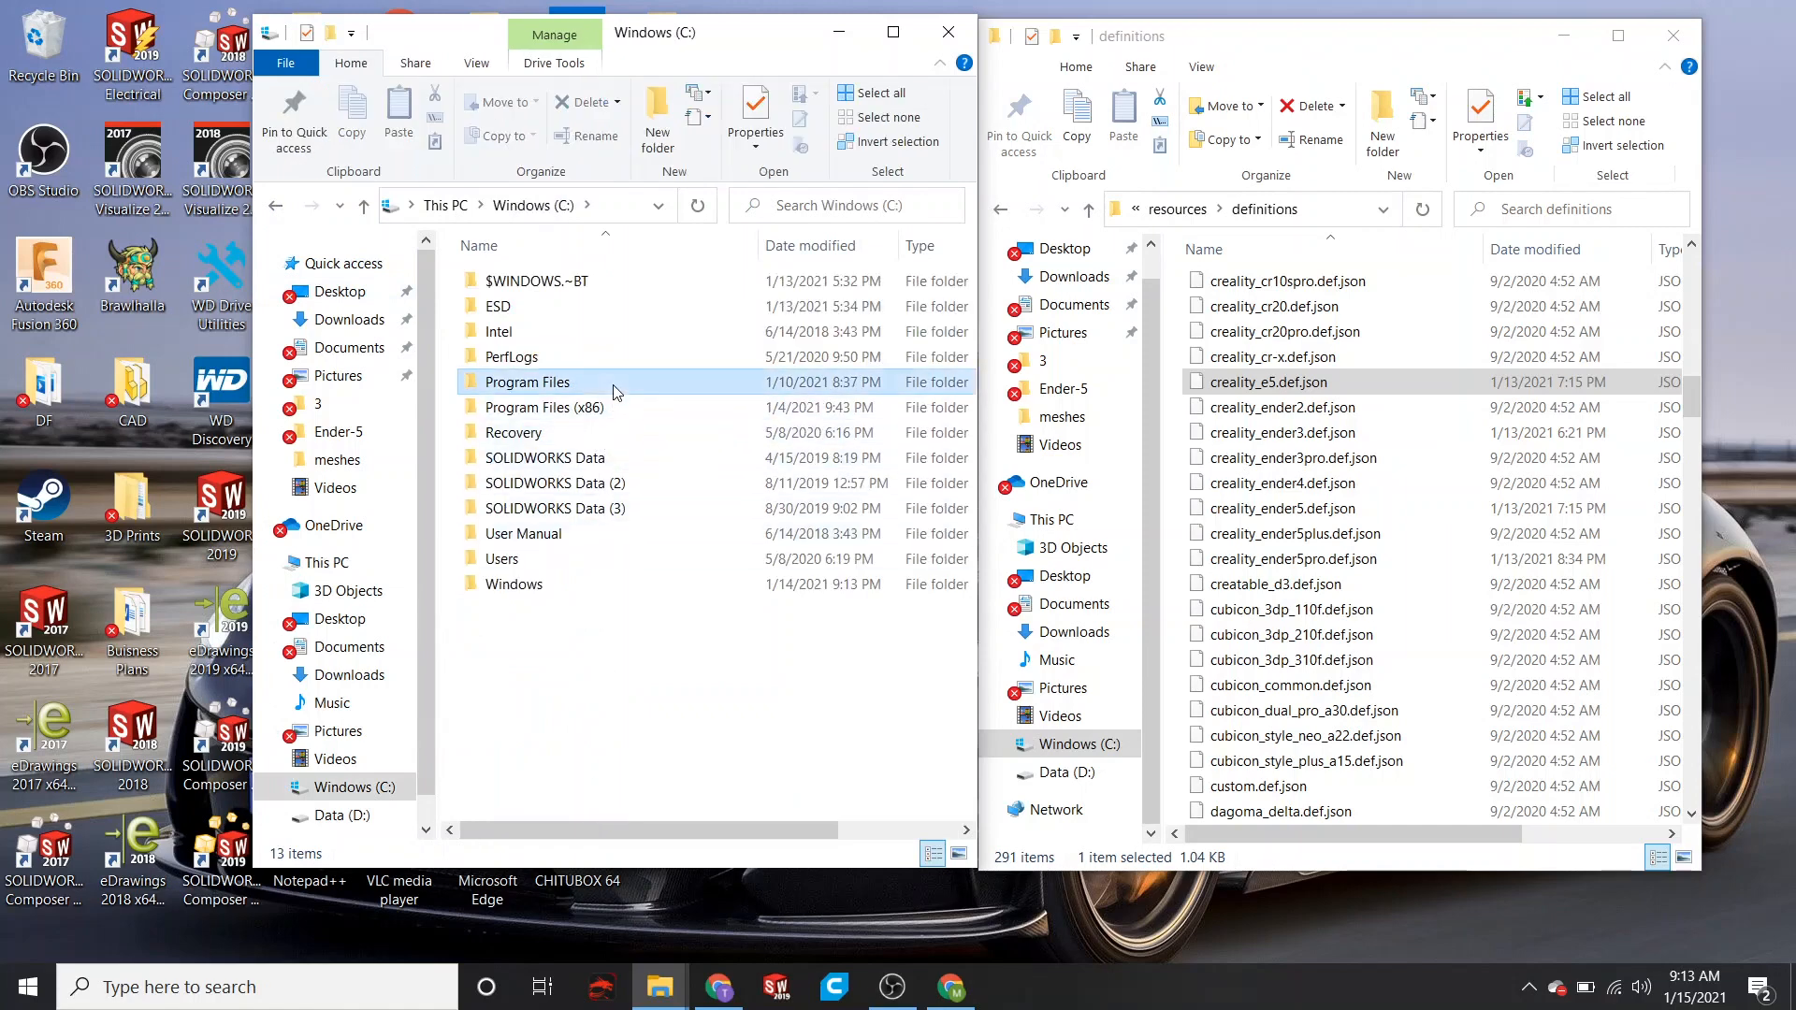
- Open the meshes folder under Program Files, Ultimaker Cura 4.7, resources
{"action": "double_click", "coordinate": [552, 383]}
{"action": "scroll", "coordinate": [669, 743], "scroll_direction": "down", "scroll_amount": 4}
{"action": "scroll", "coordinate": [667, 746], "scroll_direction": "down", "scroll_amount": 1}
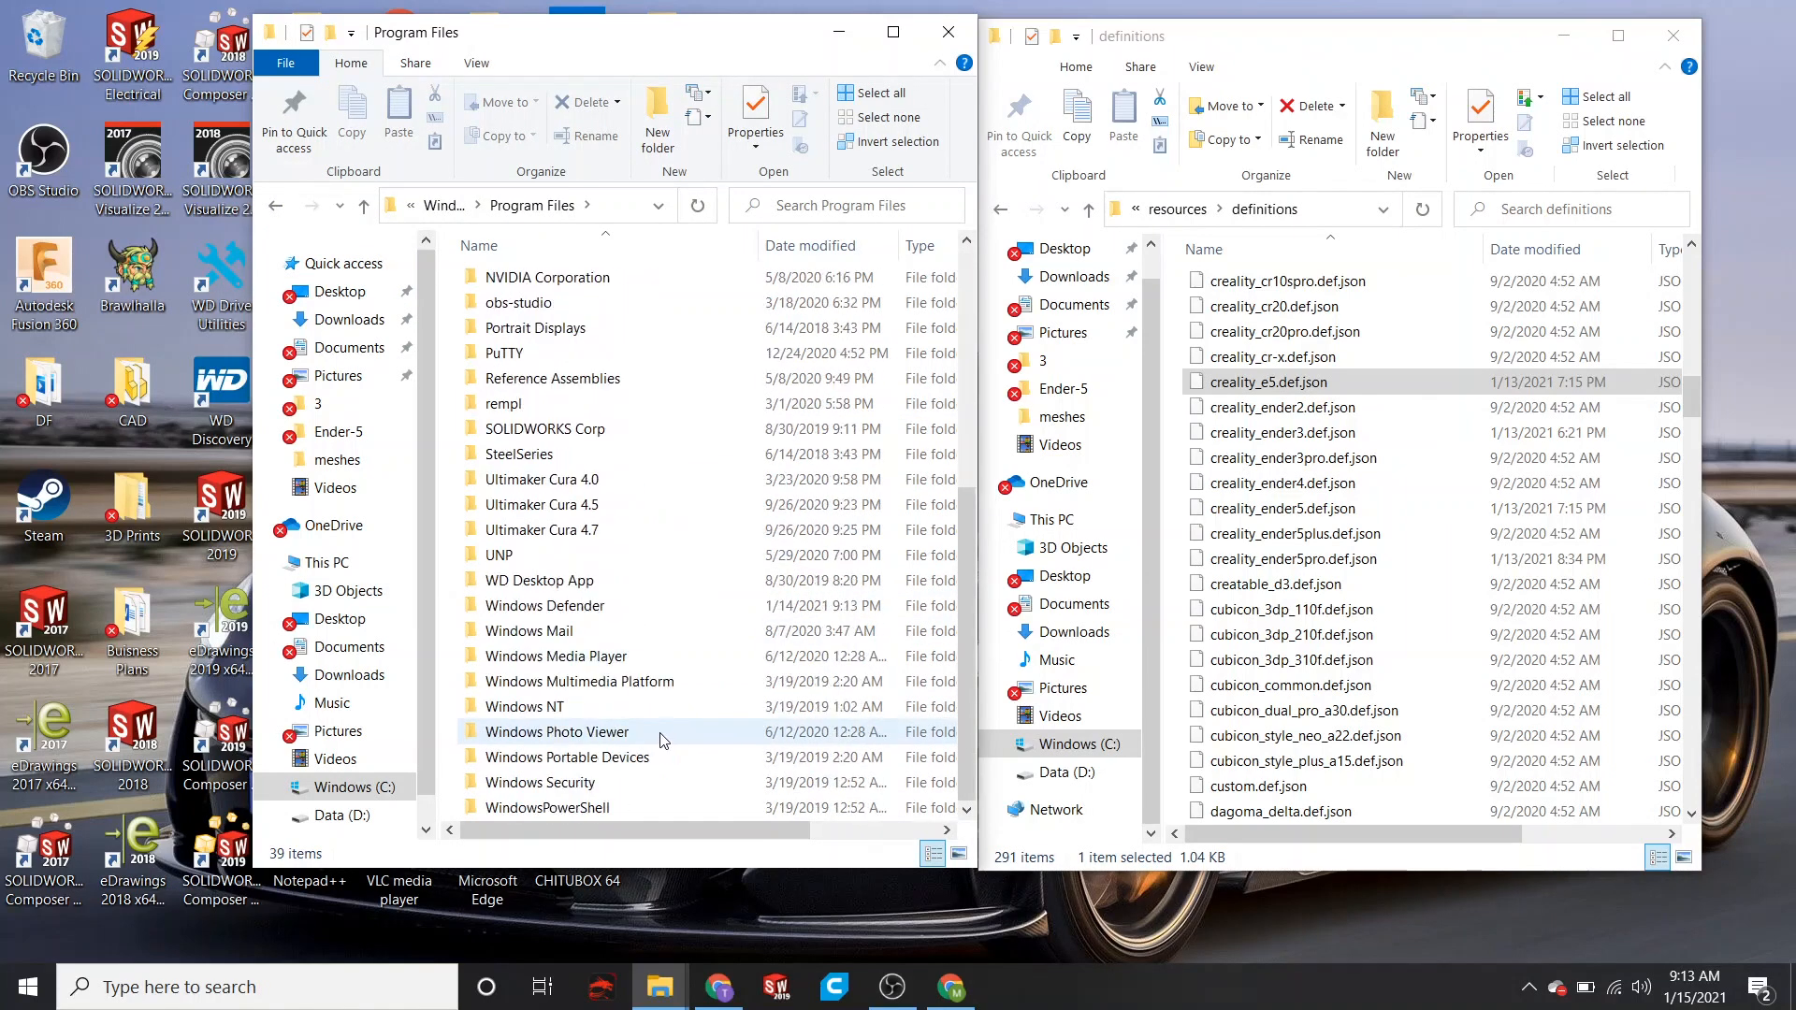
{"action": "scroll", "coordinate": [660, 739], "scroll_direction": "up", "scroll_amount": 3}
{"action": "scroll", "coordinate": [641, 692], "scroll_direction": "down", "scroll_amount": 3}
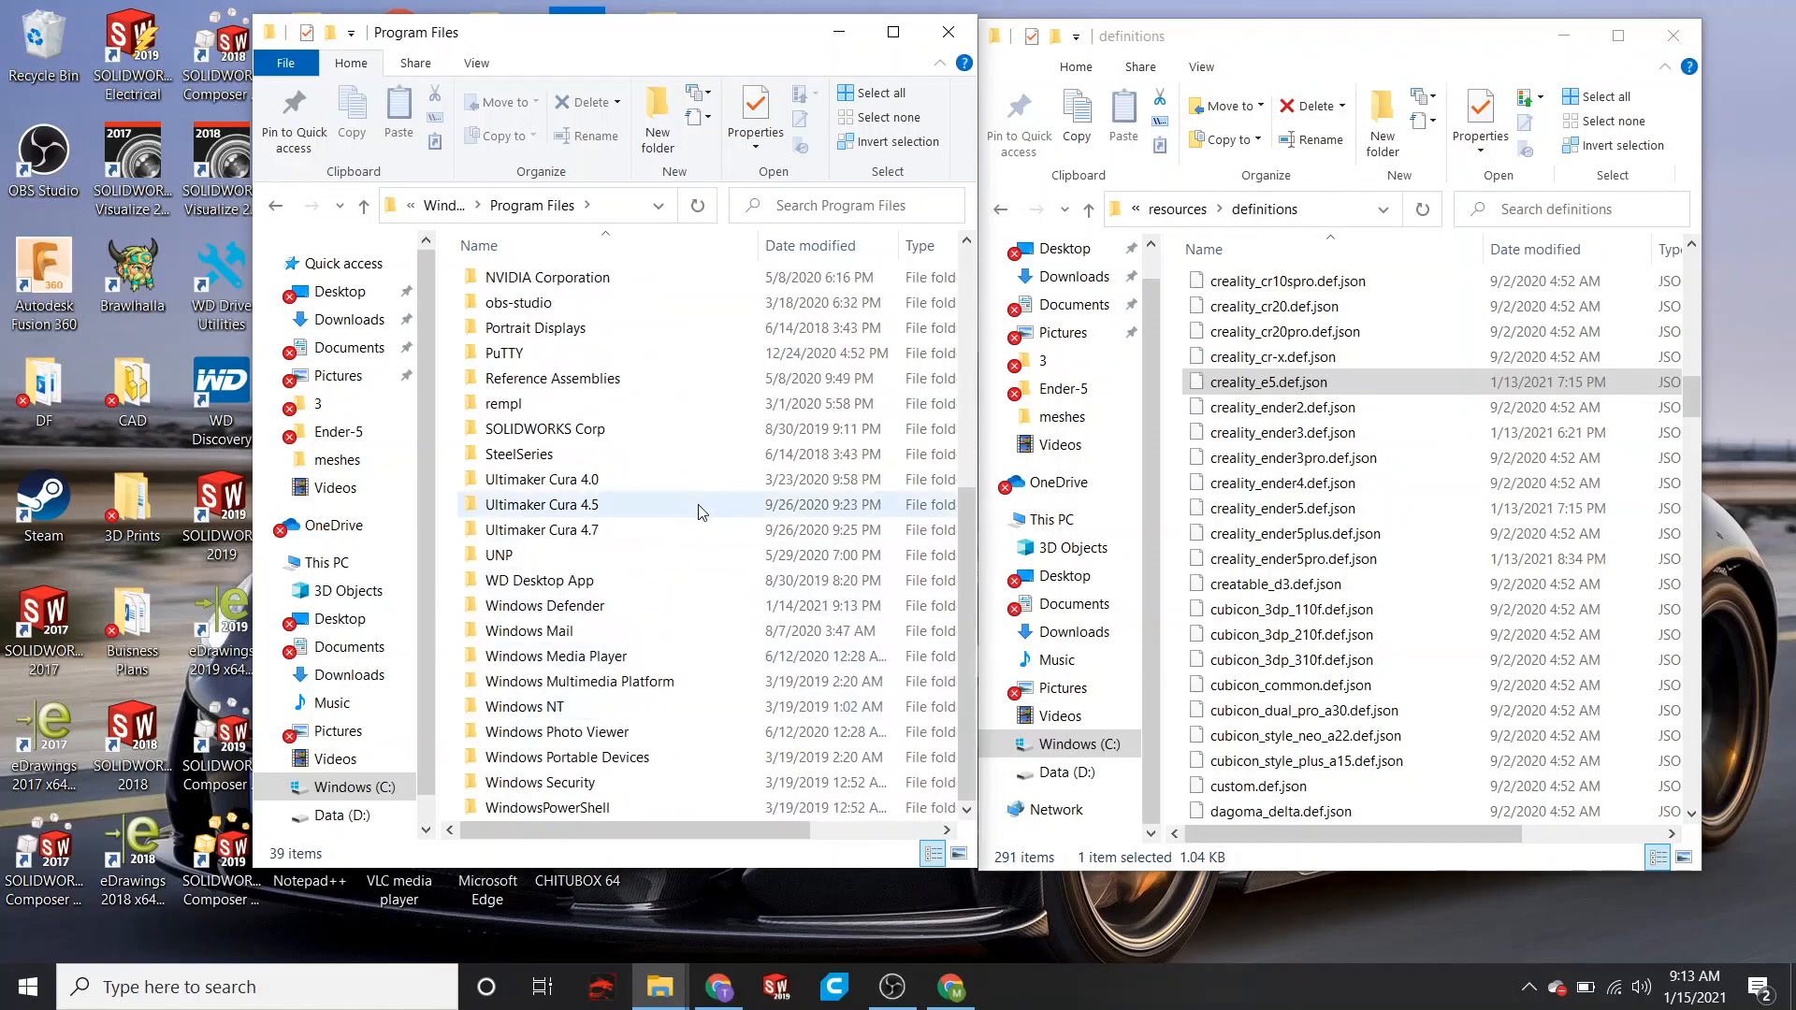
{"action": "double_click", "coordinate": [692, 528]}
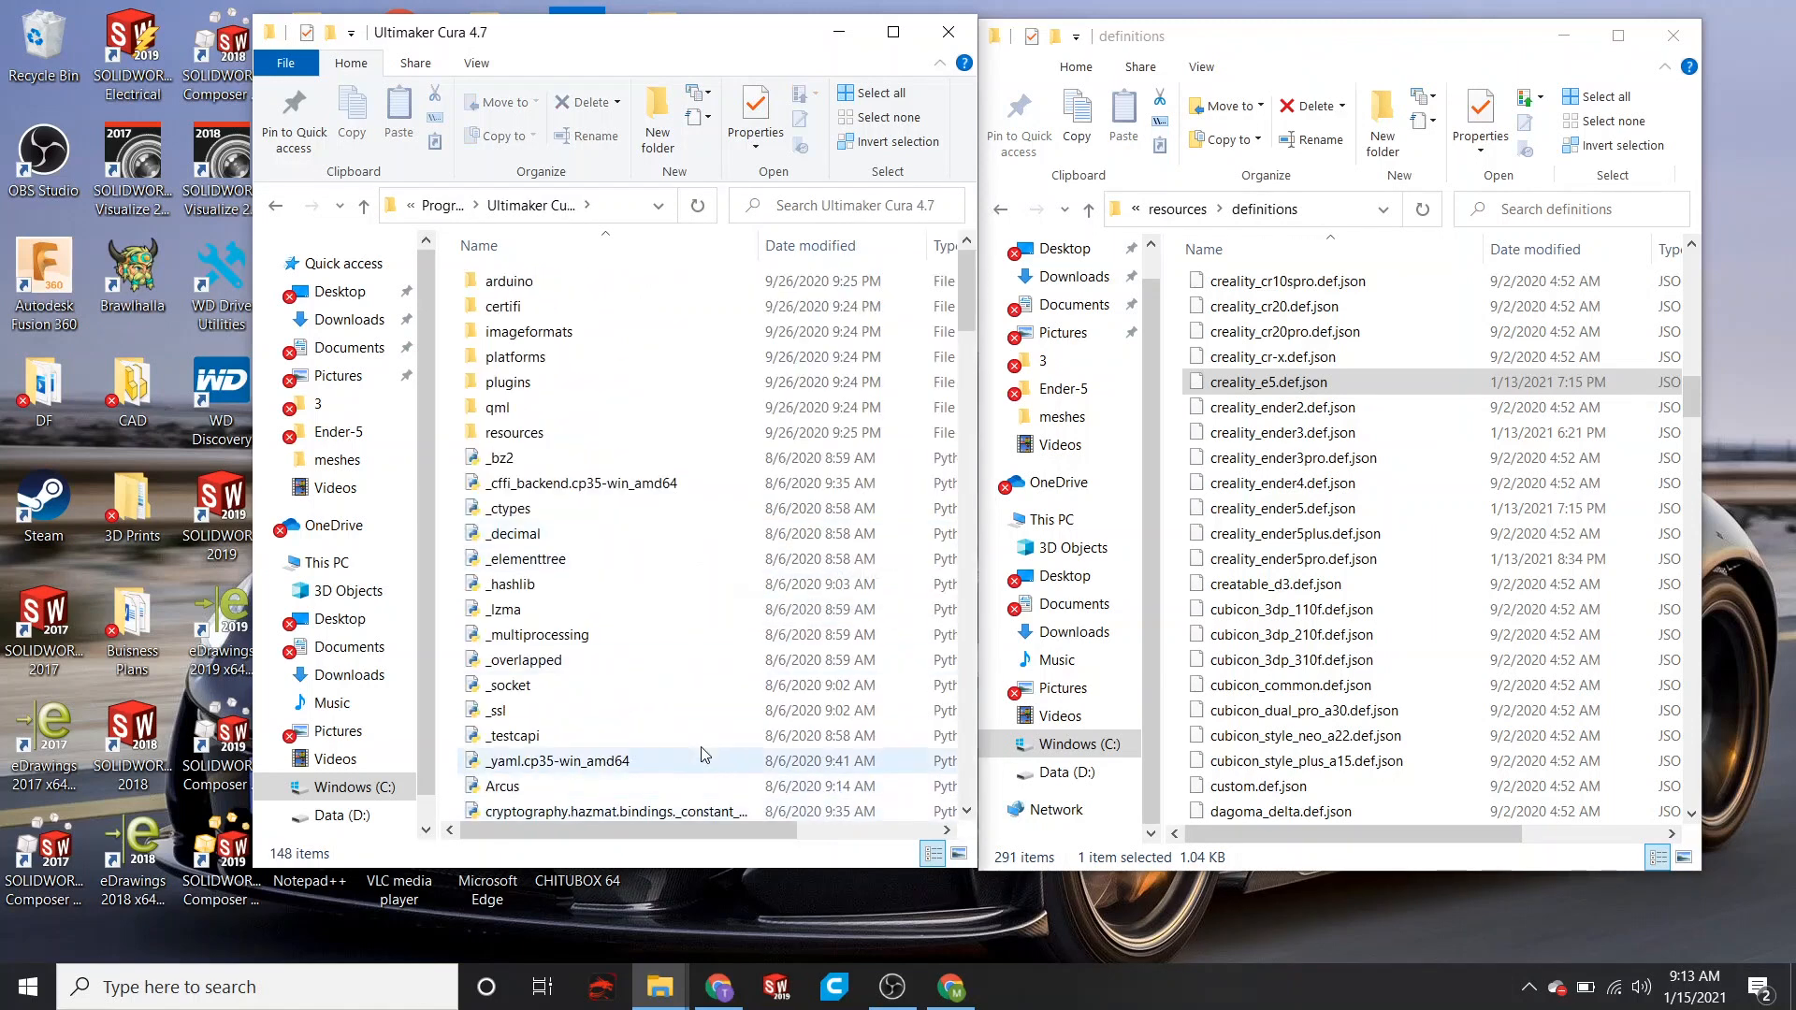
{"action": "double_click", "coordinate": [607, 430]}
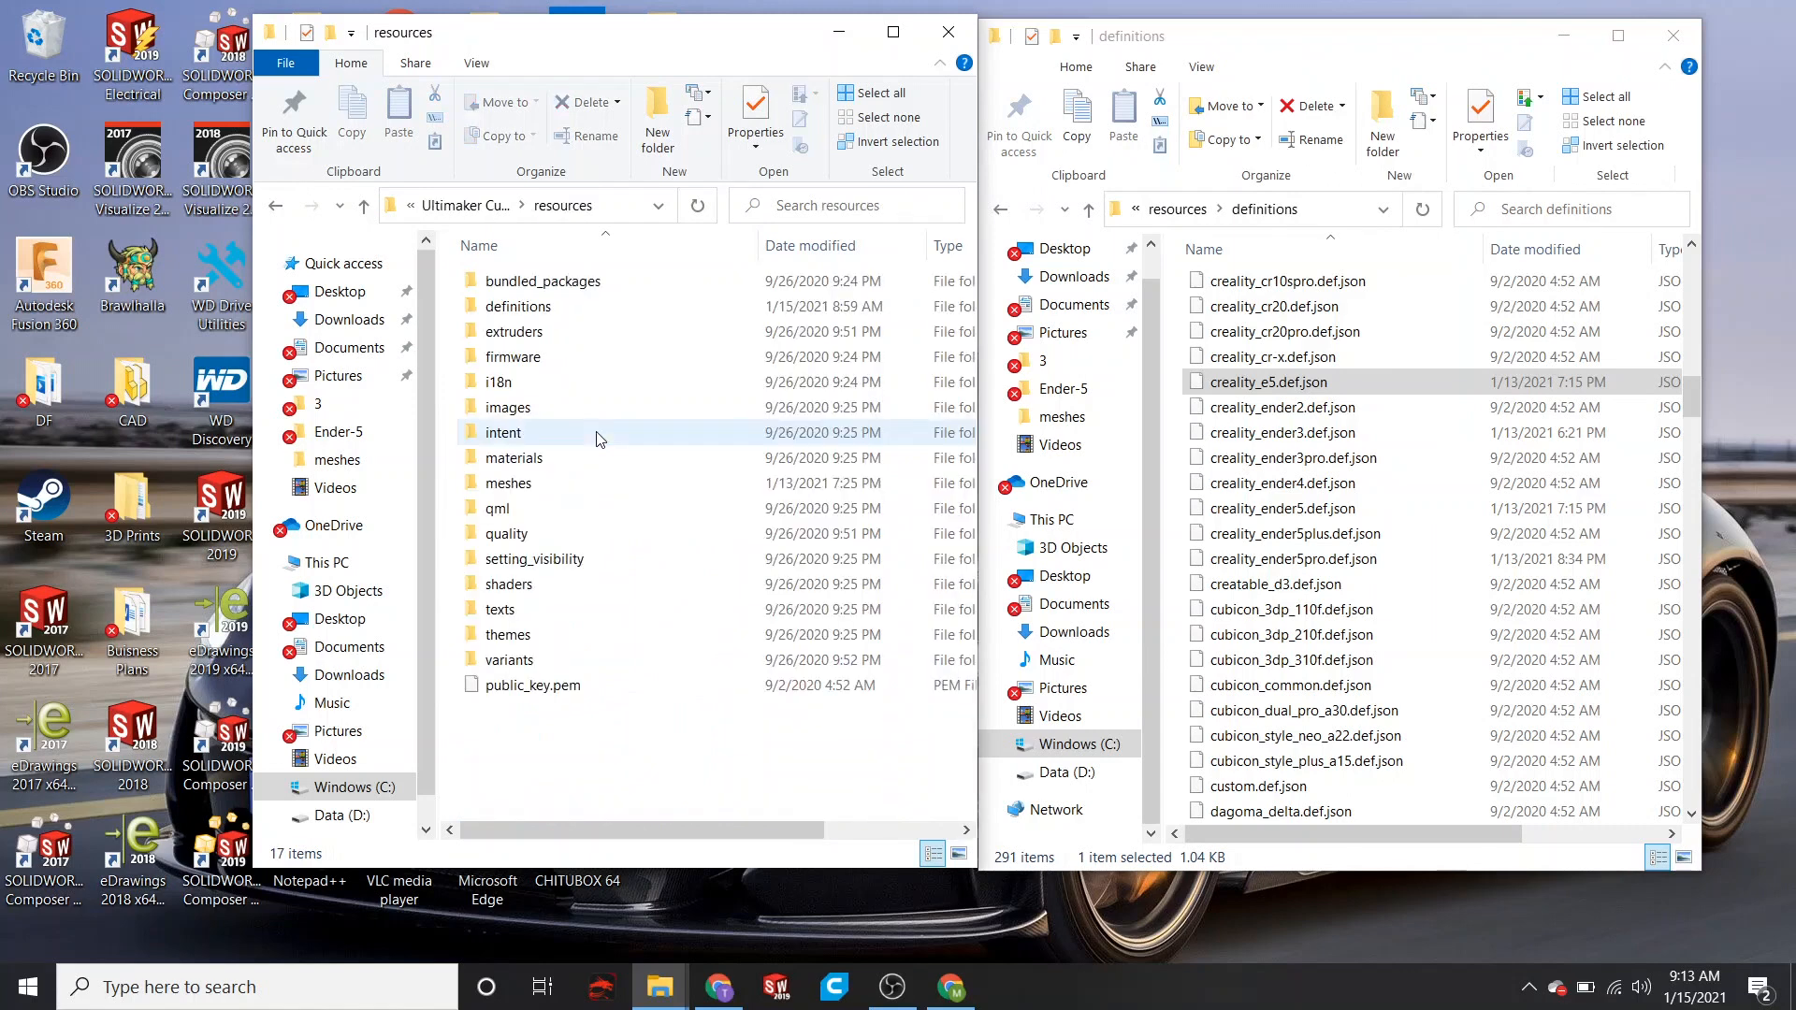
{"action": "double_click", "coordinate": [574, 483]}
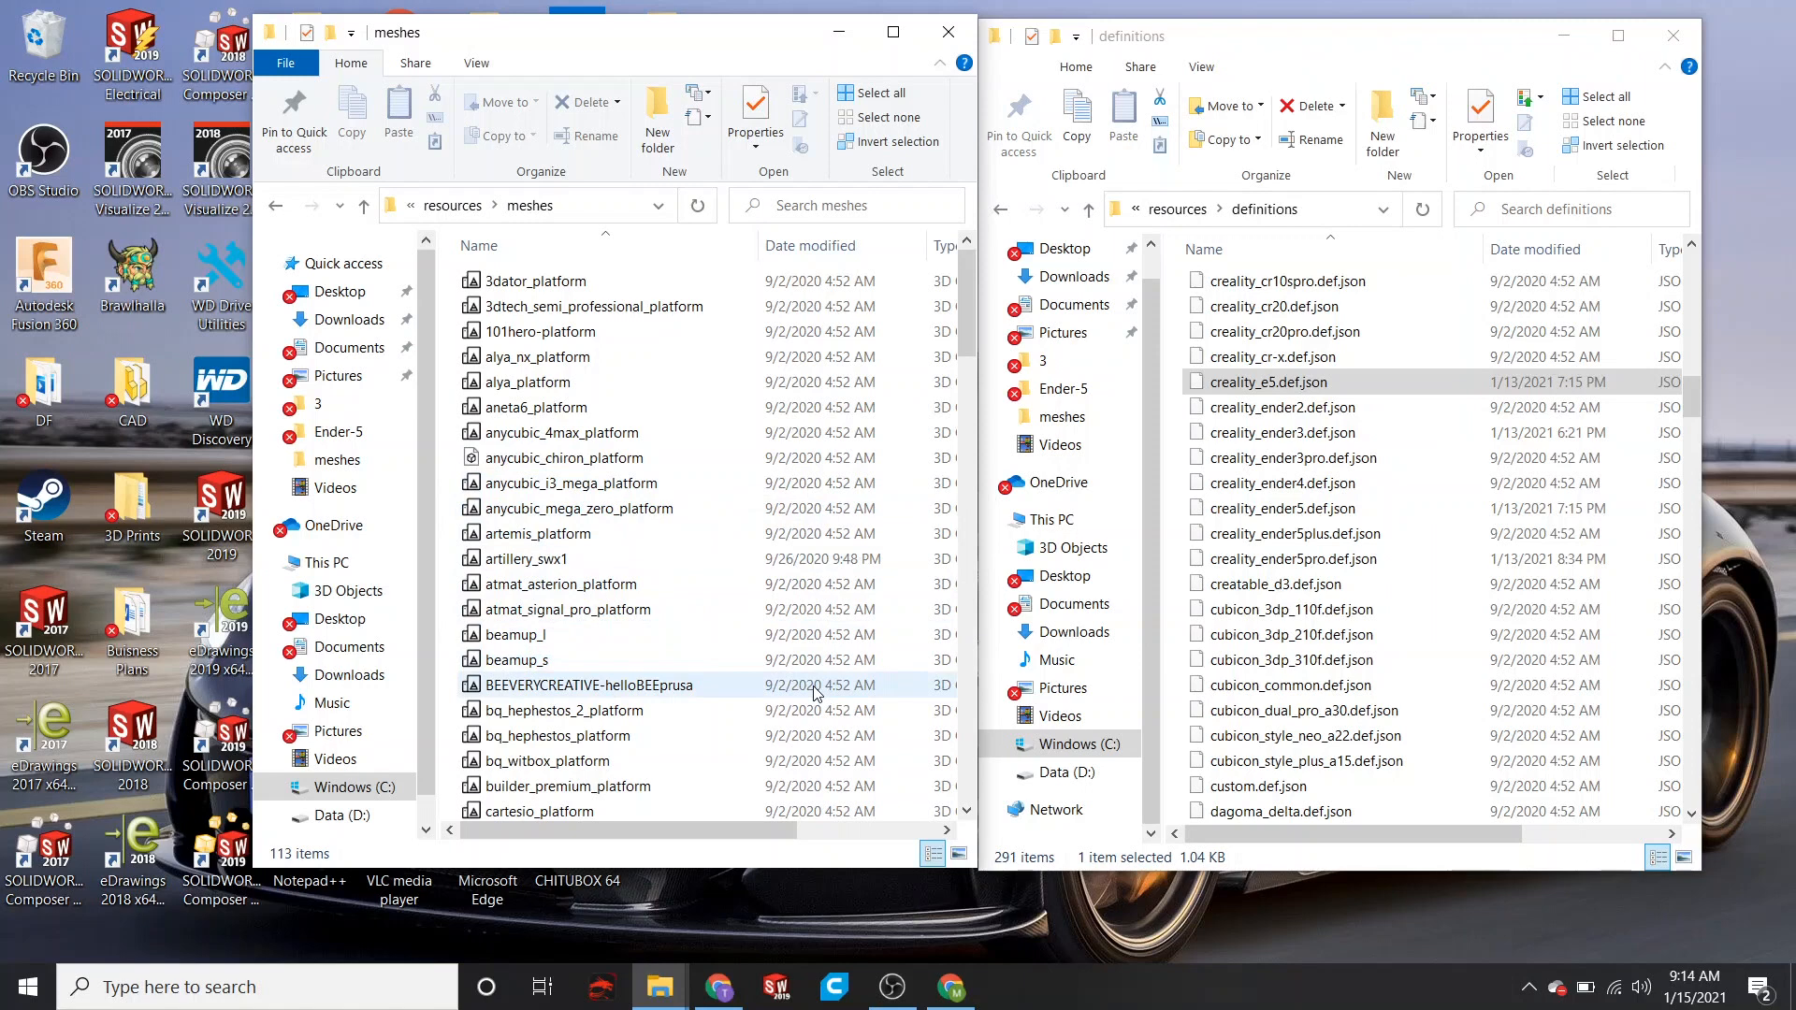
- In the second File Explorer window, reopen Ultimaker Cura 4.7's resources definitions folder from Program Files and find the Creality Ender definition files
{"action": "left_click", "coordinate": [1000, 210]}
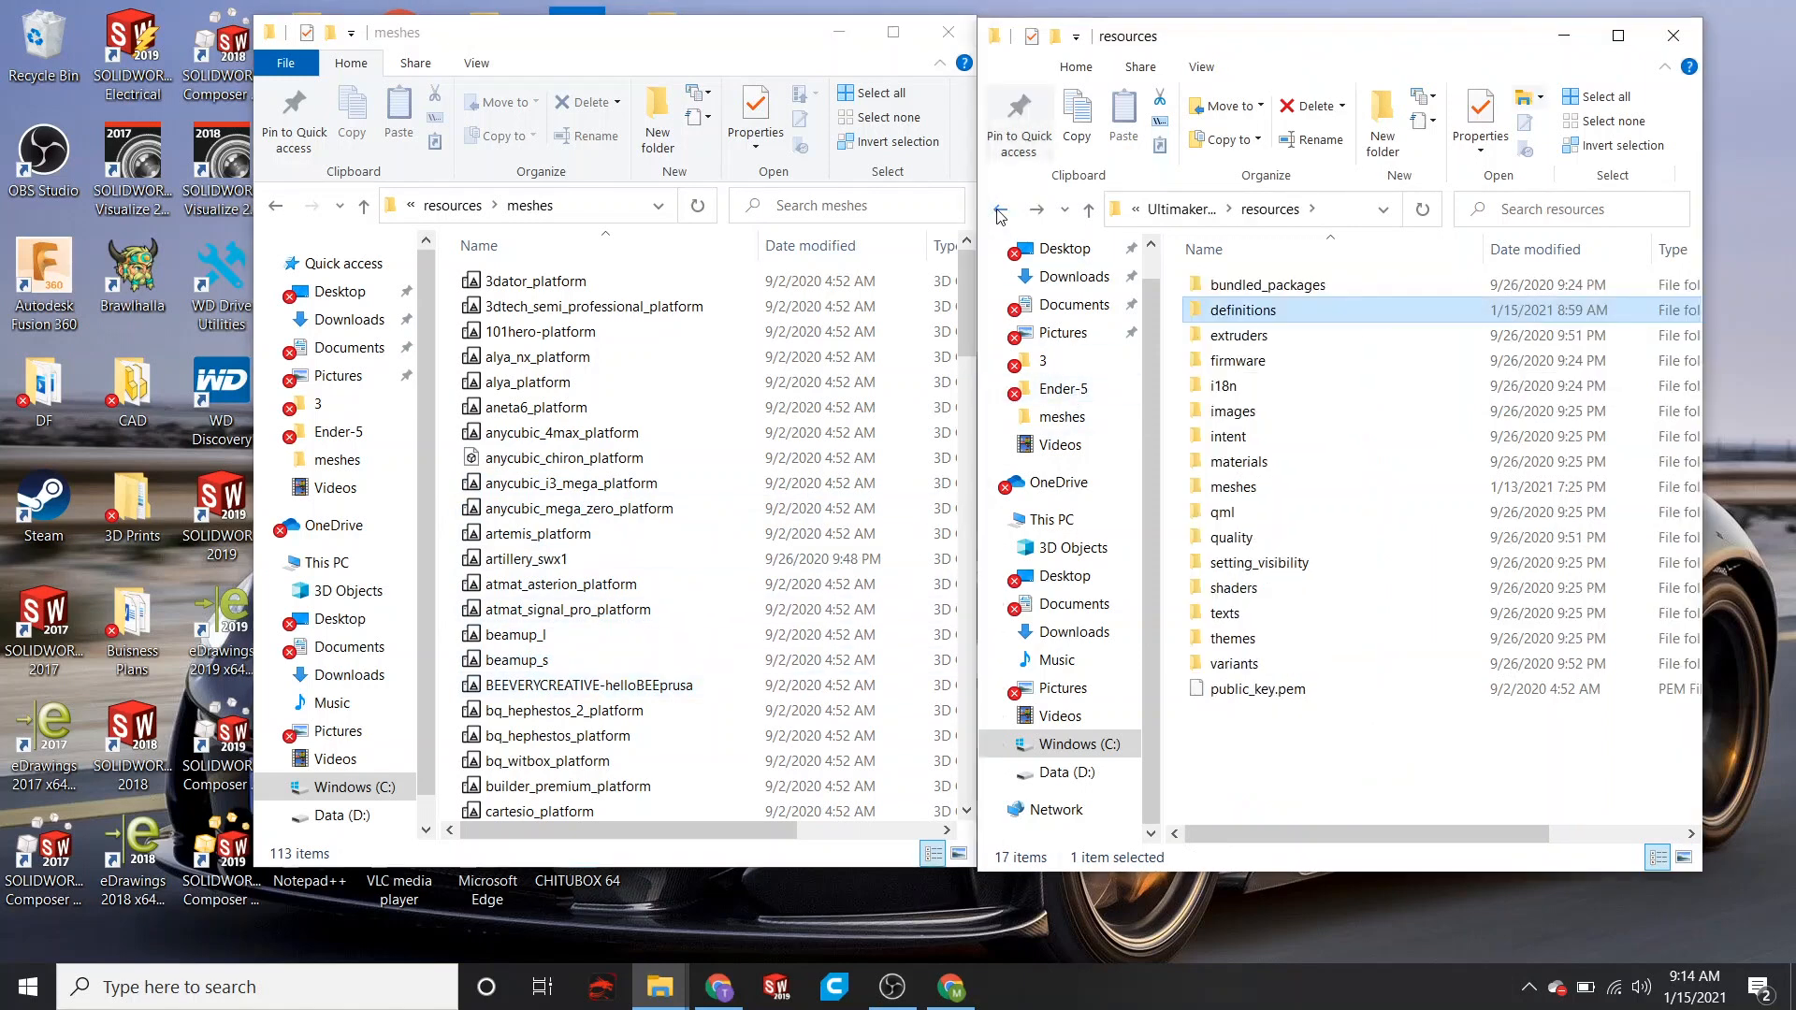
{"action": "left_click", "coordinate": [1000, 210]}
{"action": "left_click", "coordinate": [1000, 210]}
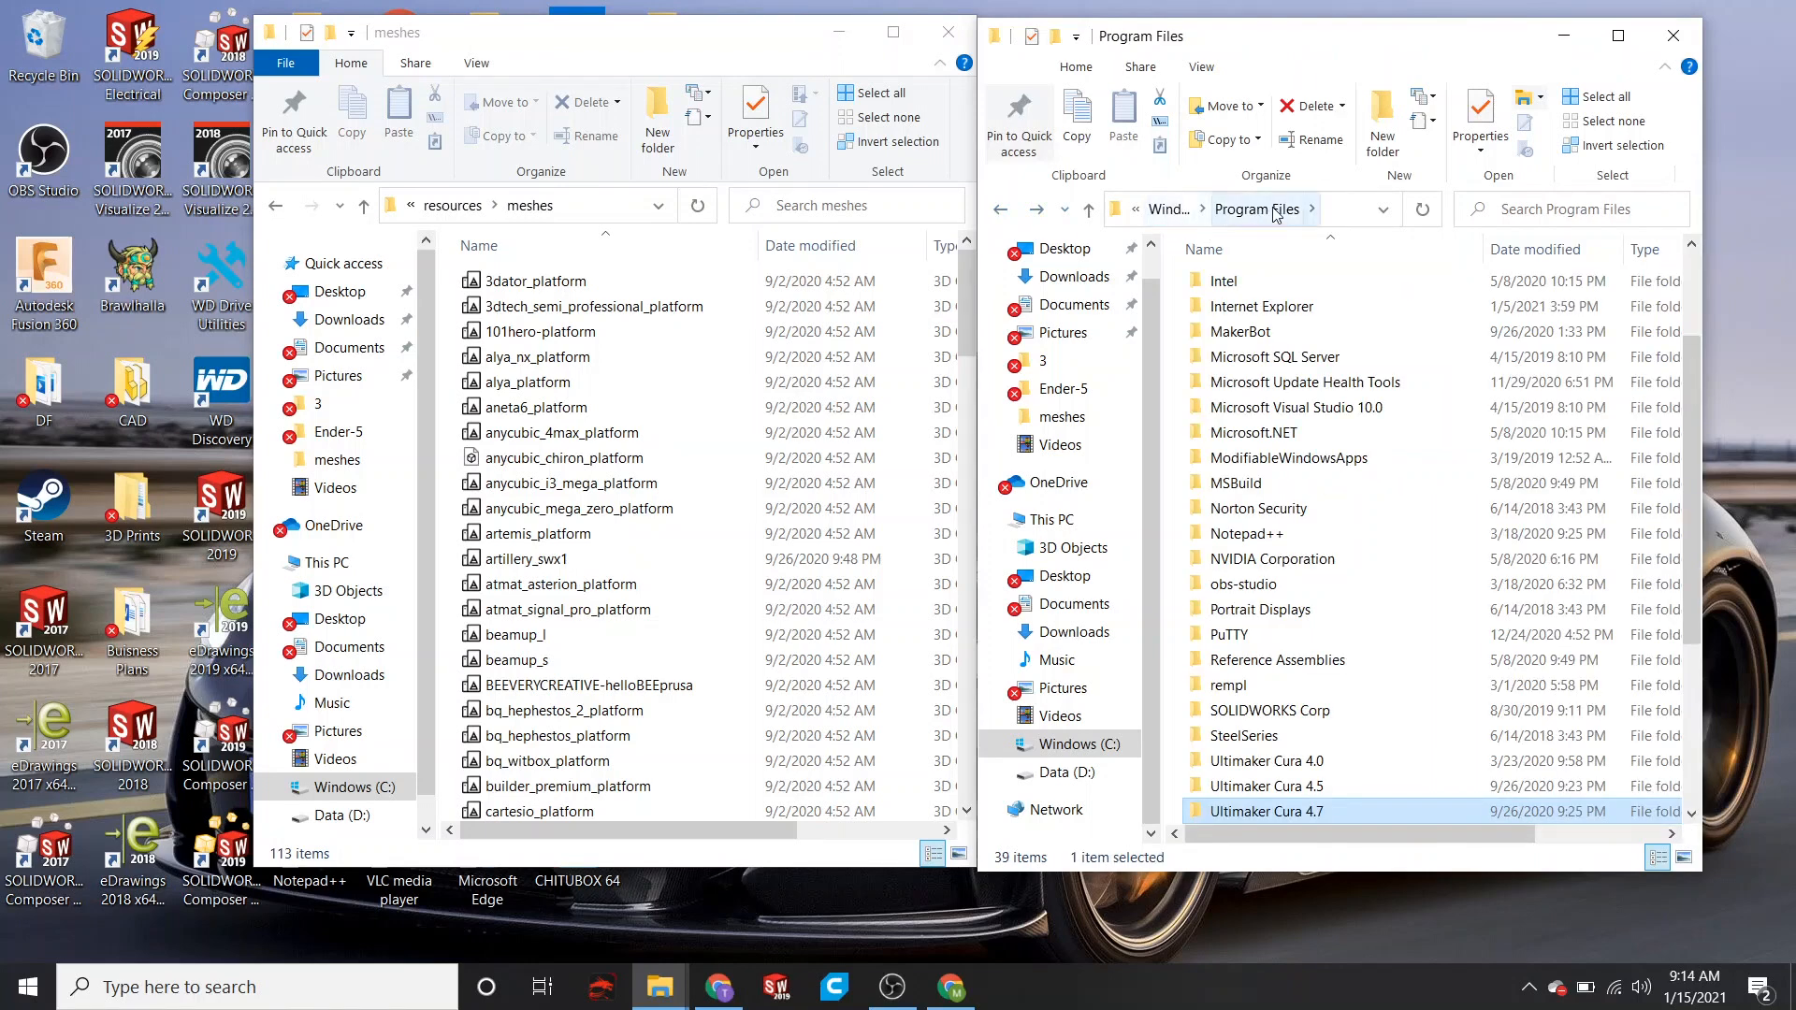
{"action": "double_click", "coordinate": [1307, 812]}
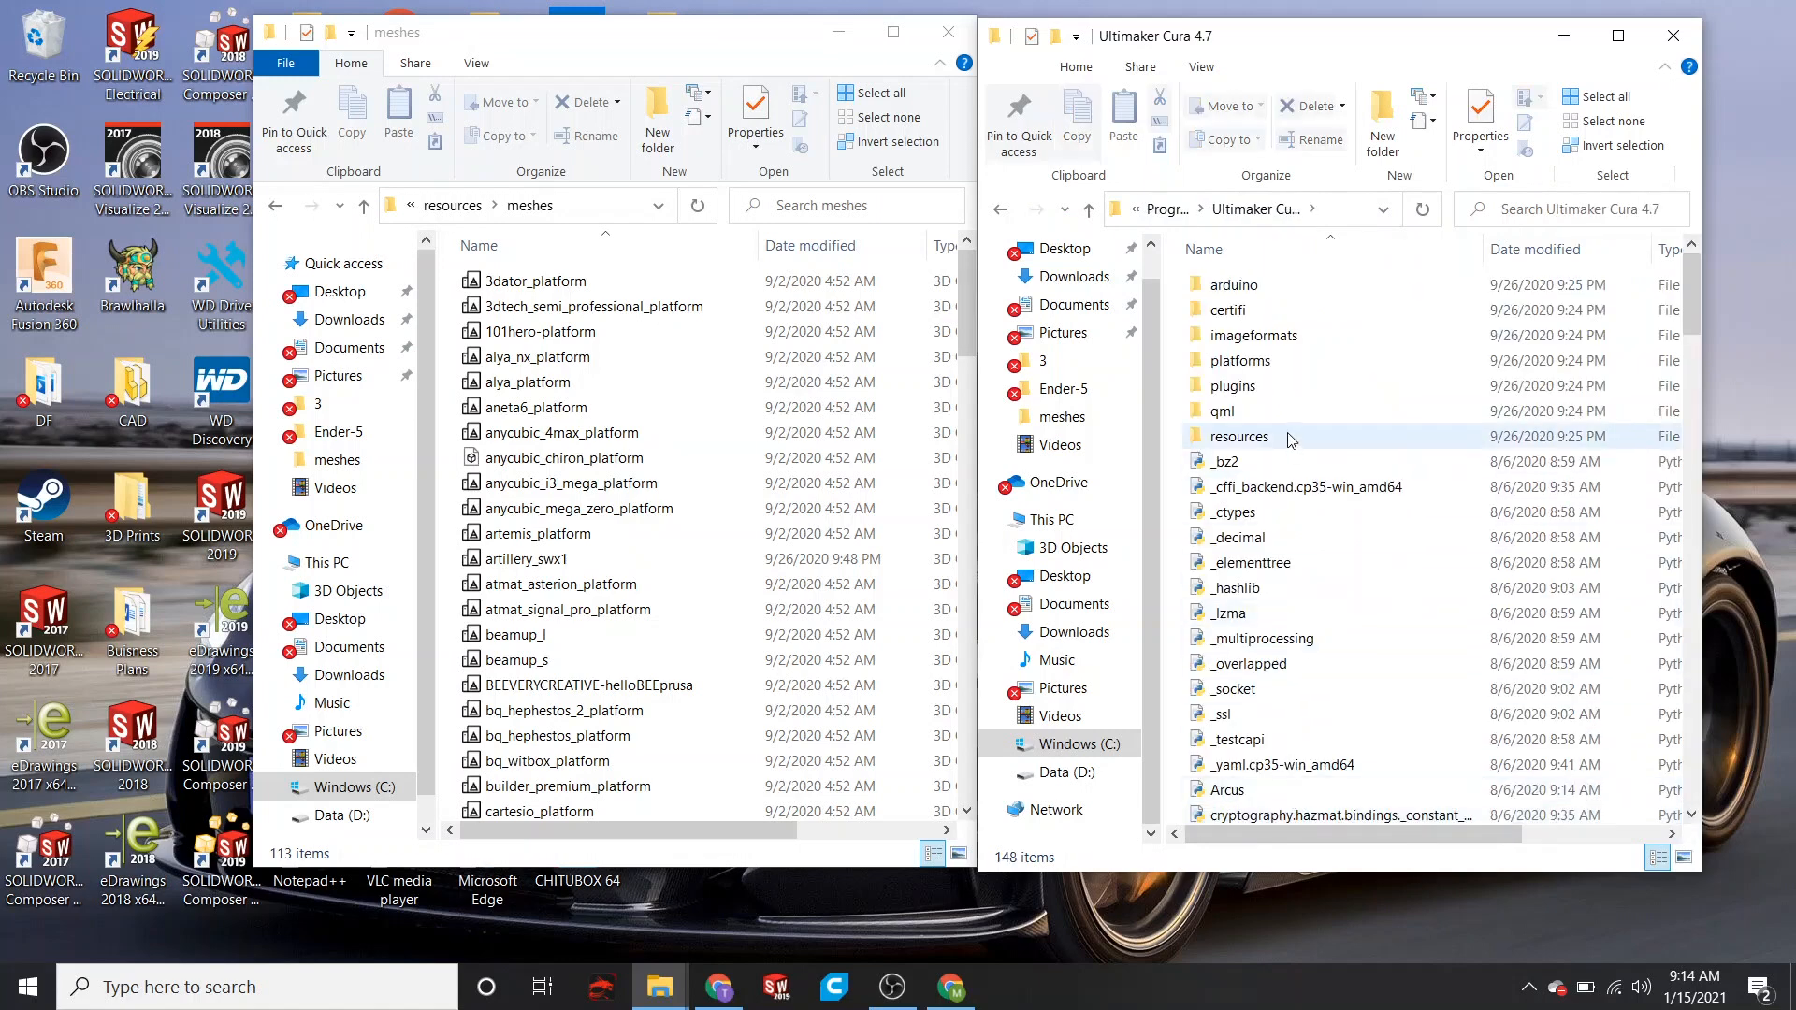
{"action": "double_click", "coordinate": [1347, 436]}
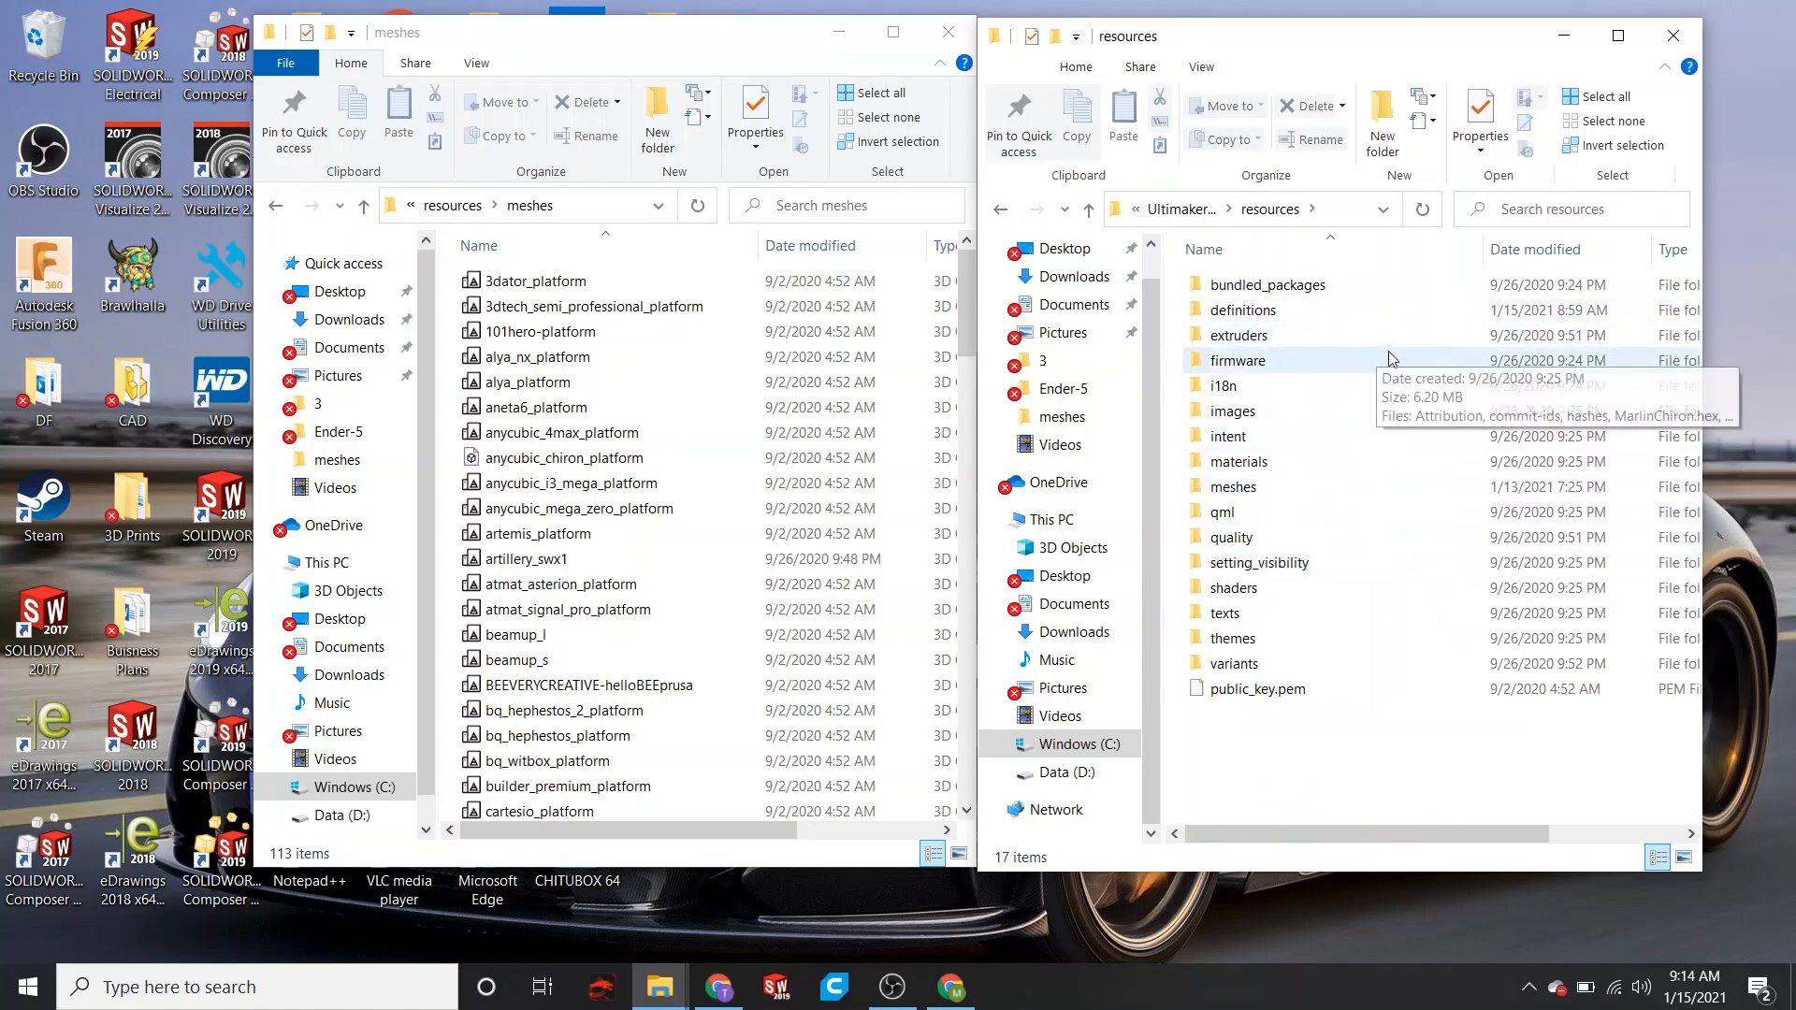
{"action": "double_click", "coordinate": [1347, 310]}
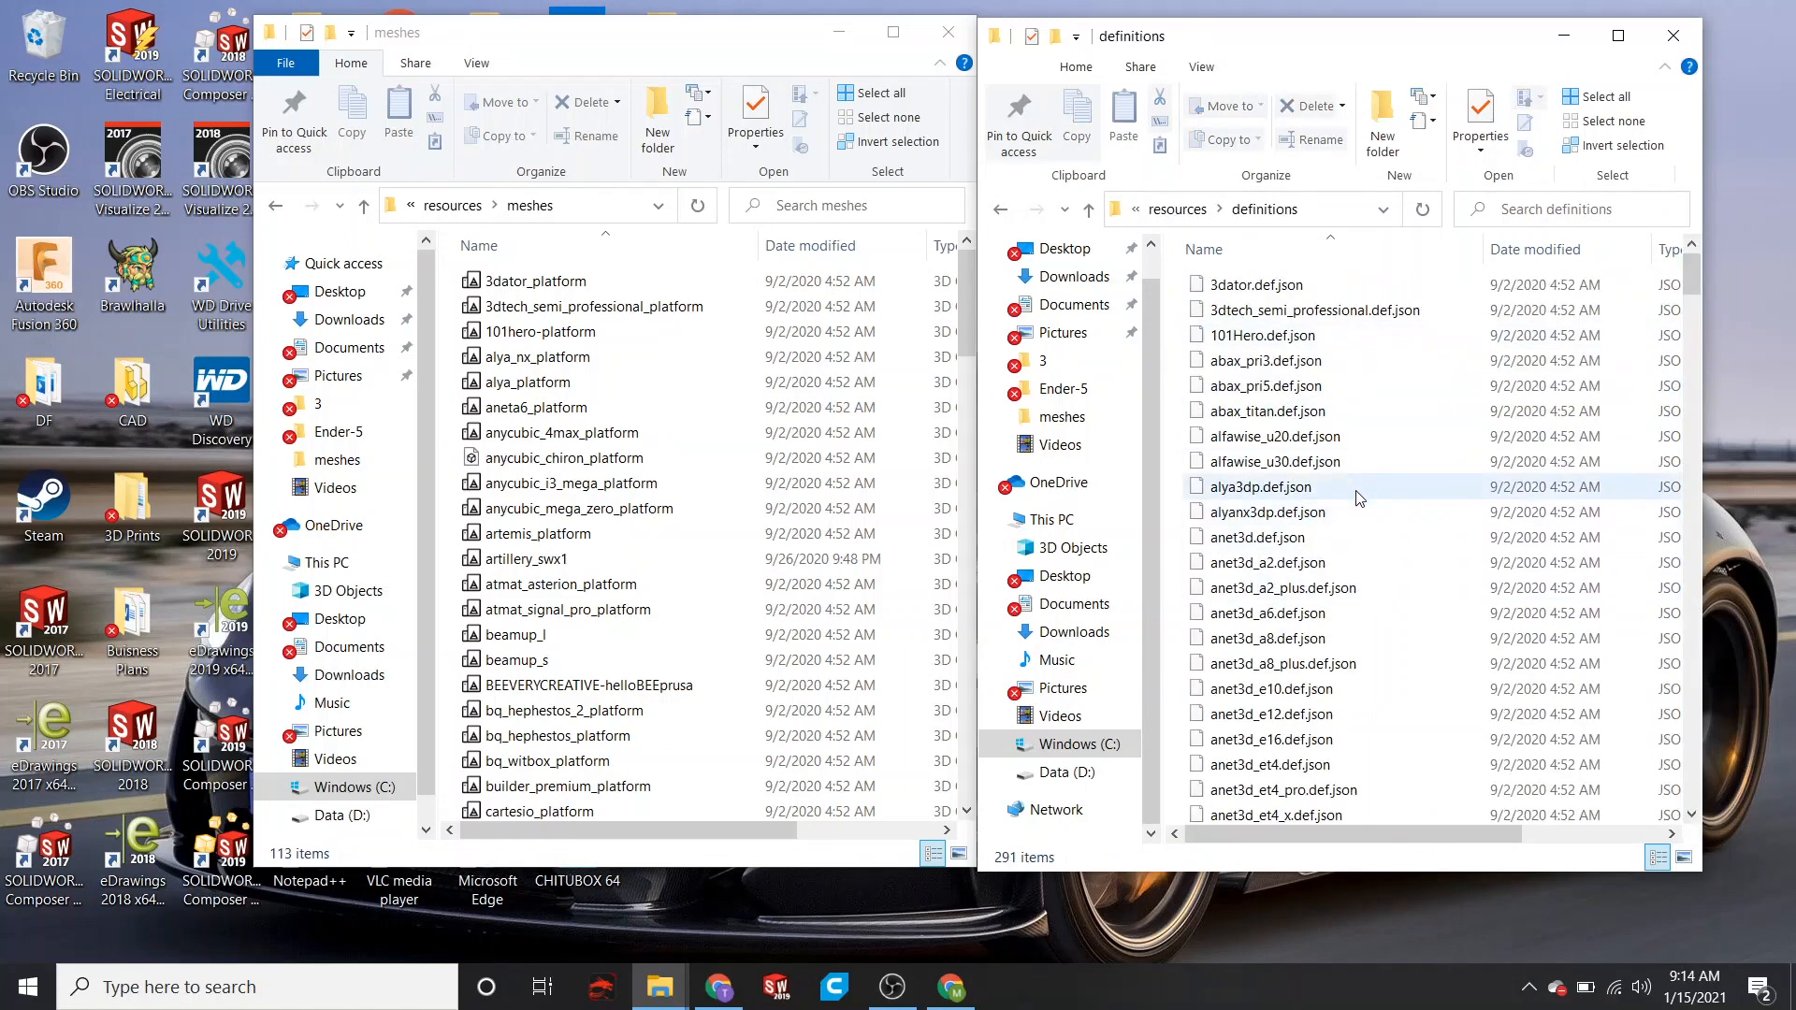
{"action": "scroll", "coordinate": [1360, 498], "scroll_direction": "down", "scroll_amount": 15}
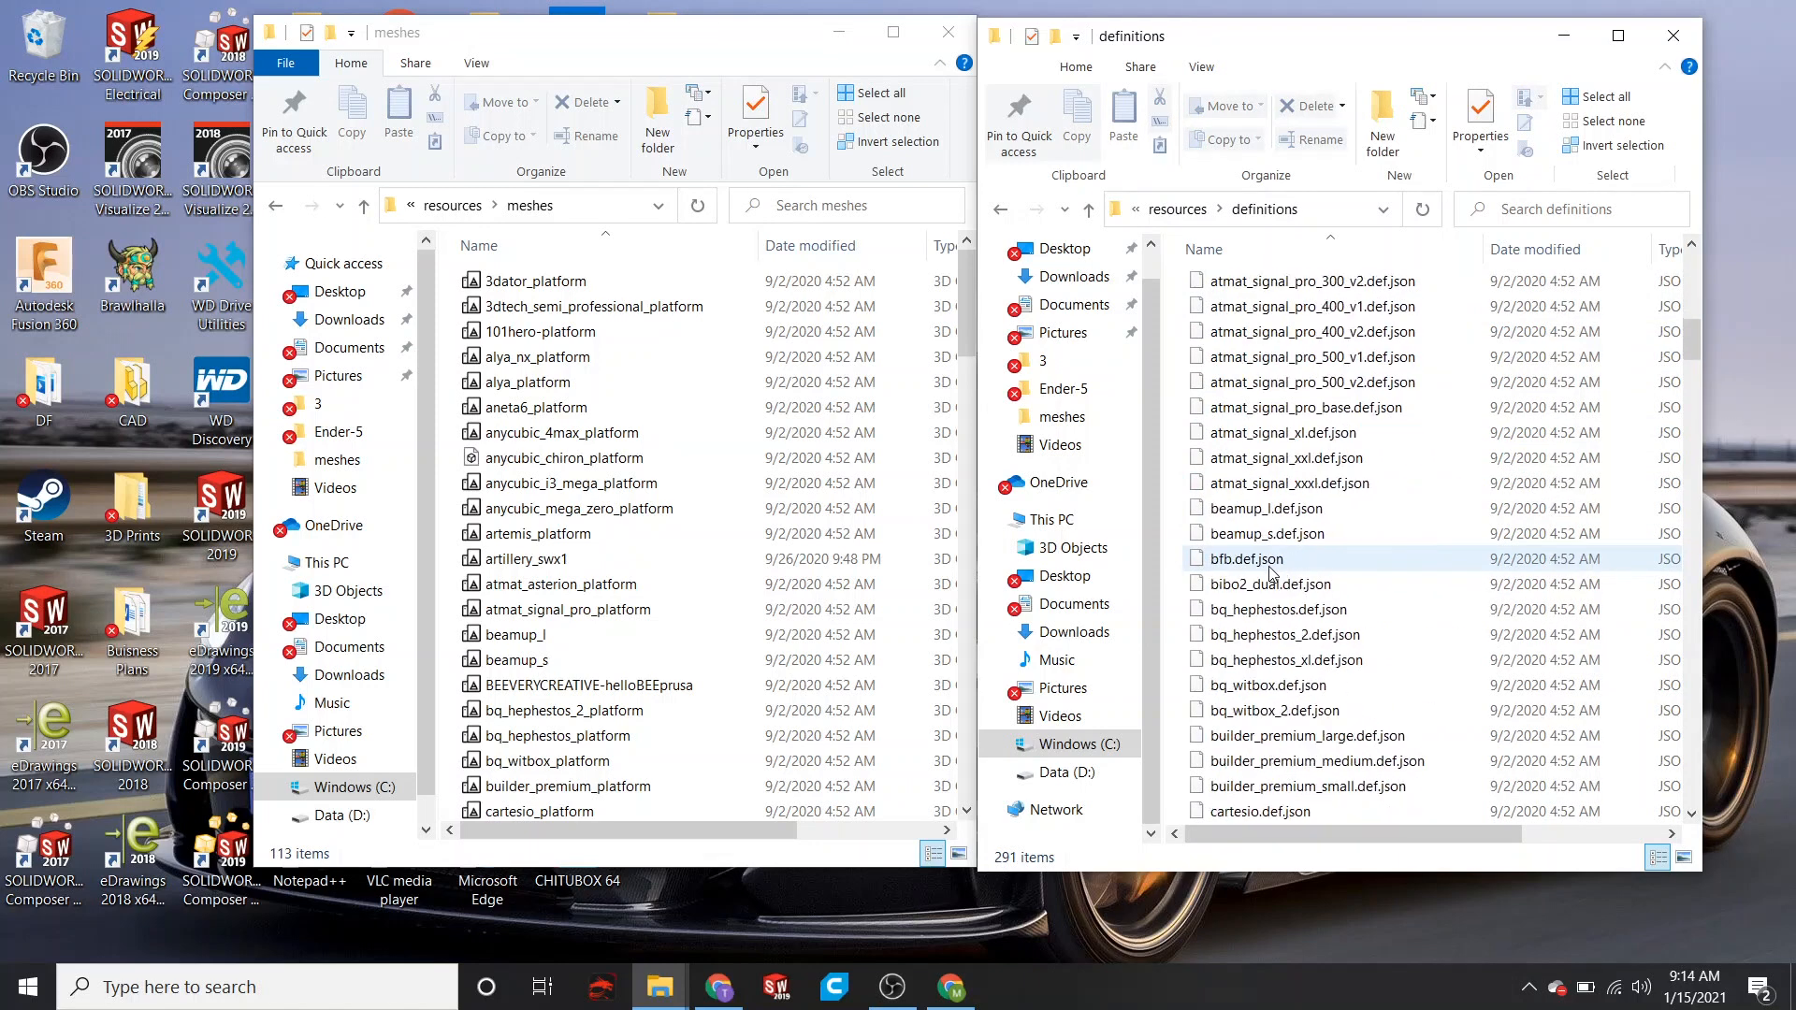
{"action": "scroll", "coordinate": [1270, 573], "scroll_direction": "down", "scroll_amount": 10}
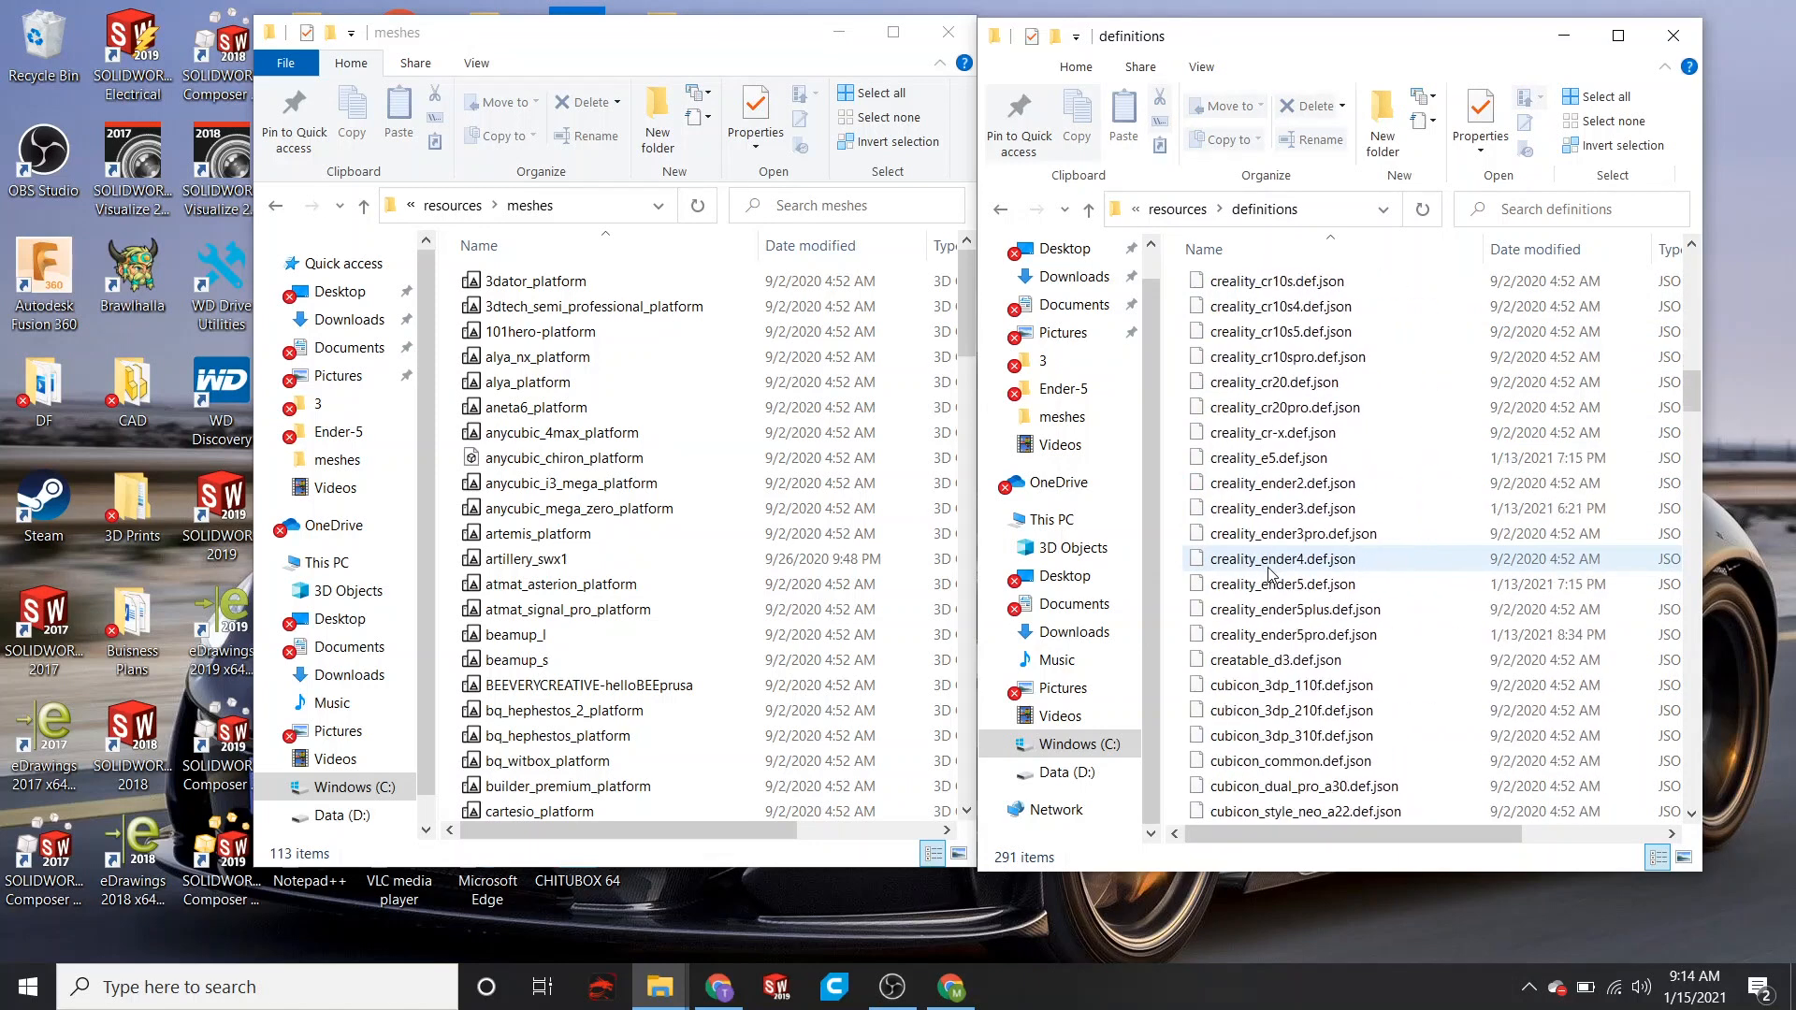
{"action": "scroll", "coordinate": [1330, 590], "scroll_direction": "down", "scroll_amount": 1}
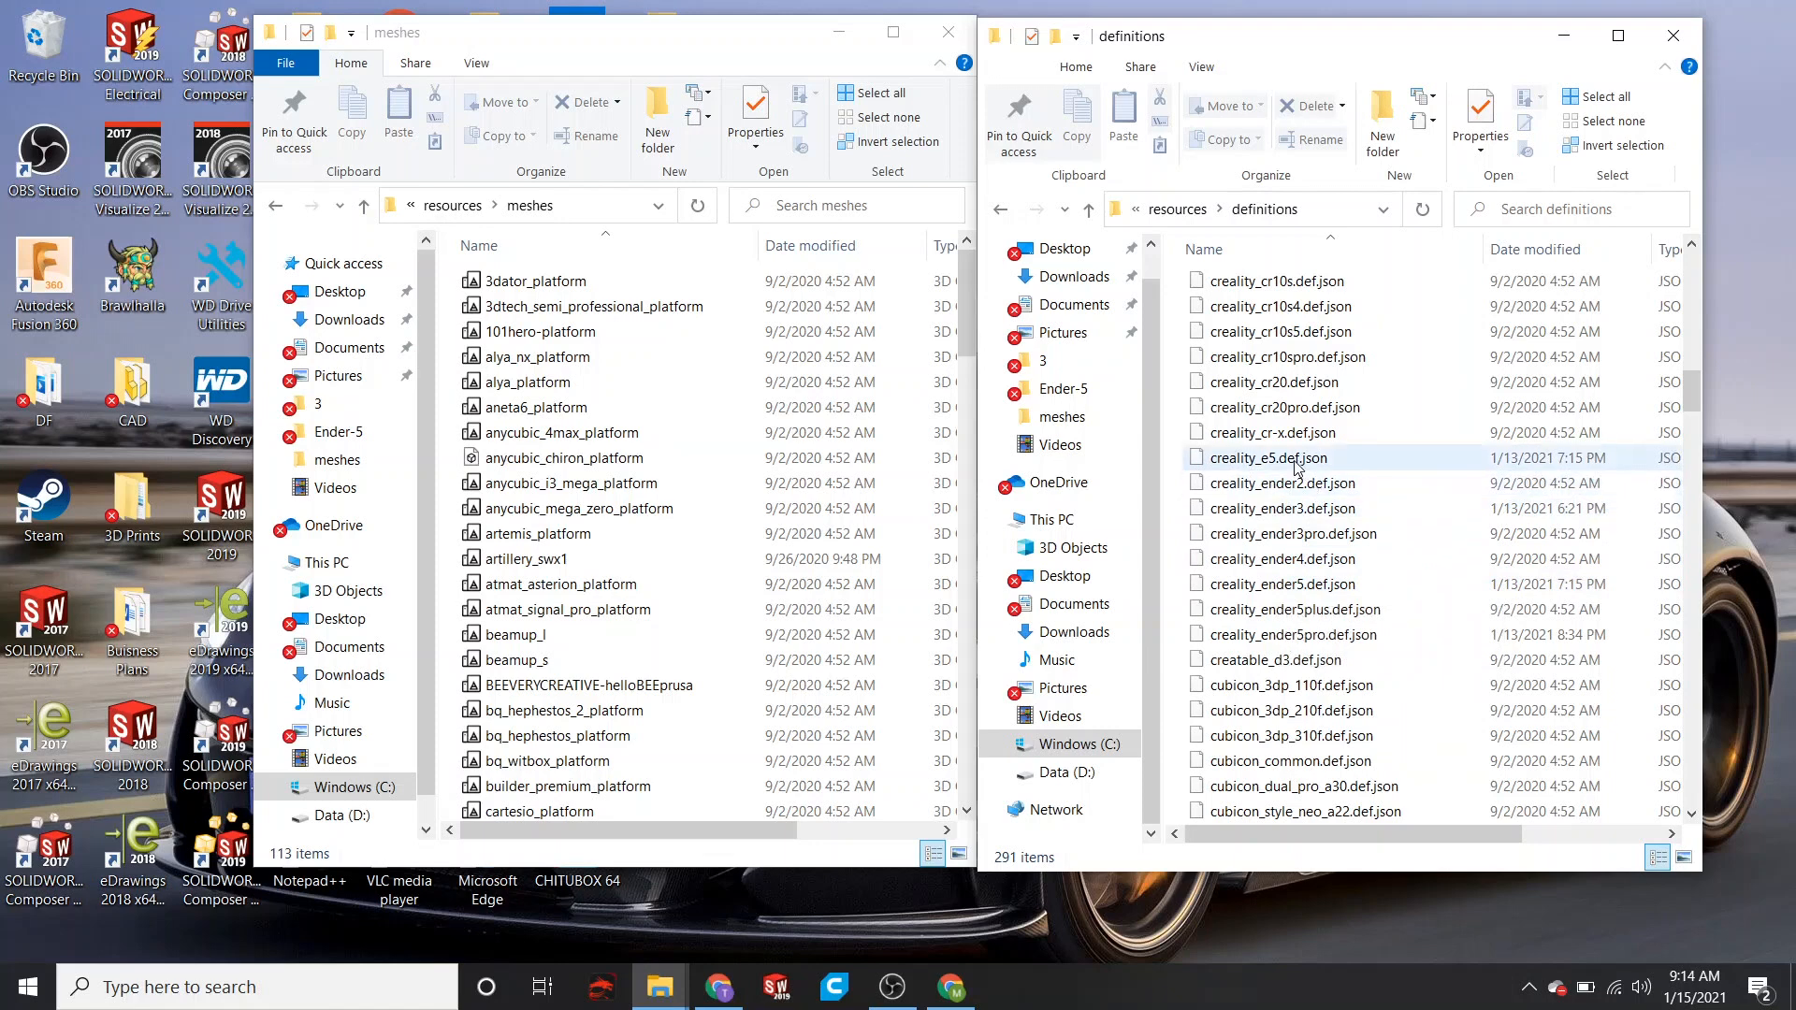
{"action": "right_click", "coordinate": [1281, 636]}
{"action": "left_click", "coordinate": [1260, 606]}
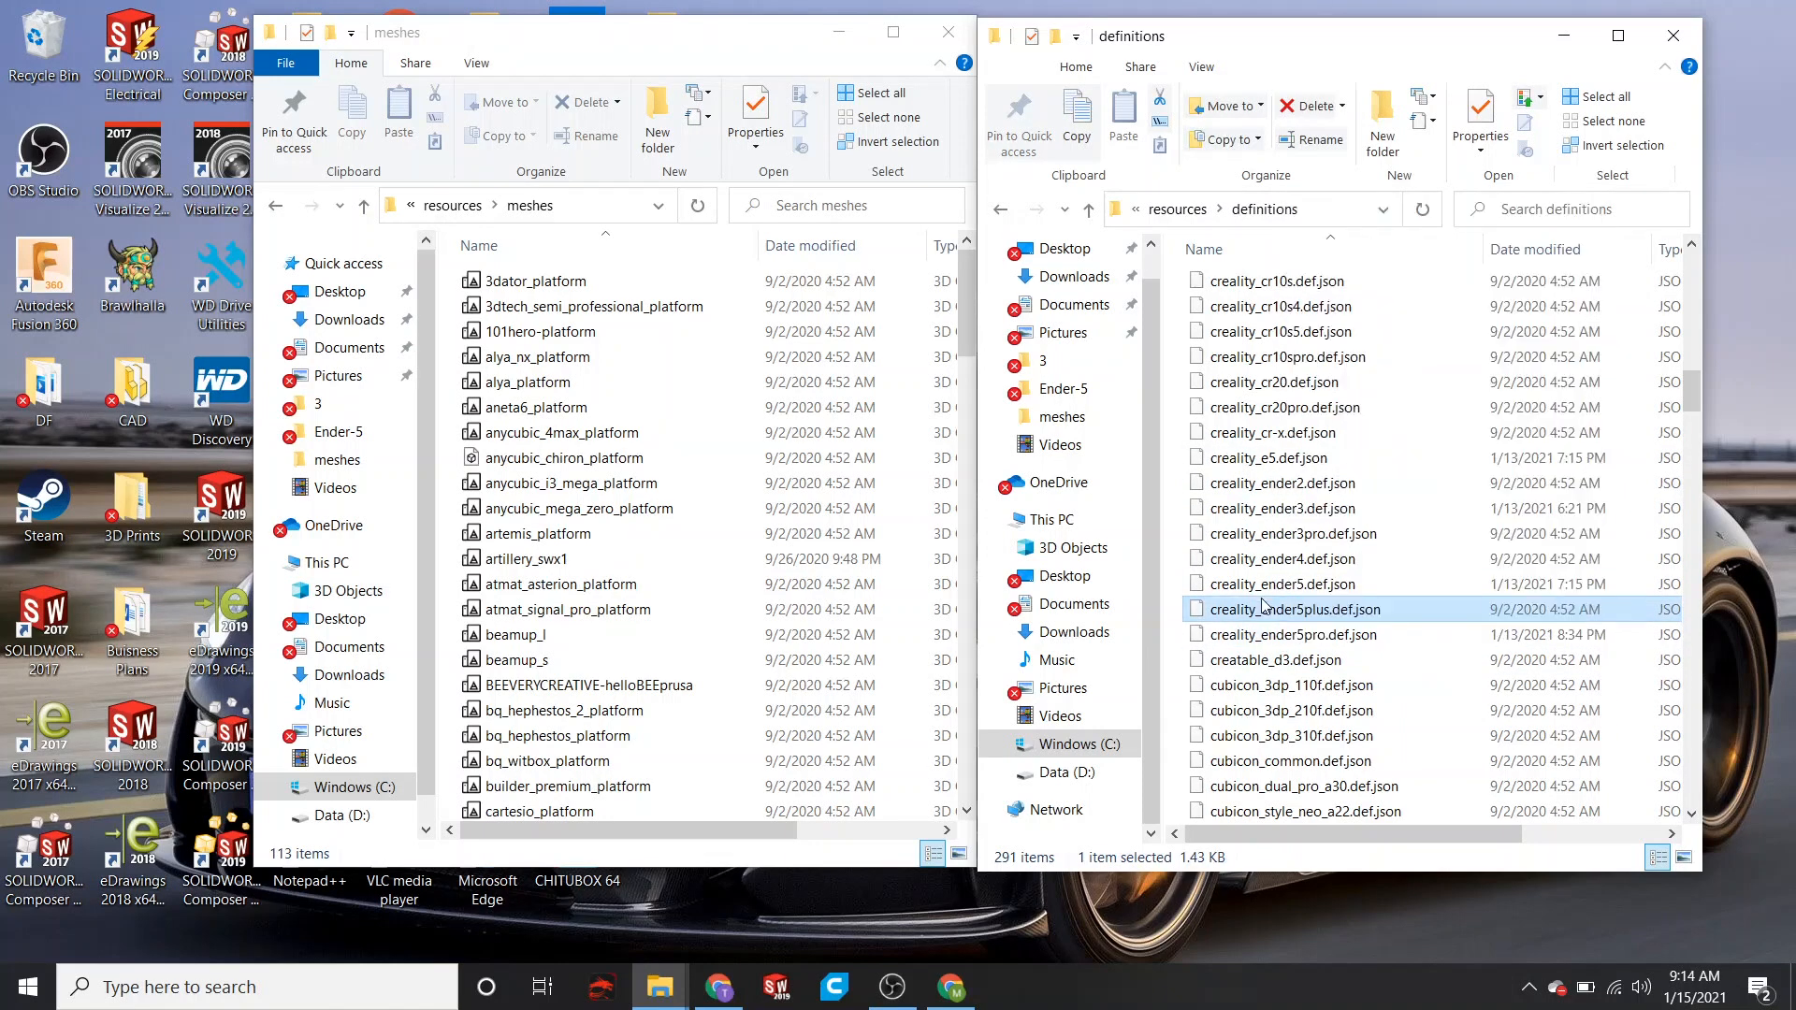
{"action": "right_click", "coordinate": [1264, 585]}
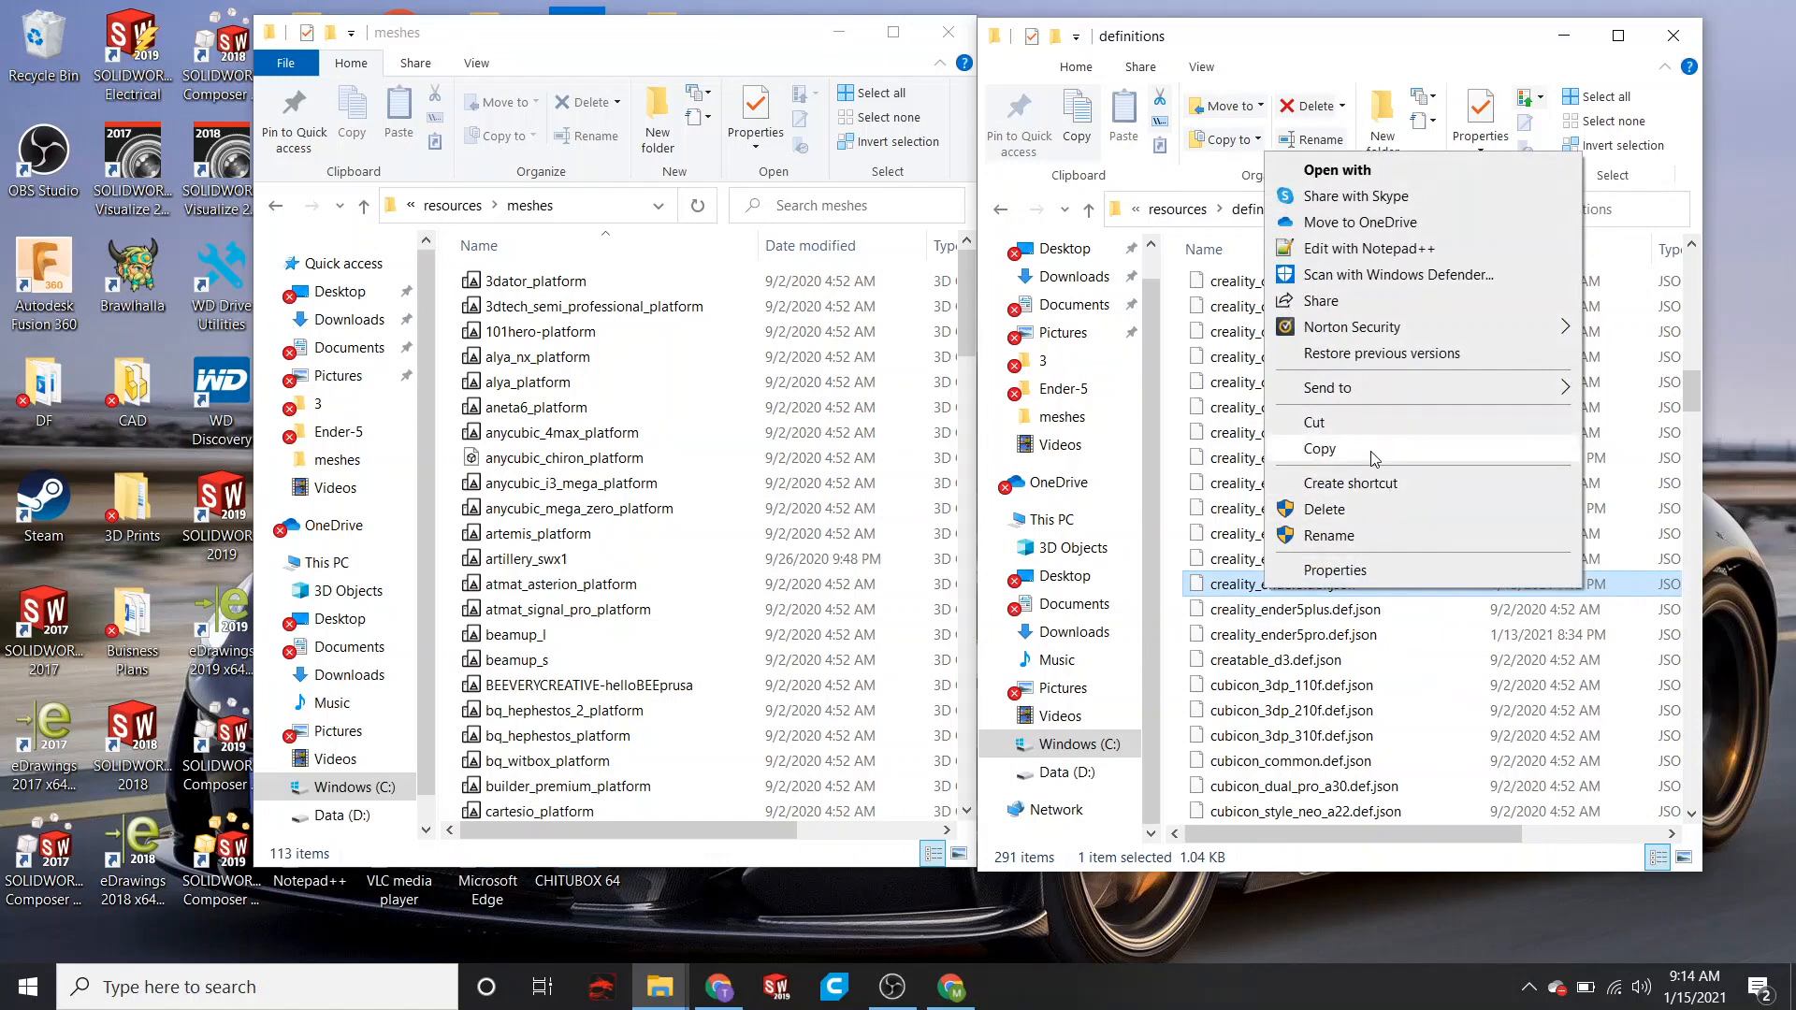
{"action": "left_click", "coordinate": [1171, 440]}
{"action": "right_click", "coordinate": [1173, 436]}
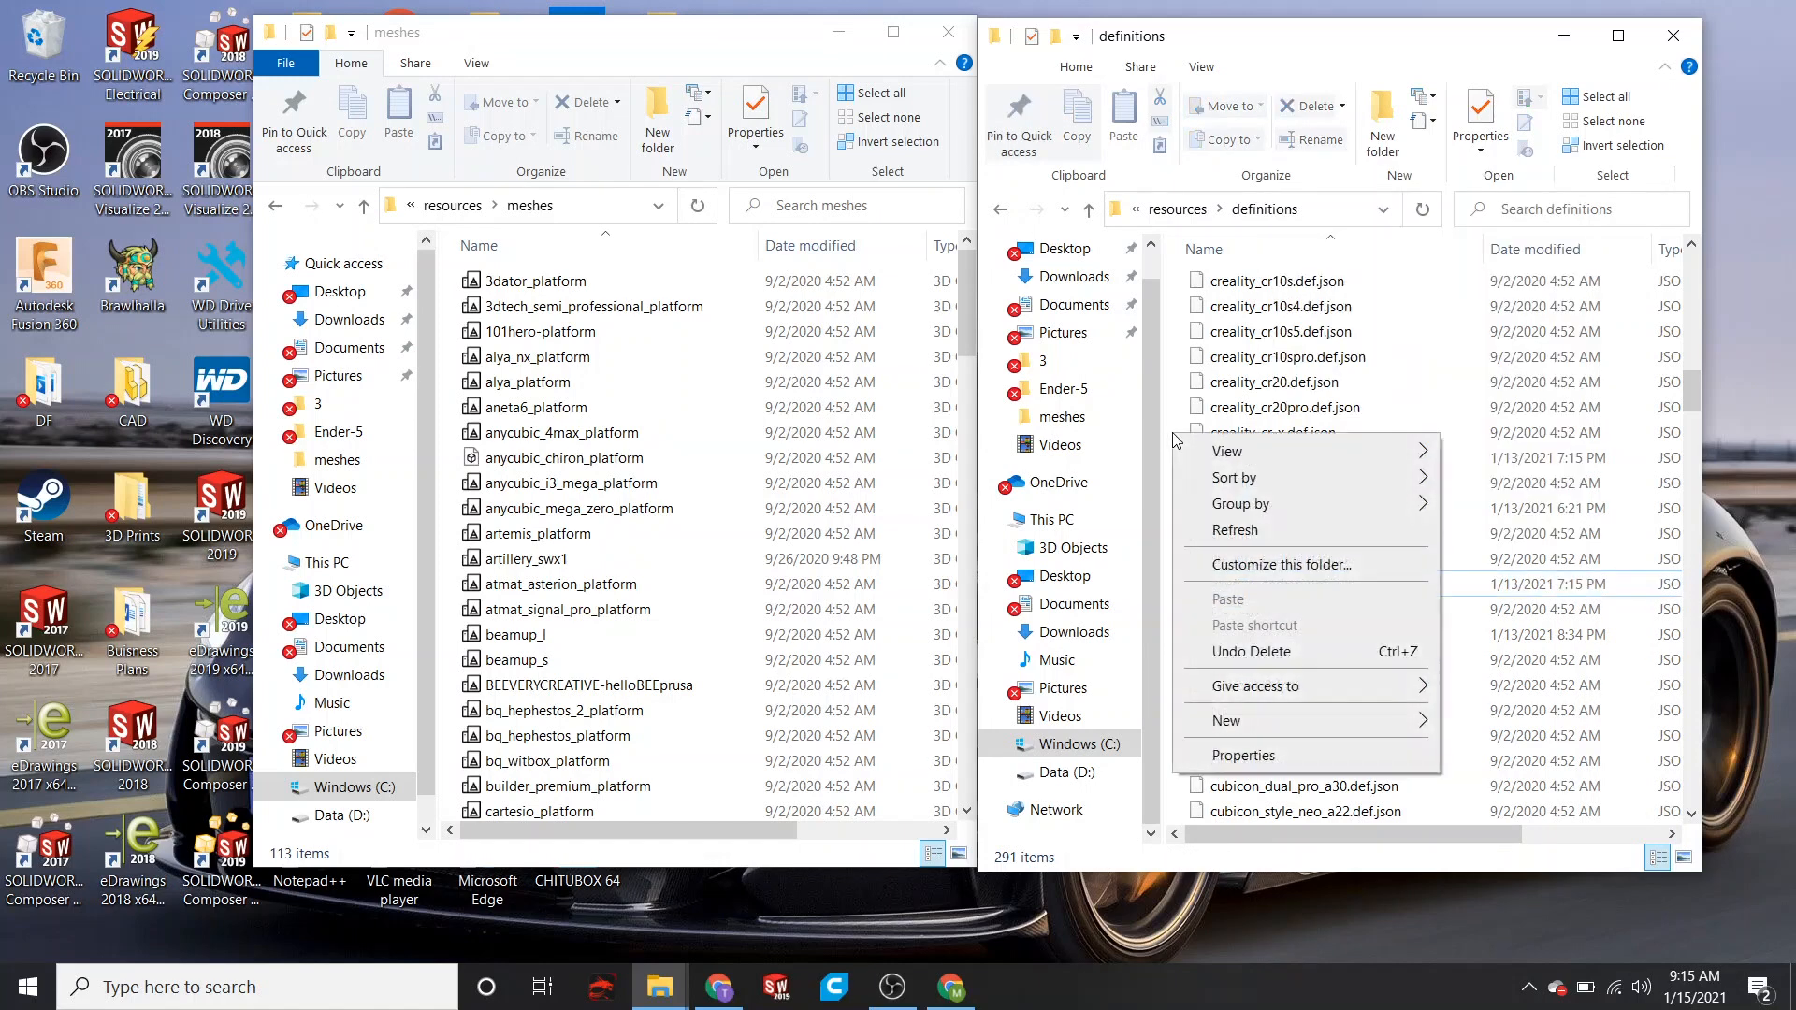
{"action": "left_click", "coordinate": [1162, 410]}
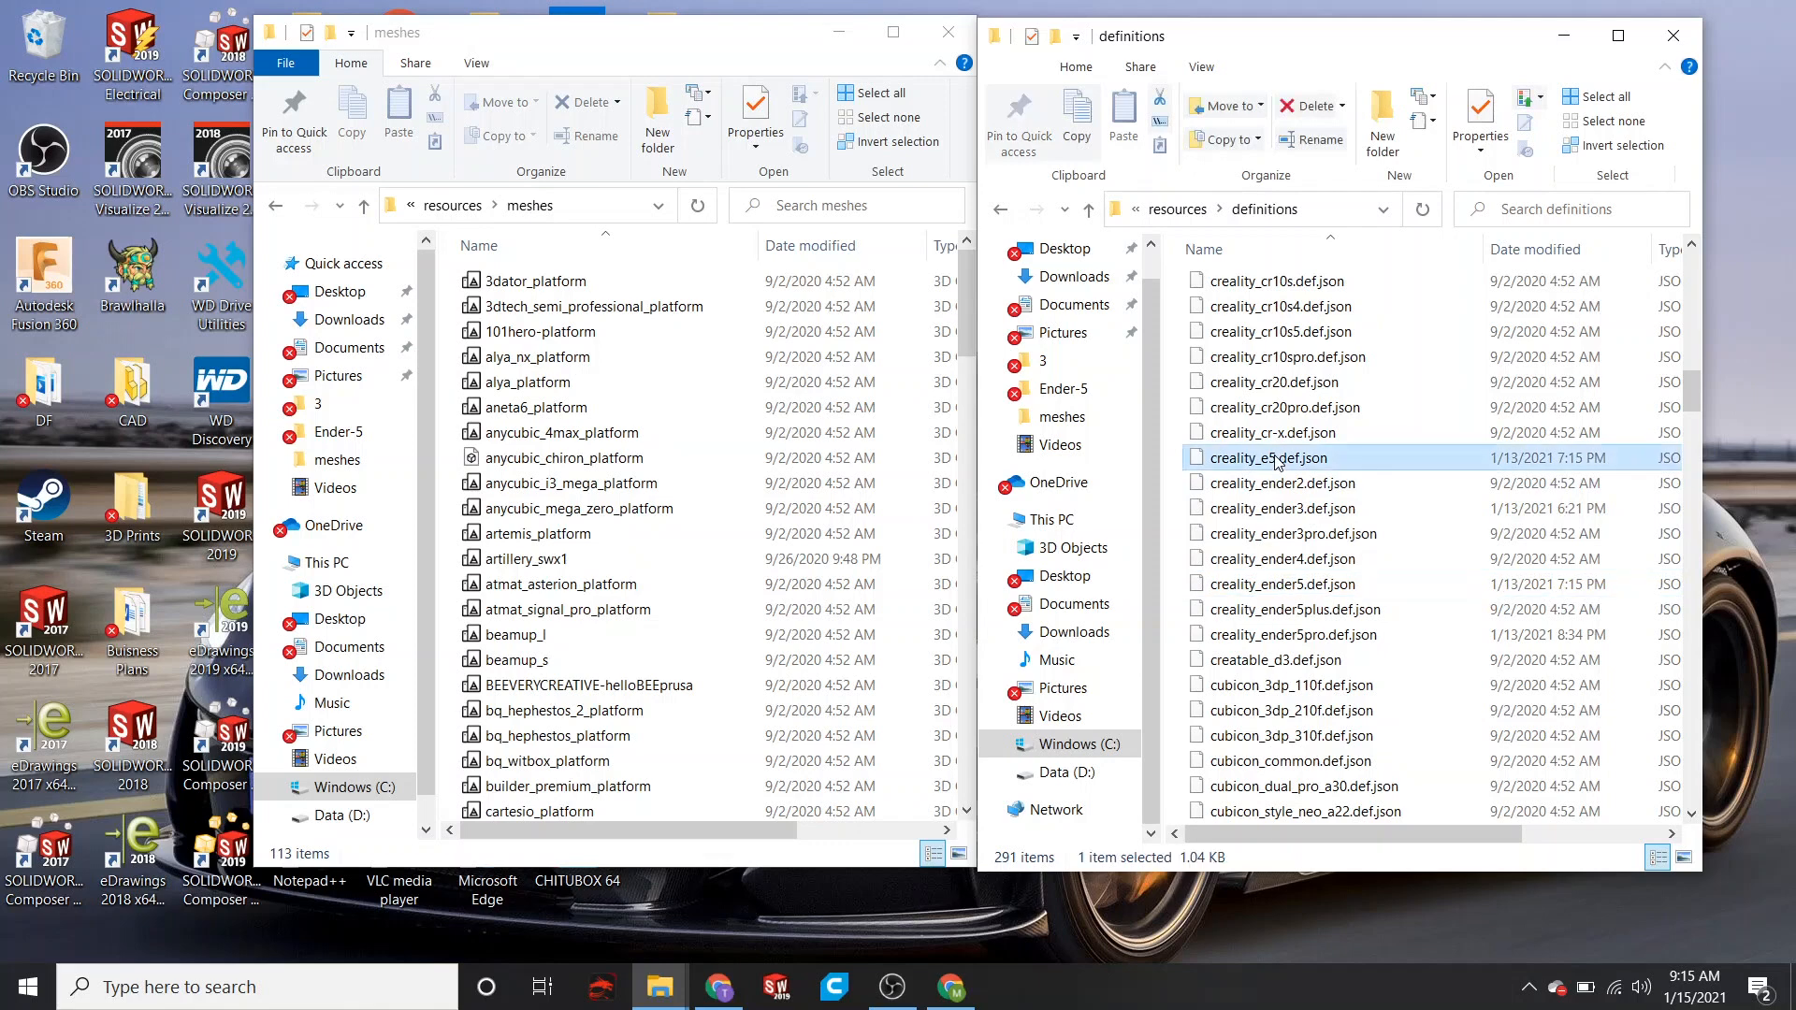
- Open creality_e5.def.json from the definitions folder in Notepad++ and bring the editor to the front
{"action": "right_click", "coordinate": [1277, 460]}
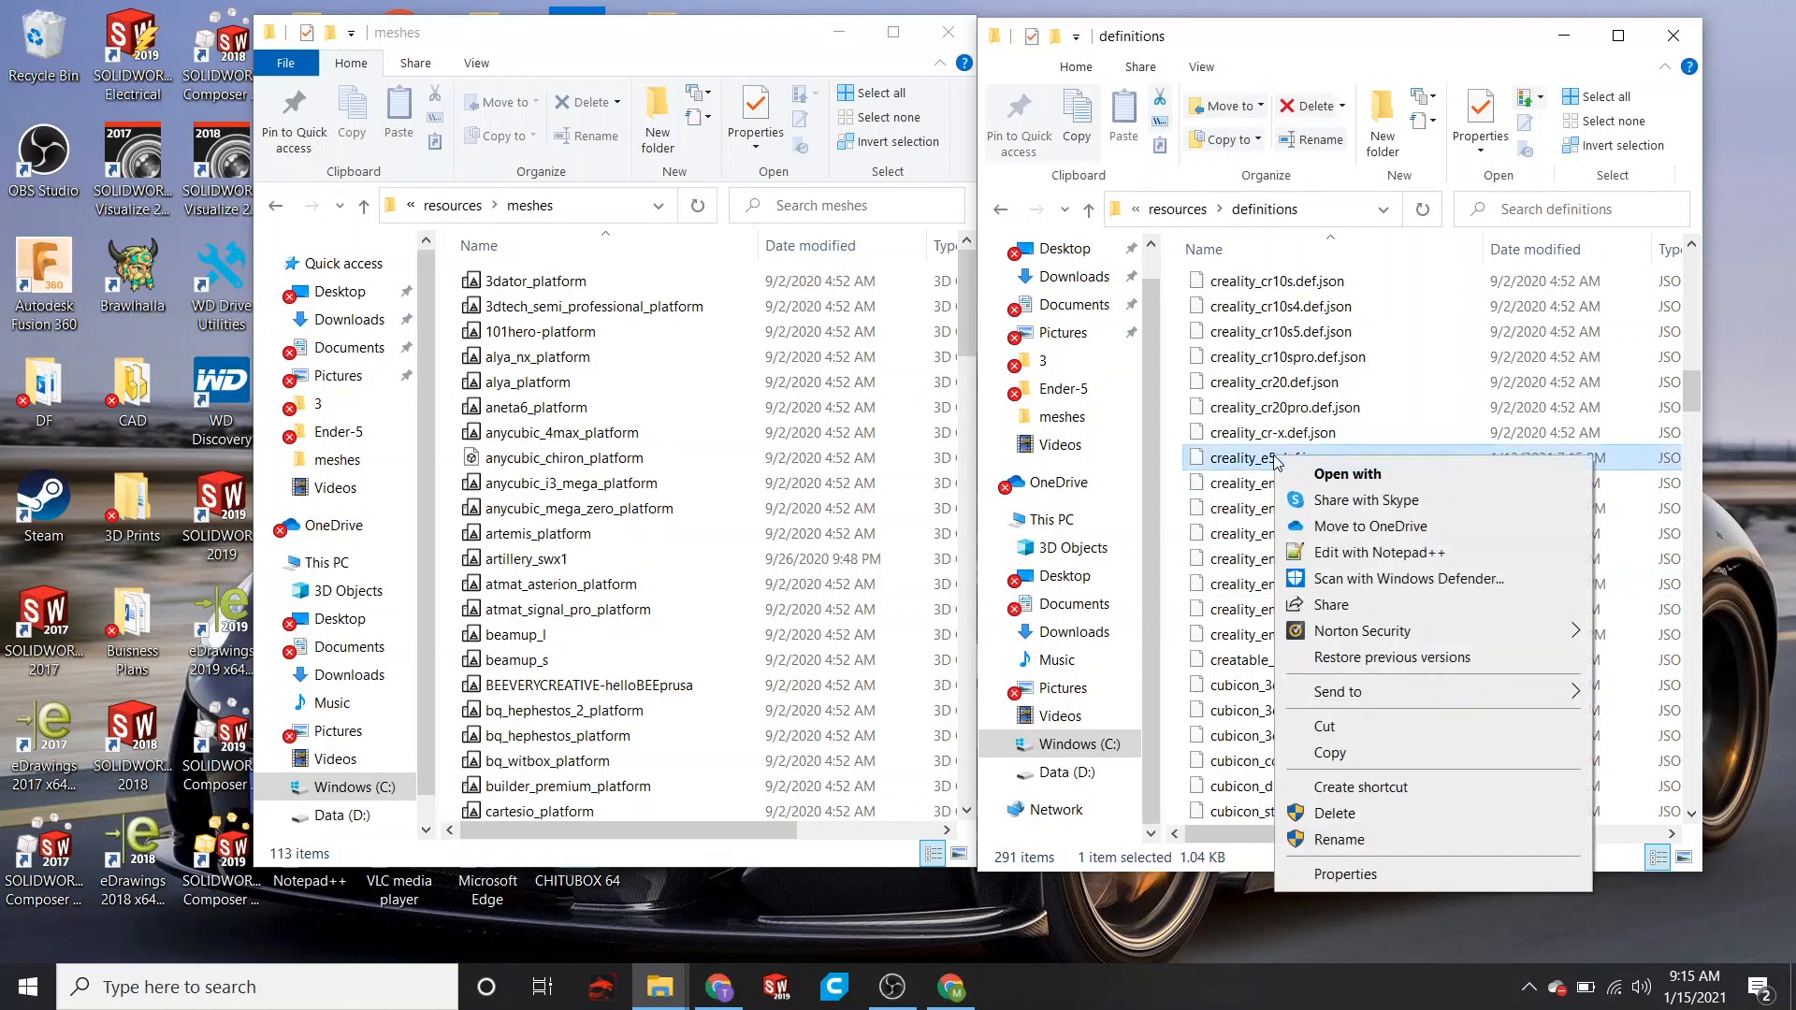
{"action": "left_click", "coordinate": [1354, 553]}
{"action": "left_click", "coordinate": [1354, 559]}
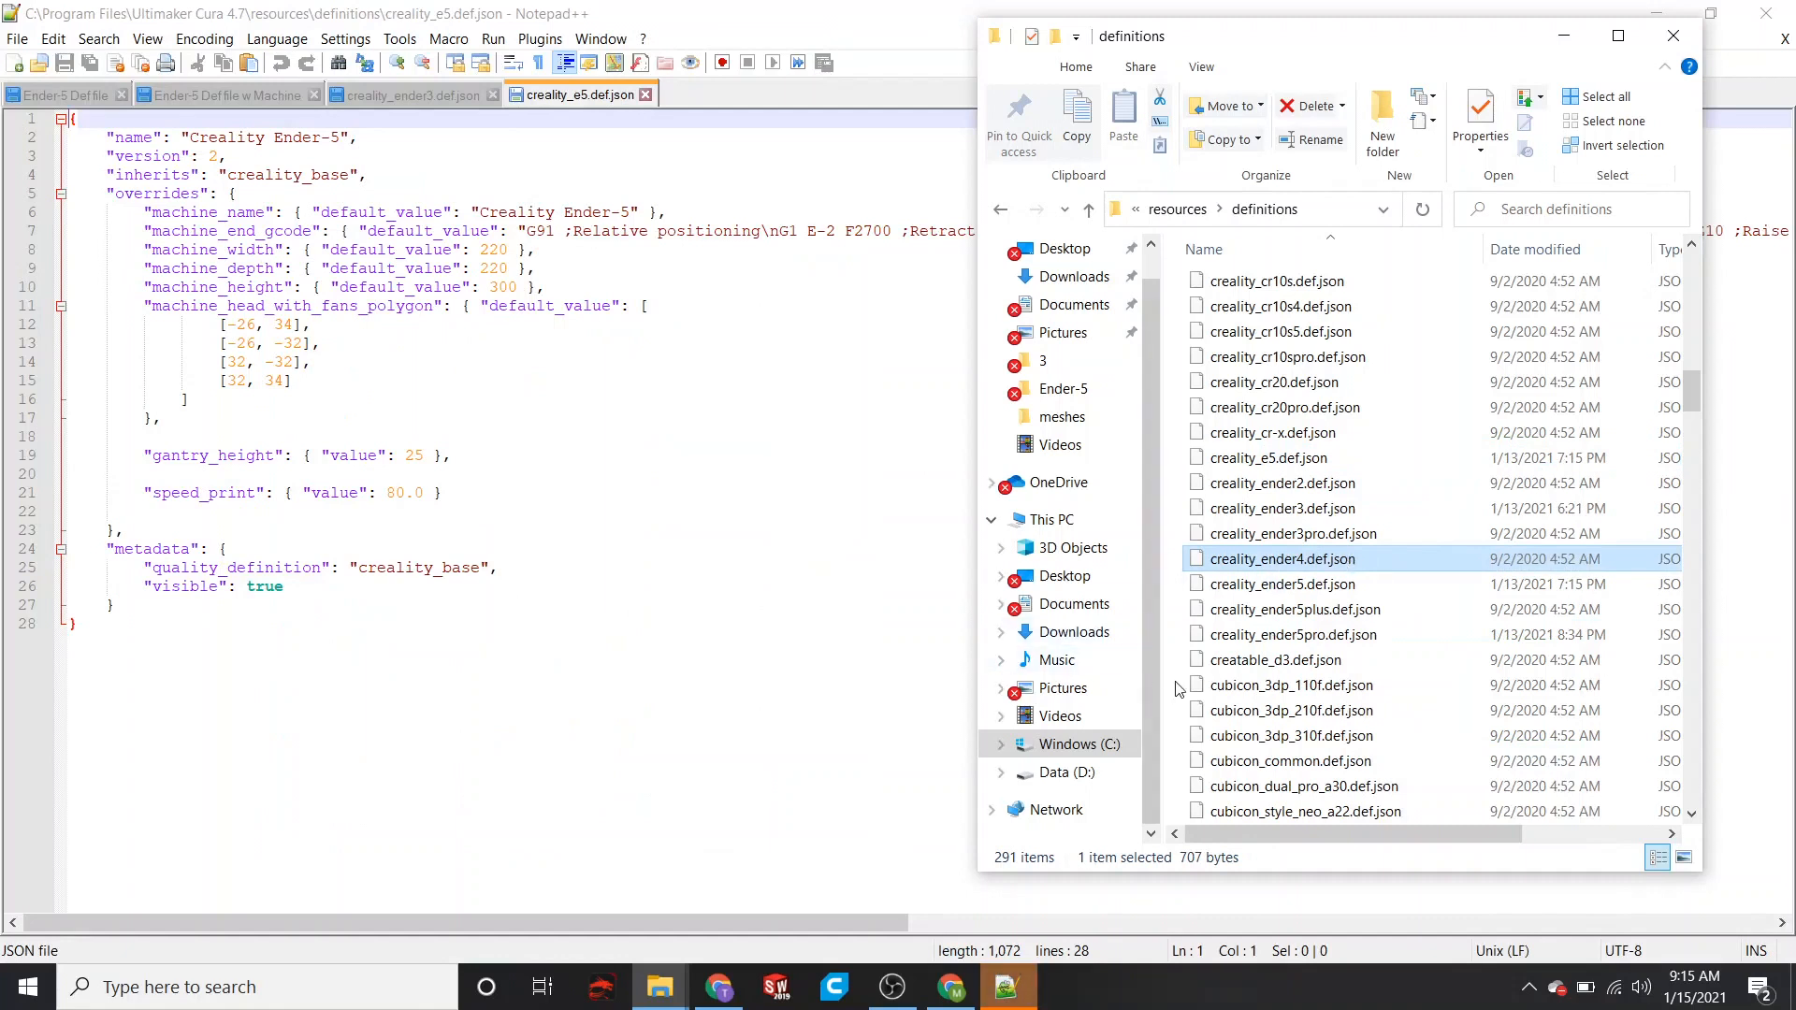
{"action": "left_click", "coordinate": [1001, 604]}
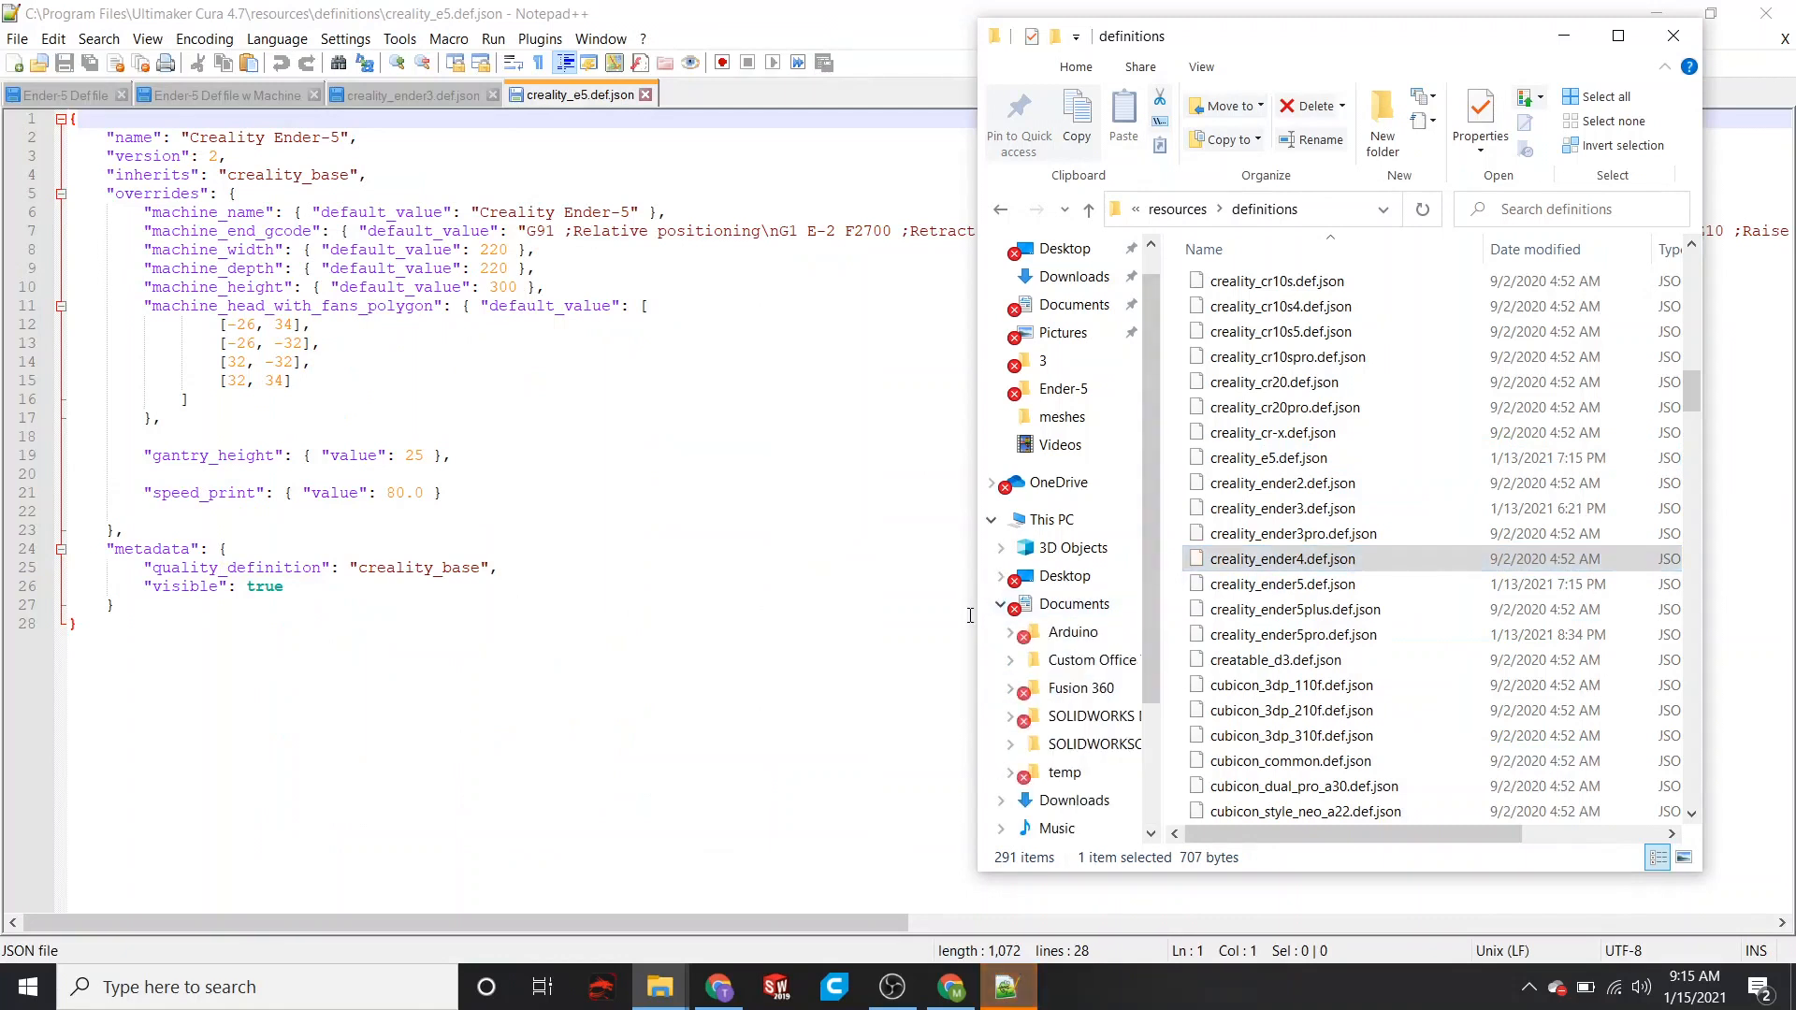
{"action": "left_click", "coordinate": [898, 629]}
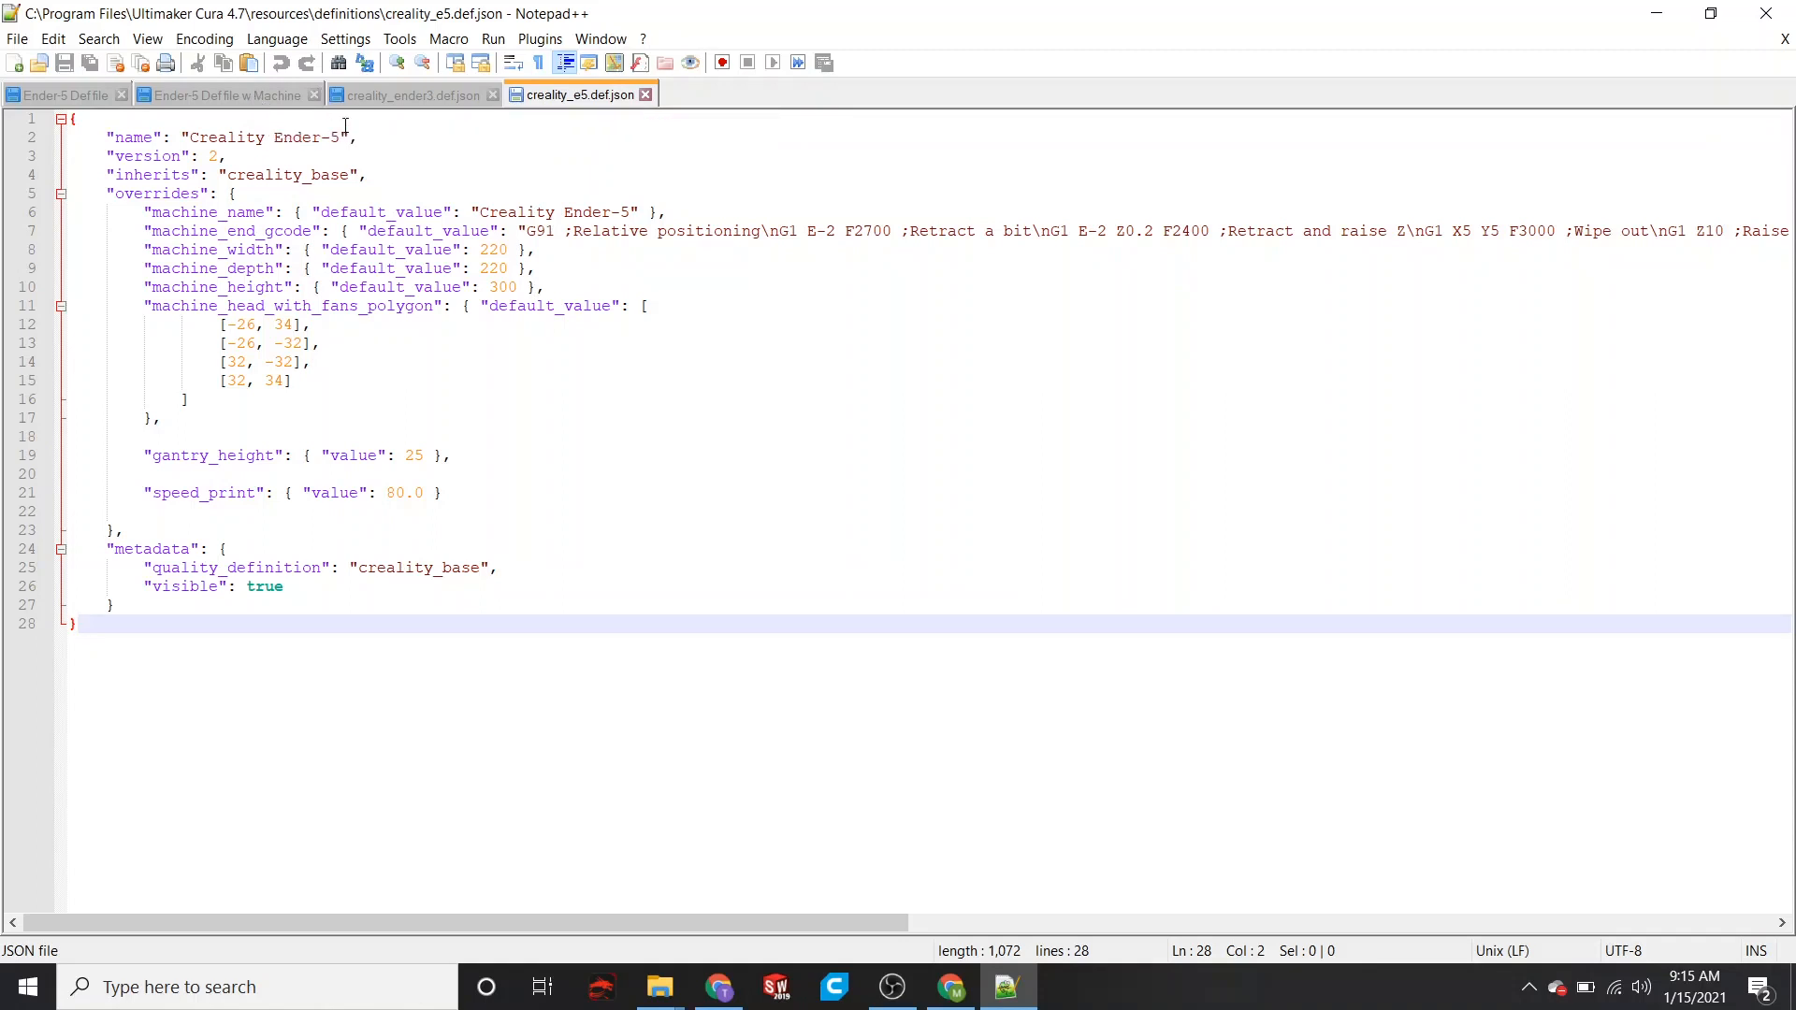
- Show creality_ender3.def.json and place the meshes folder window beside its code, with the Ender 5 mesh files in view
{"action": "left_click", "coordinate": [415, 101]}
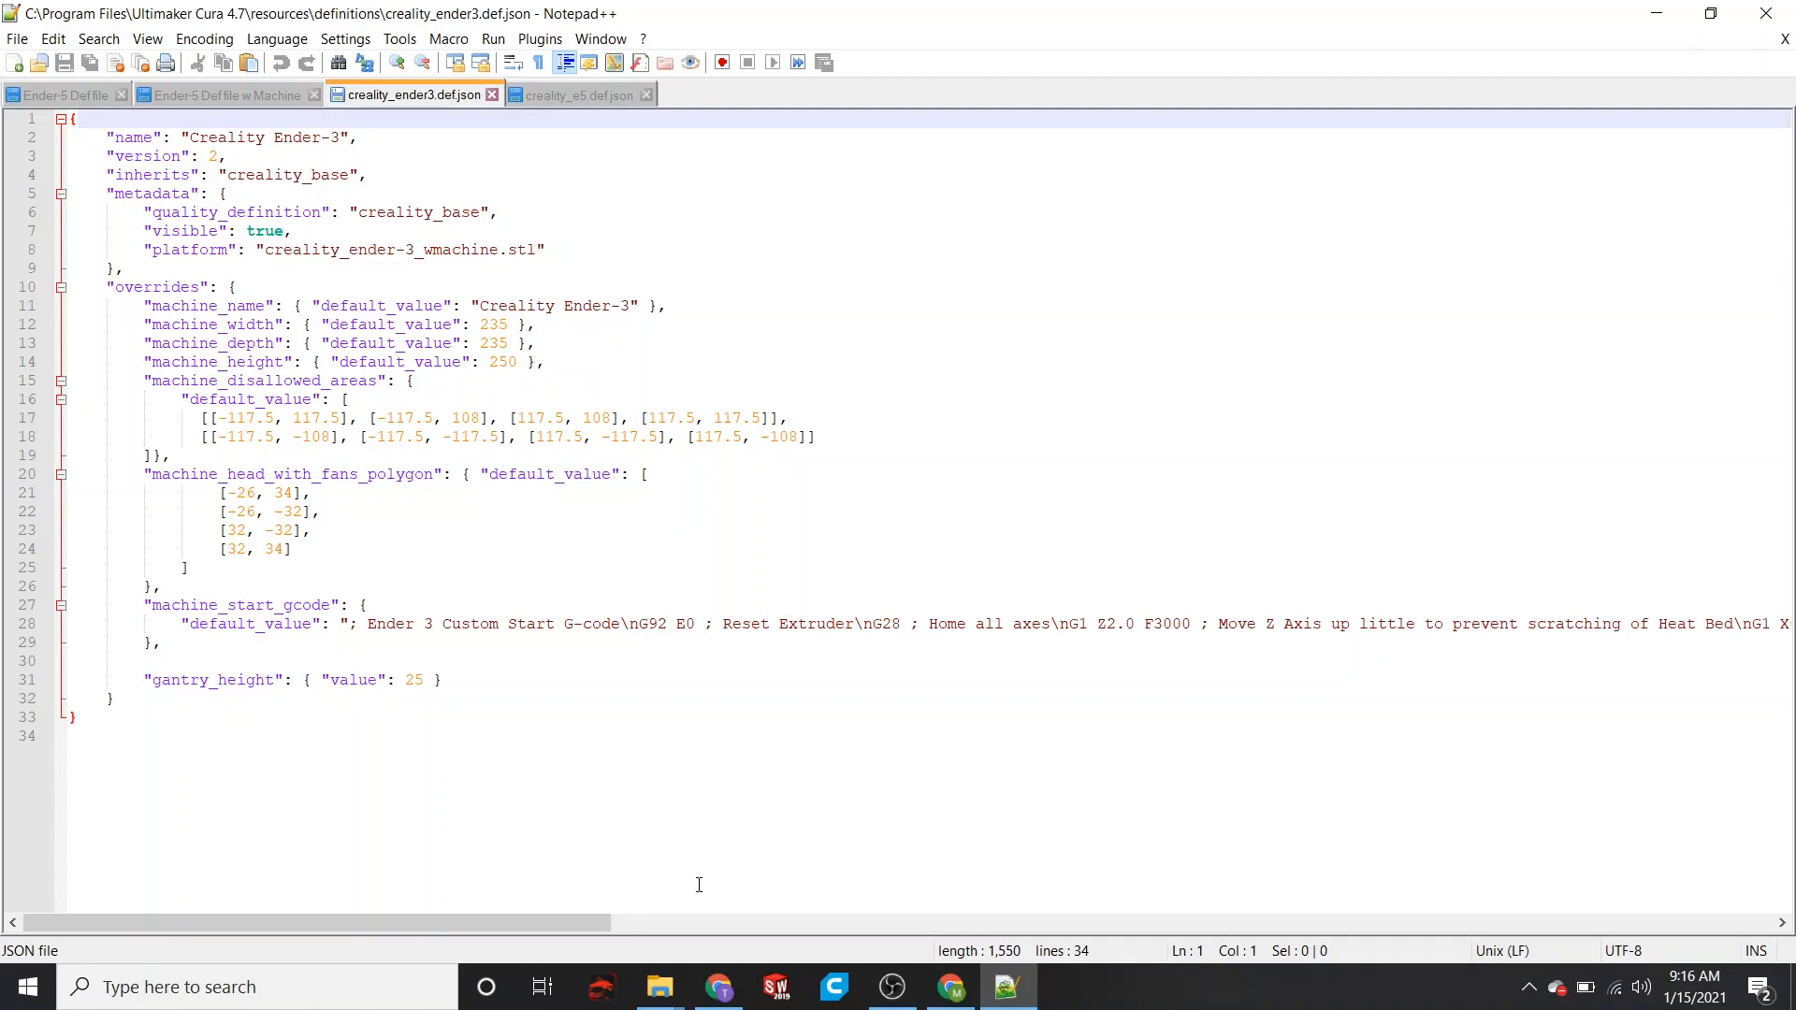
{"action": "mouse_move", "coordinate": [659, 987]}
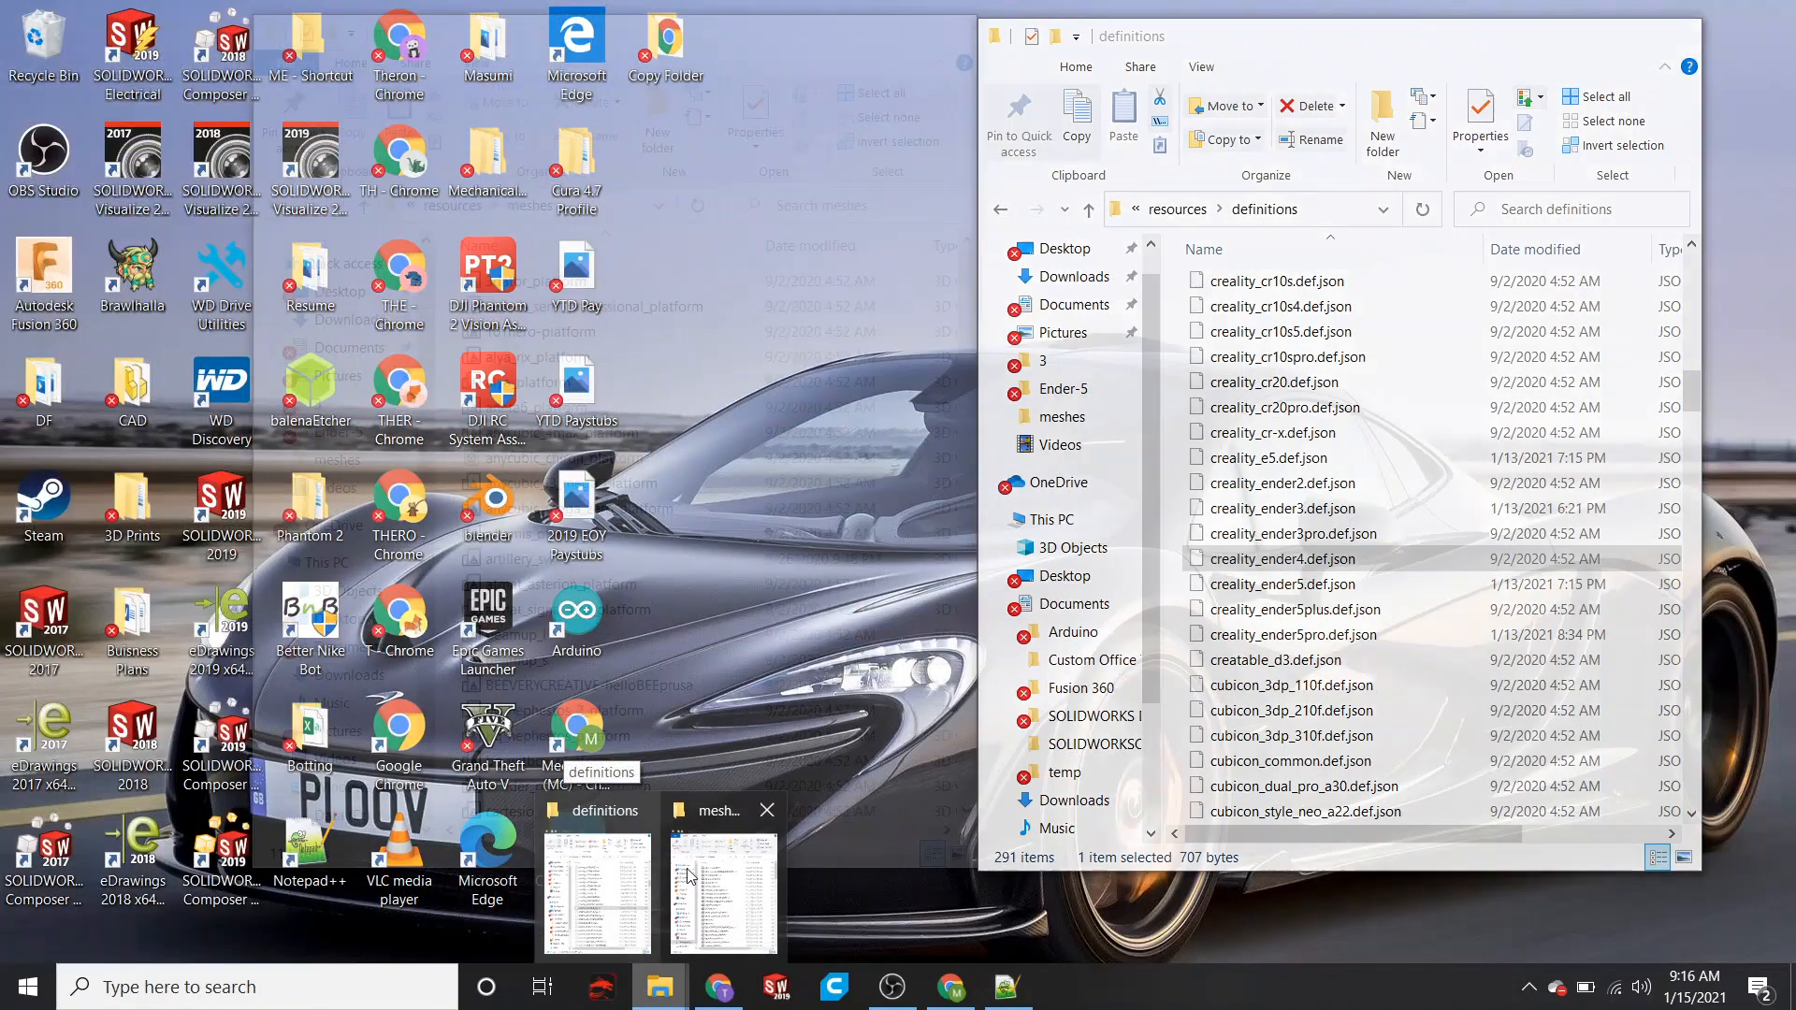
{"action": "left_click", "coordinate": [691, 874]}
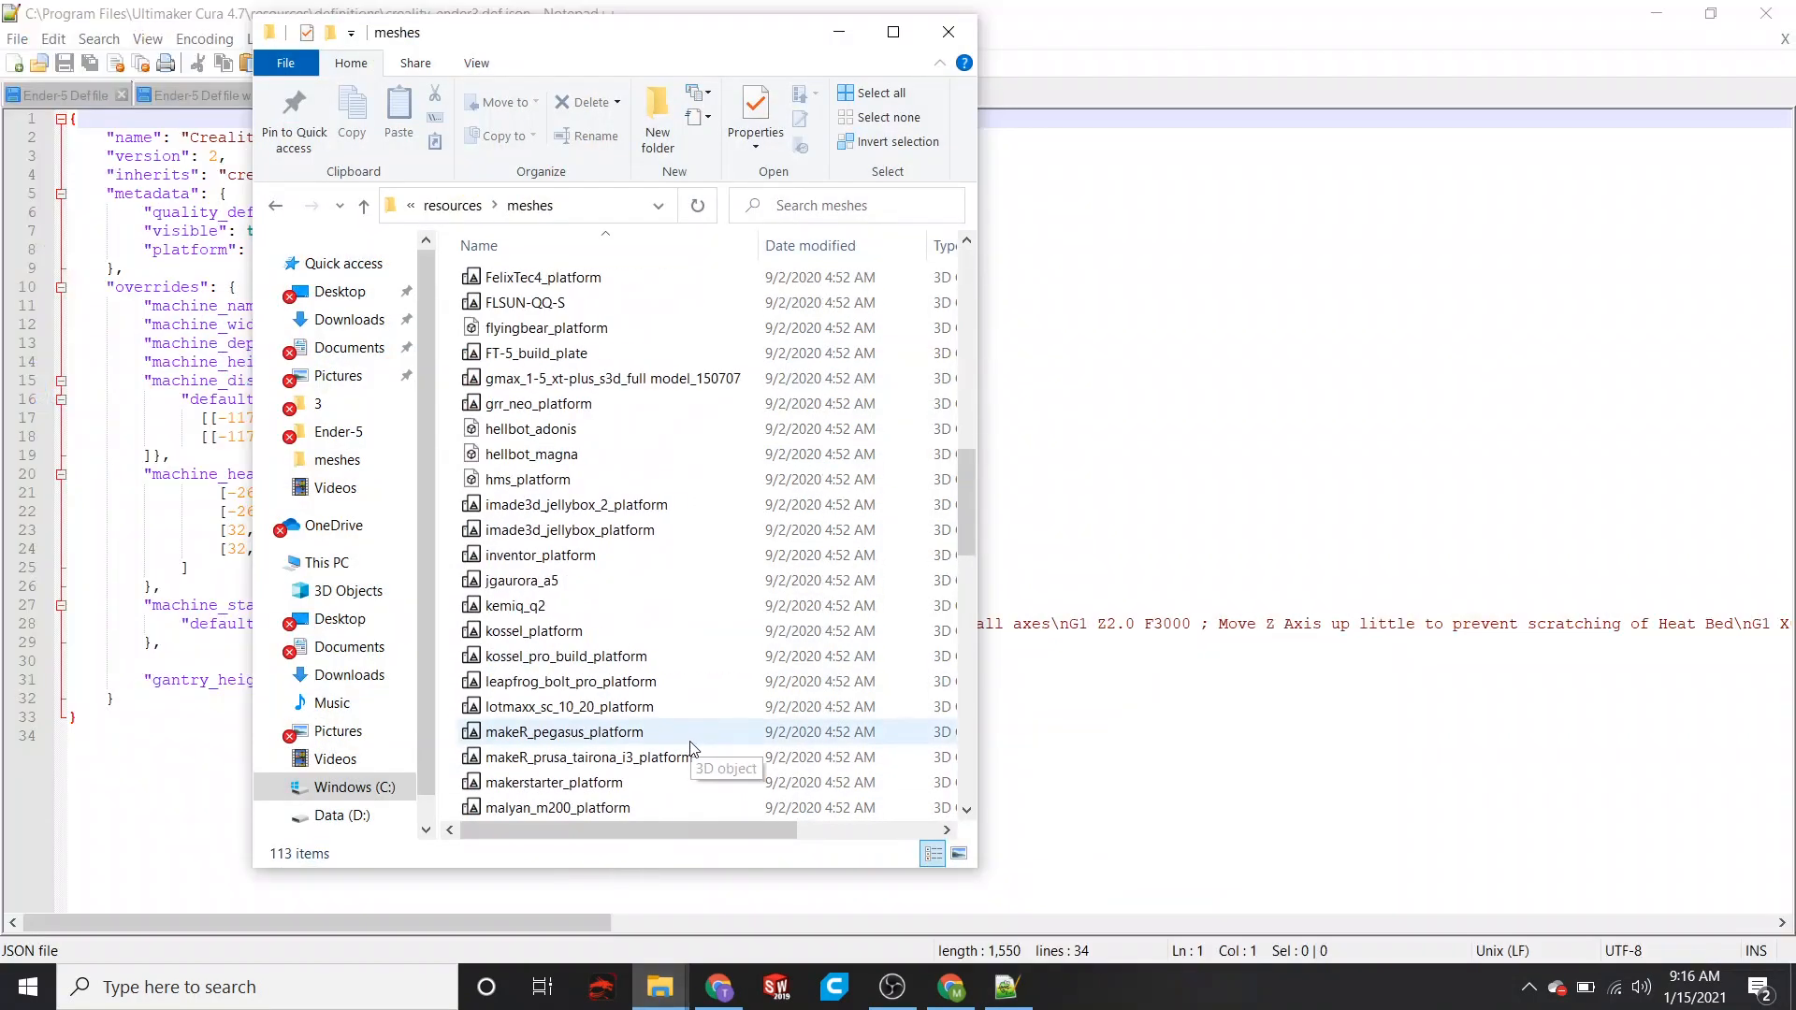
{"action": "scroll", "coordinate": [693, 749], "scroll_direction": "down", "scroll_amount": 5}
{"action": "scroll", "coordinate": [693, 748], "scroll_direction": "up", "scroll_amount": 8}
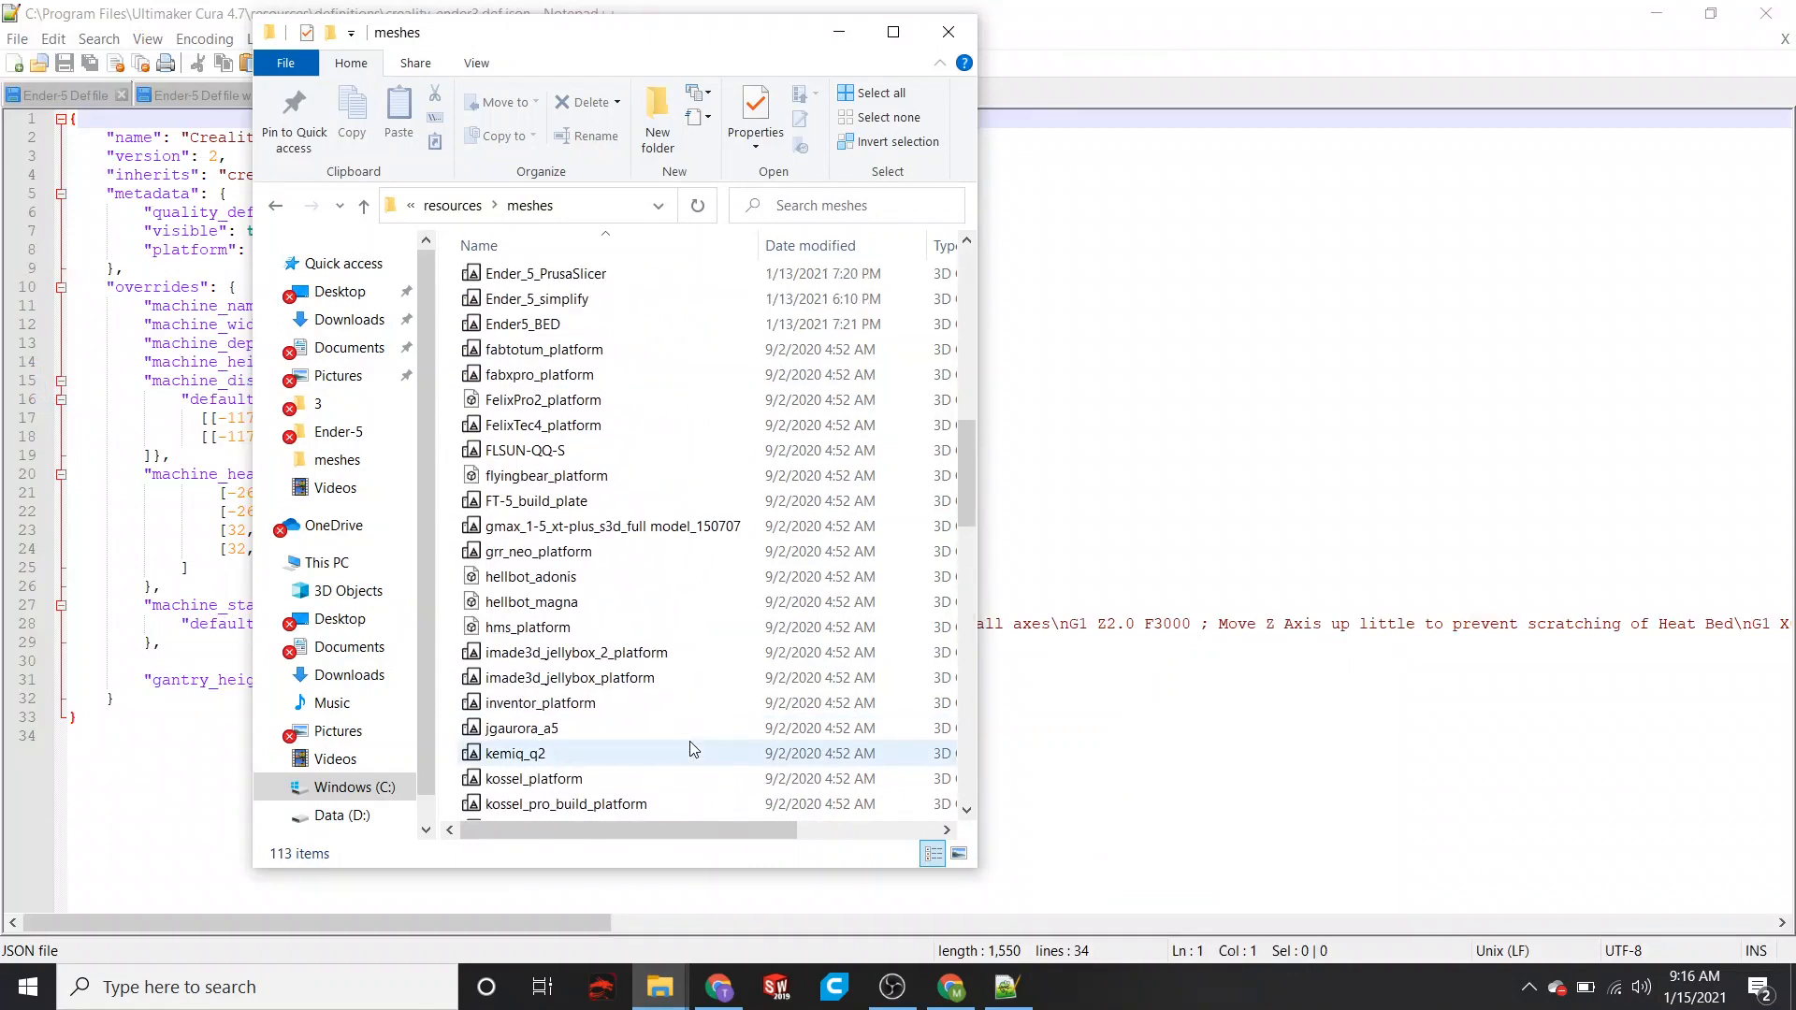
{"action": "scroll", "coordinate": [693, 749], "scroll_direction": "up", "scroll_amount": 2}
{"action": "scroll", "coordinate": [704, 625], "scroll_direction": "up", "scroll_amount": 1}
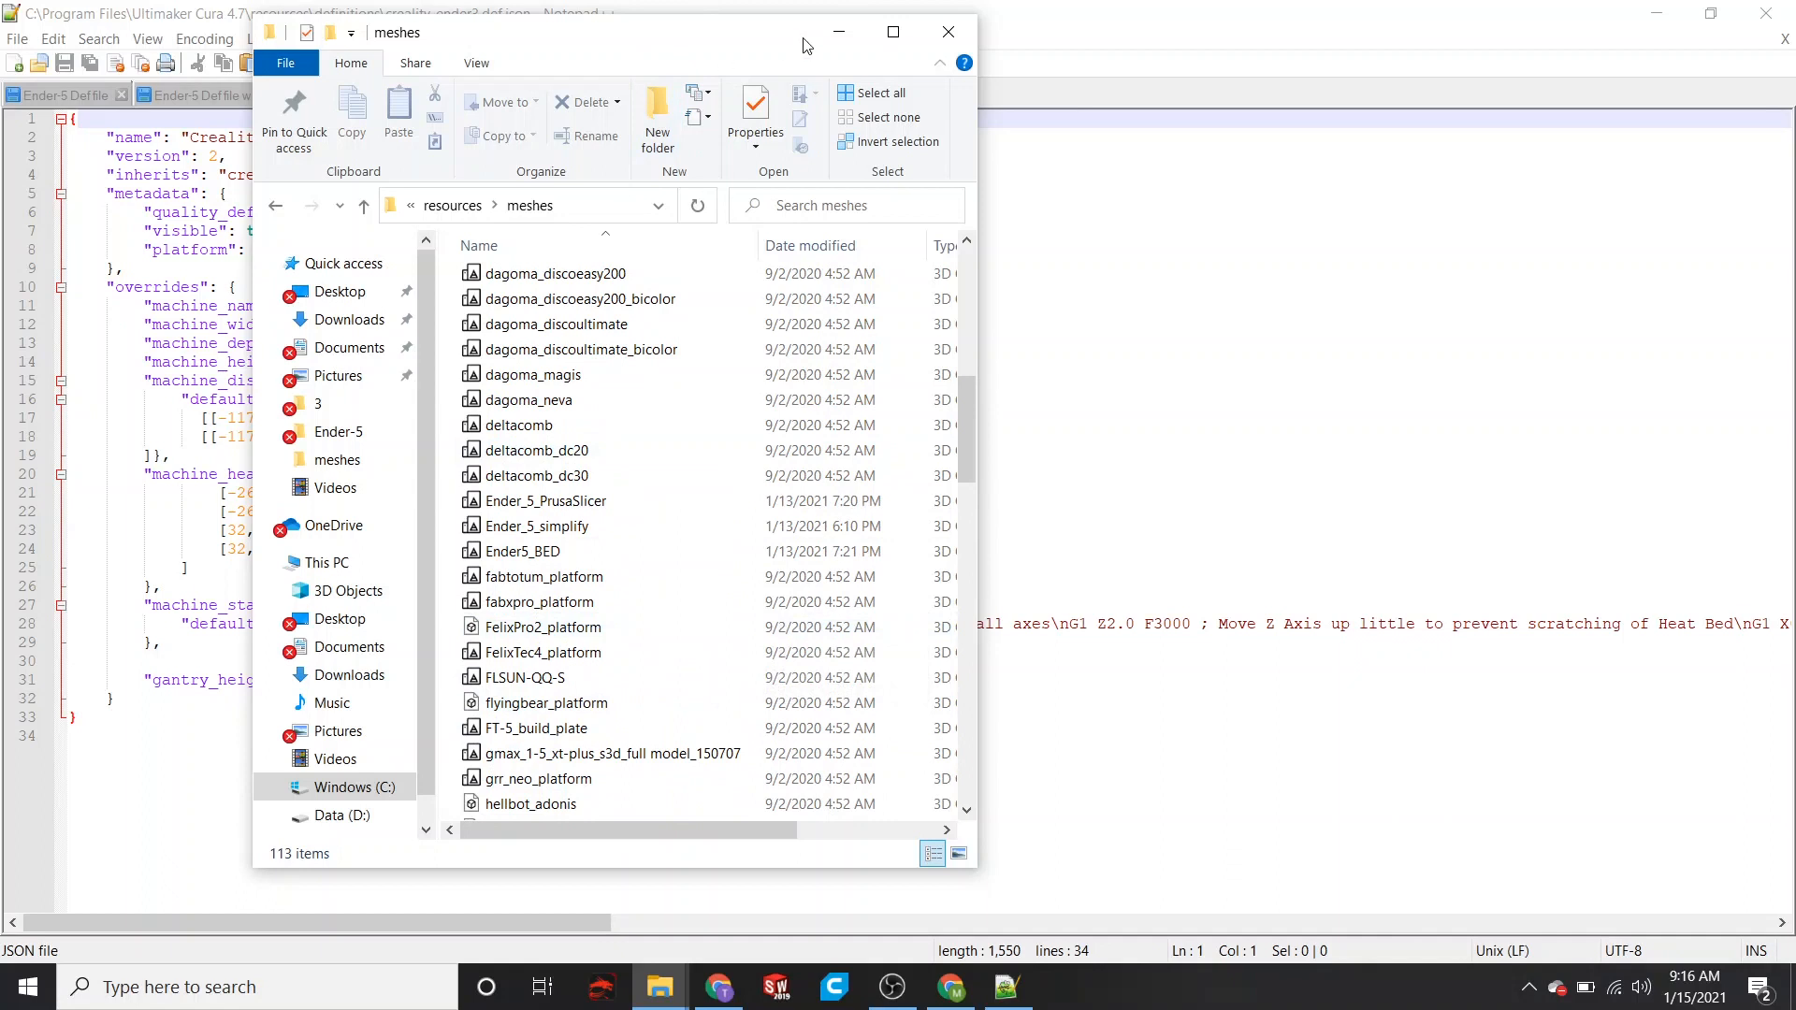
{"action": "left_click_drag", "start_coordinate": [749, 31], "coordinate": [1248, 39]}
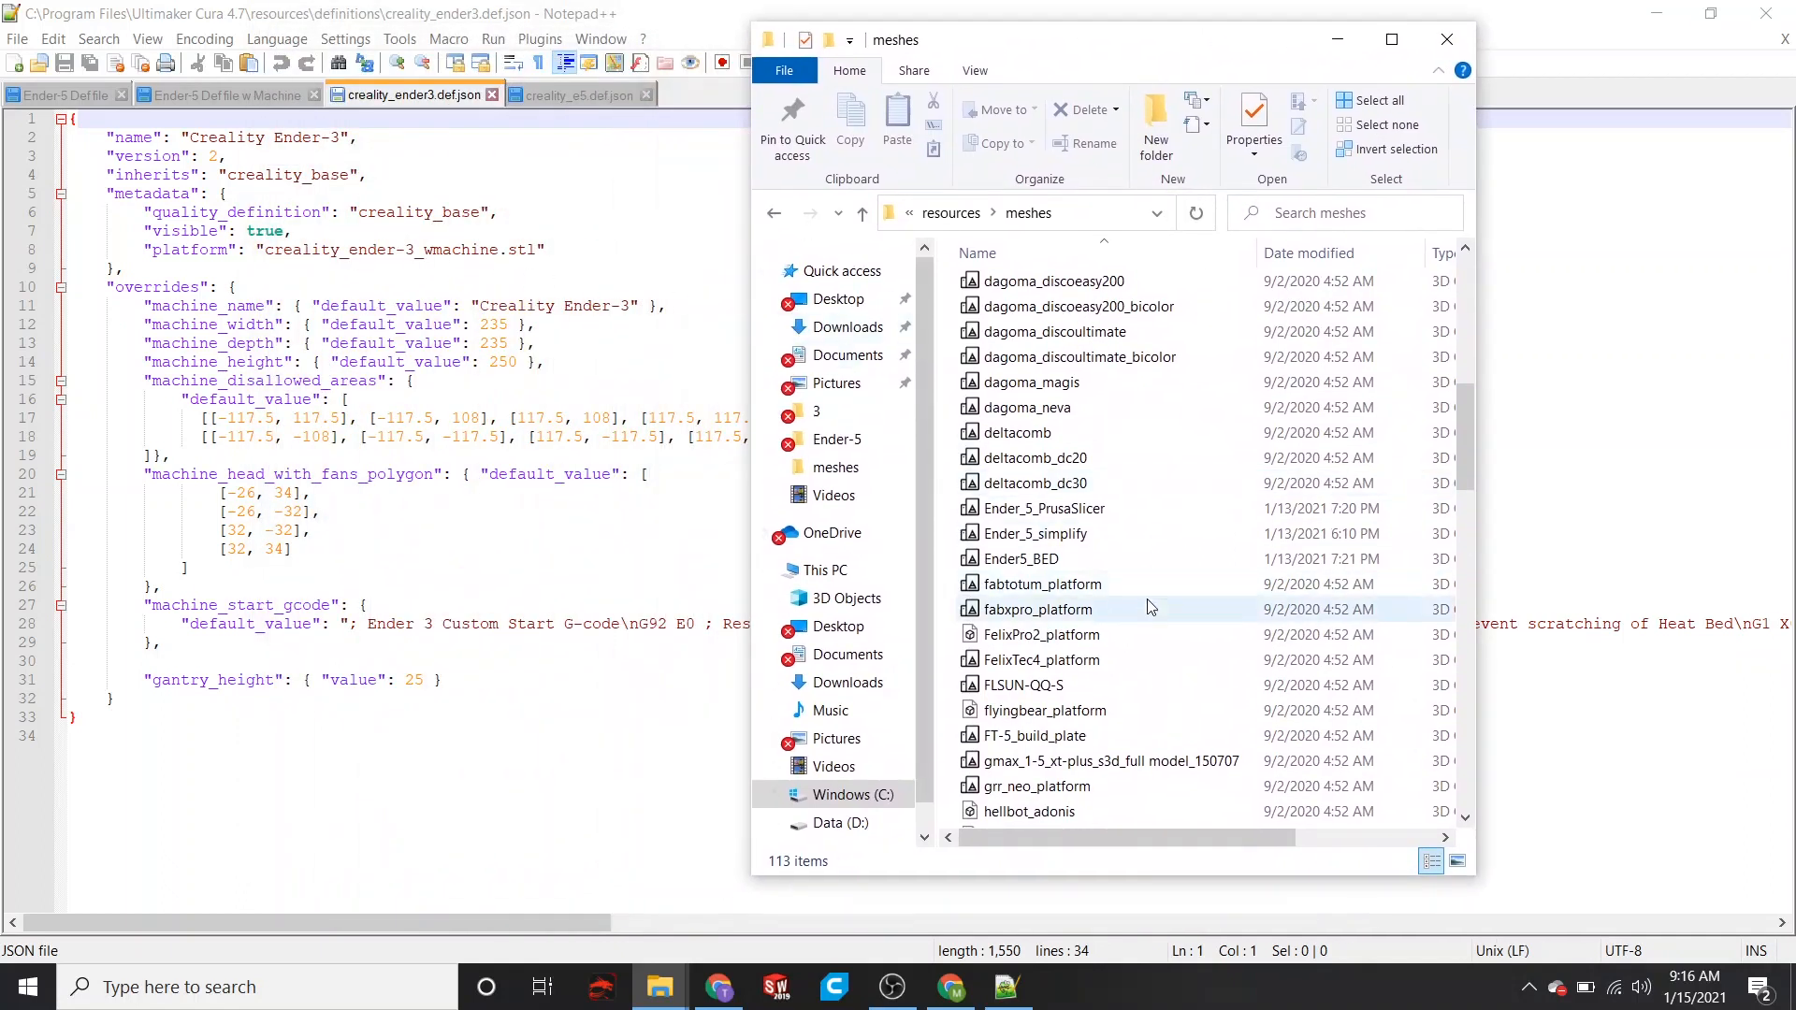
- Find the creality_ender-3_wmachine mesh in the meshes folder, open it in the 3D viewer and close the viewer
{"action": "scroll", "coordinate": [1050, 660], "scroll_direction": "down", "scroll_amount": 2}
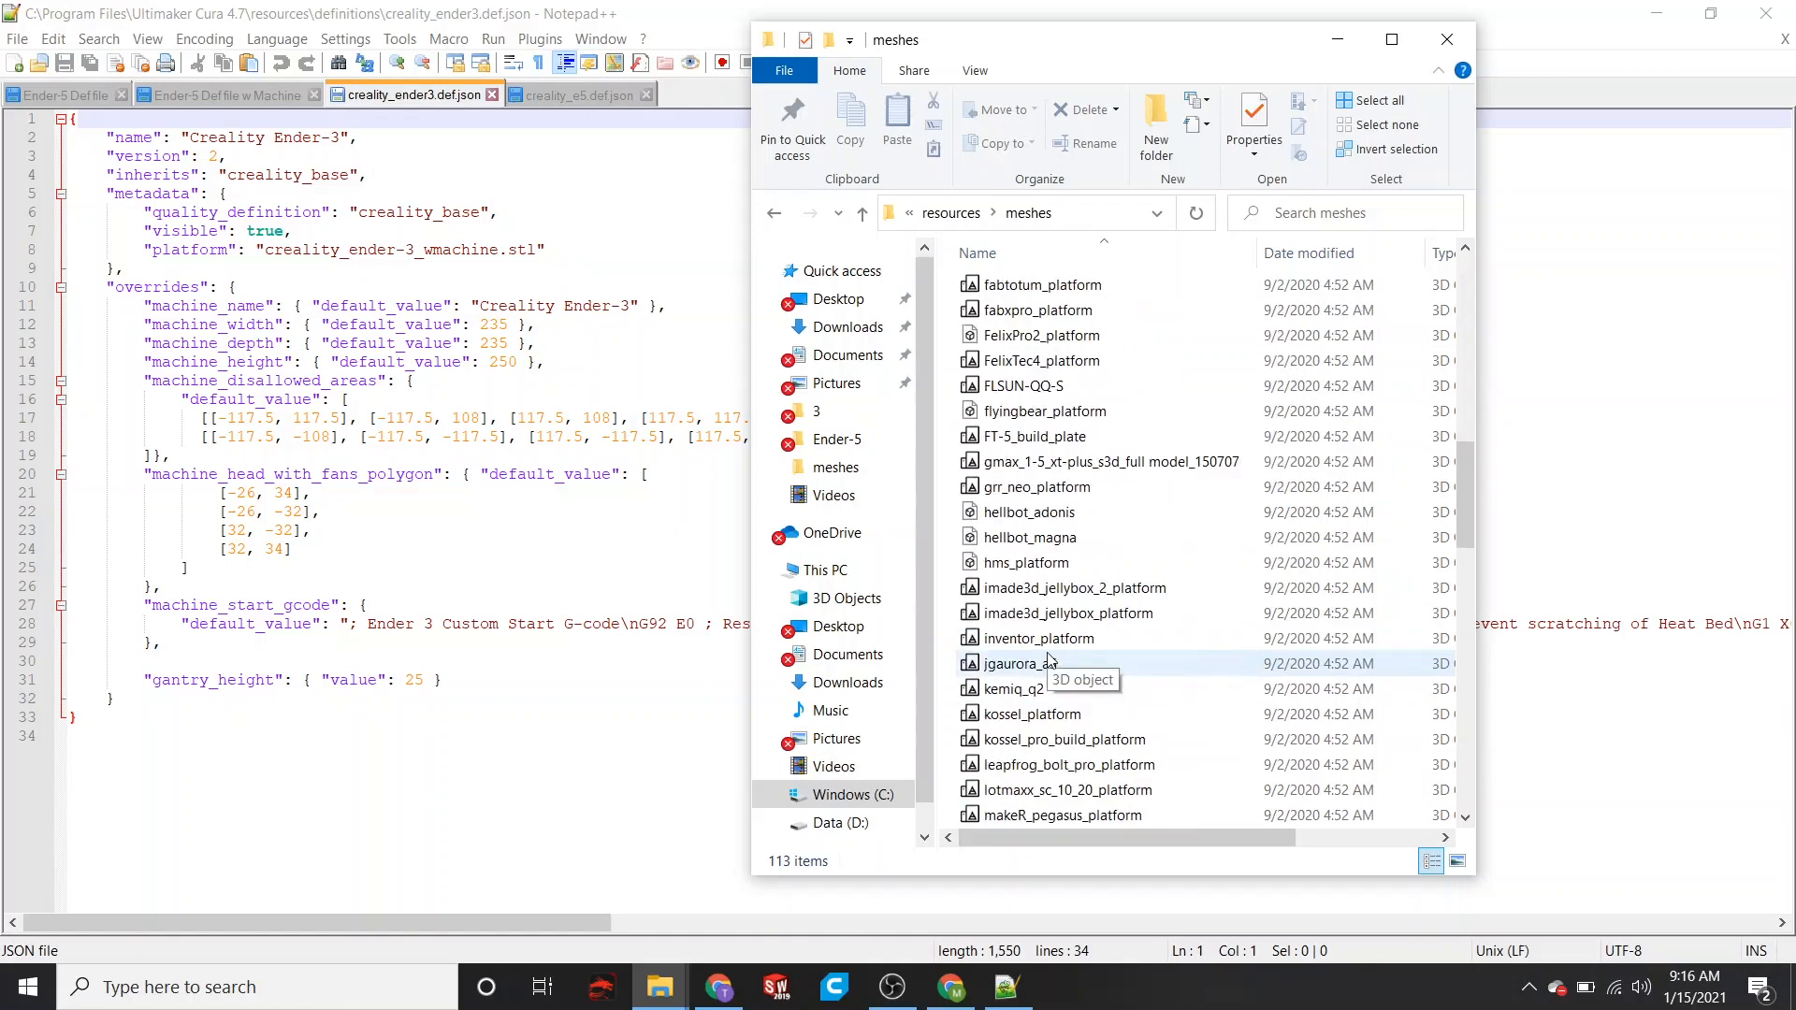
{"action": "scroll", "coordinate": [1050, 660], "scroll_direction": "up", "scroll_amount": 12}
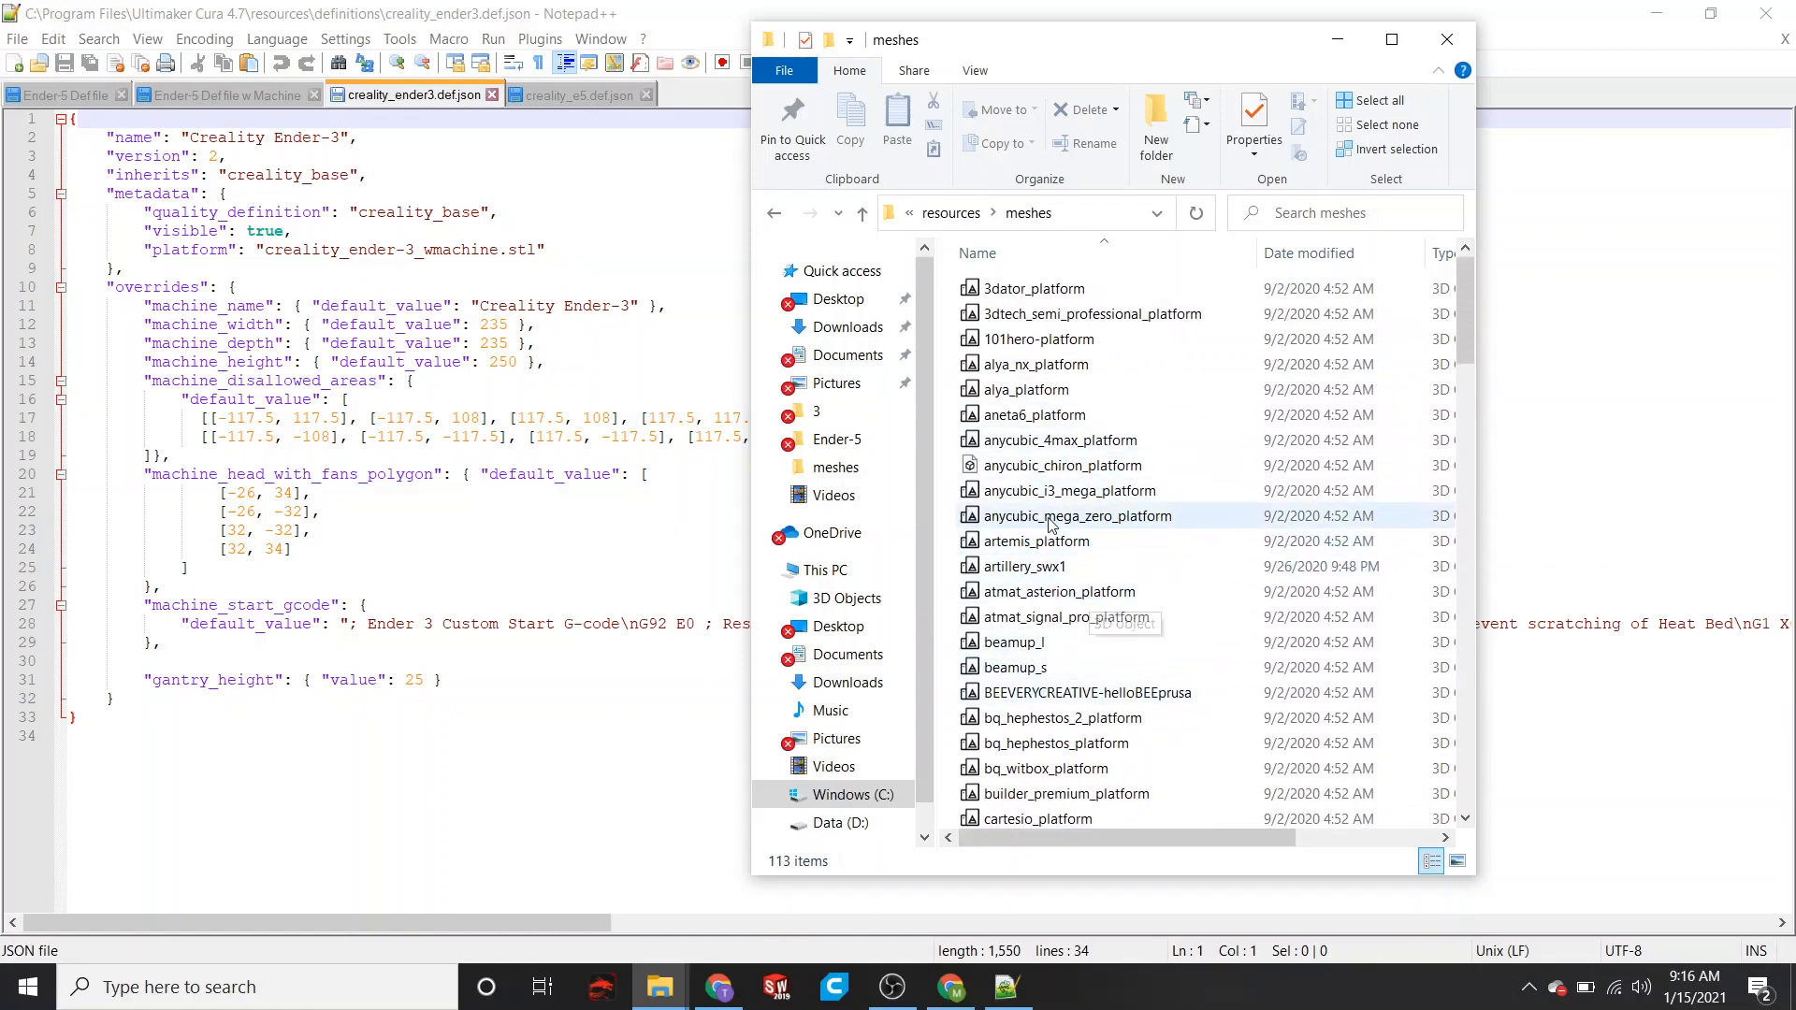
{"action": "scroll", "coordinate": [1121, 676], "scroll_direction": "down", "scroll_amount": 2}
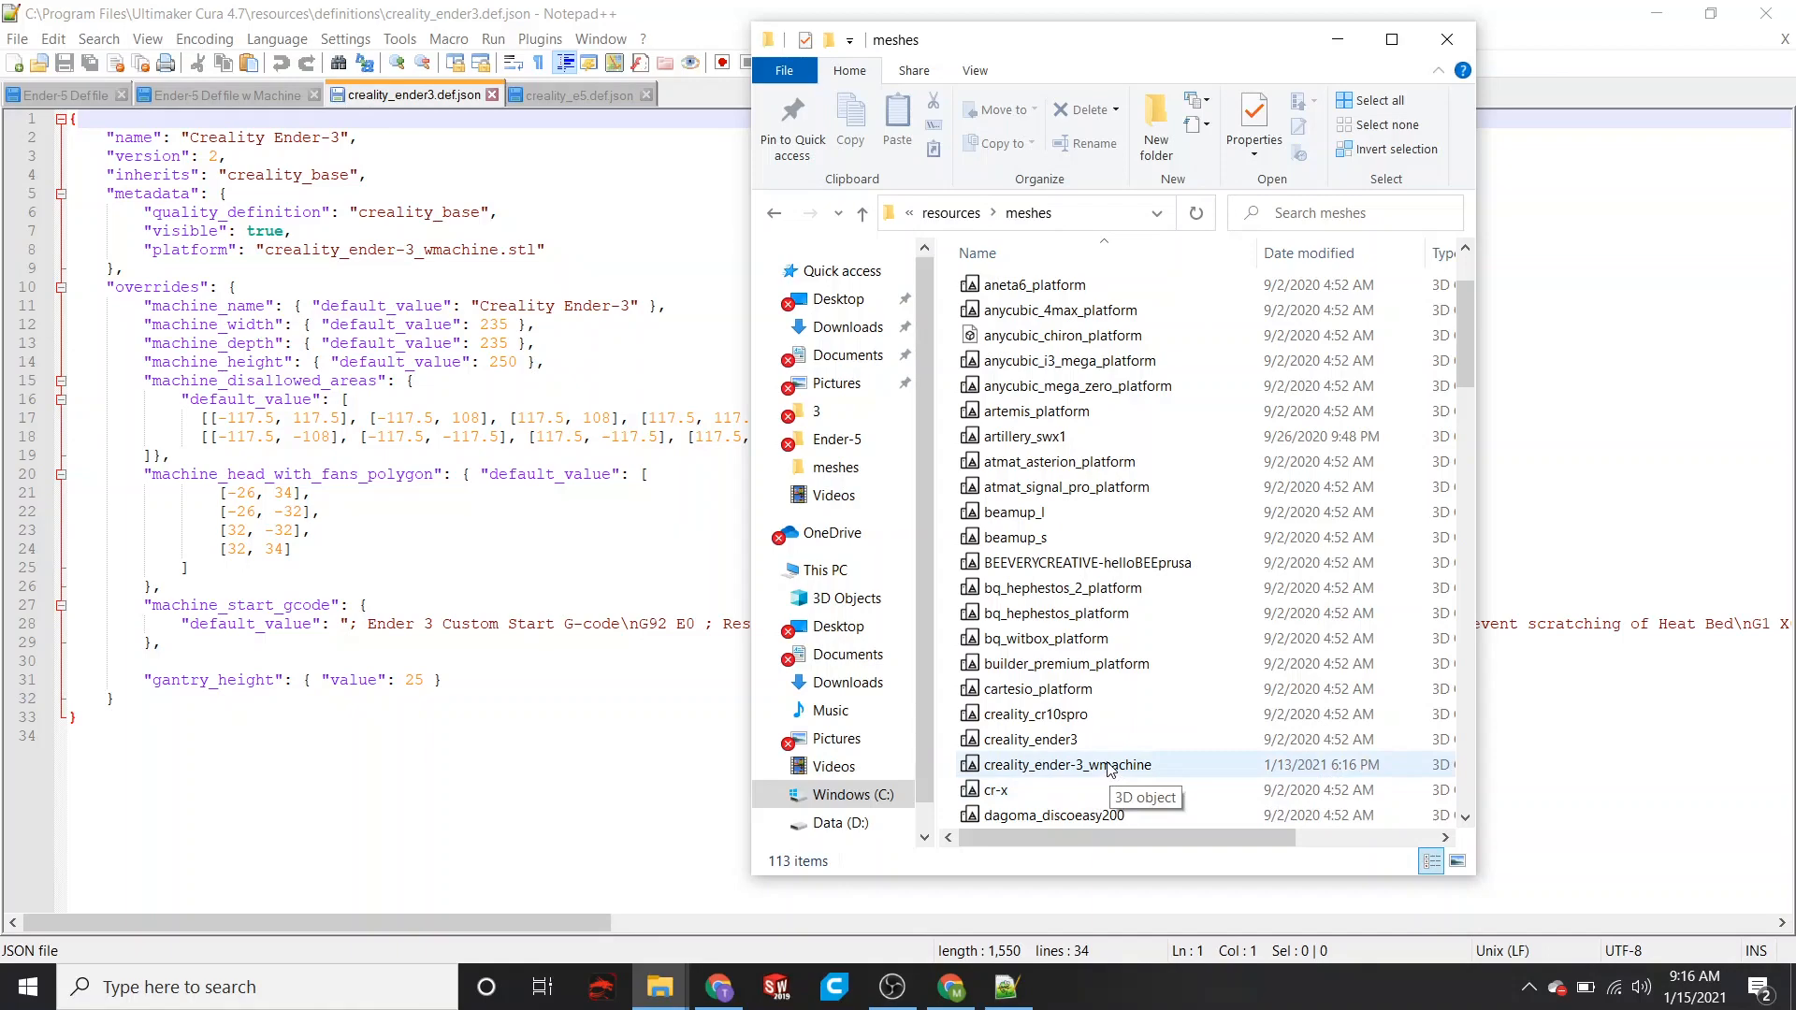
{"action": "double_click", "coordinate": [1044, 765]}
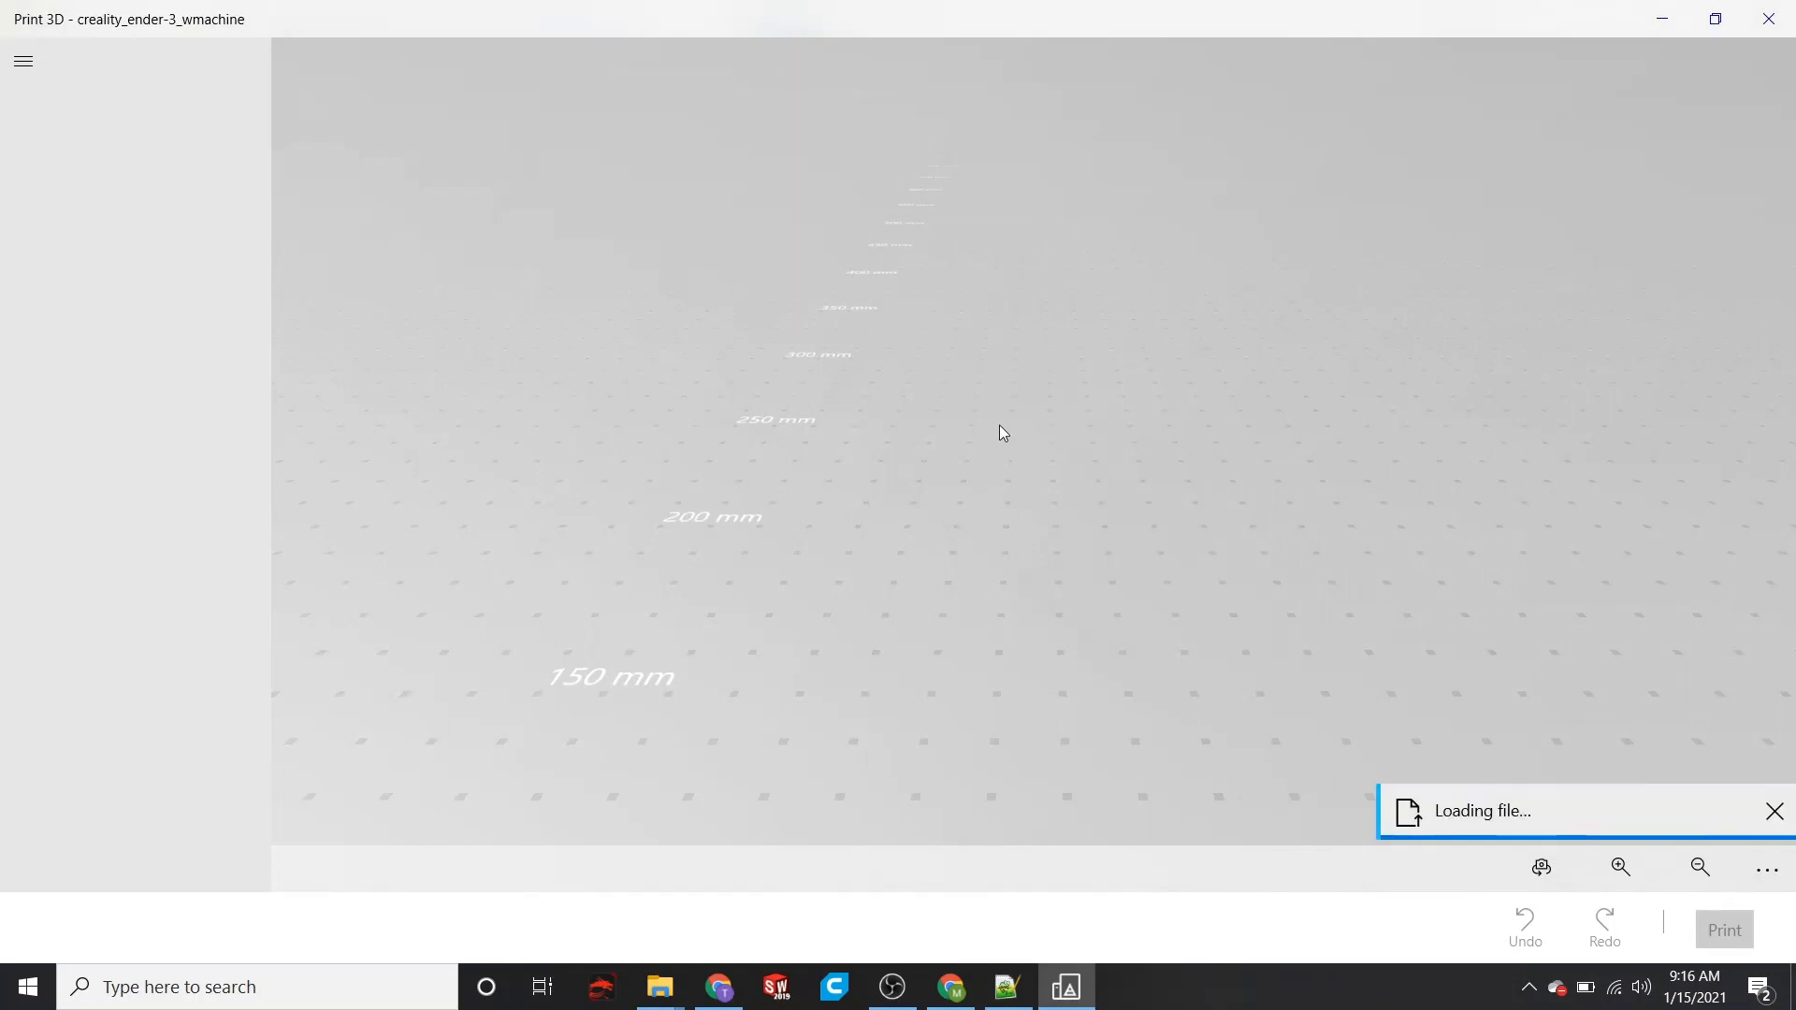
{"action": "left_click", "coordinate": [1769, 19]}
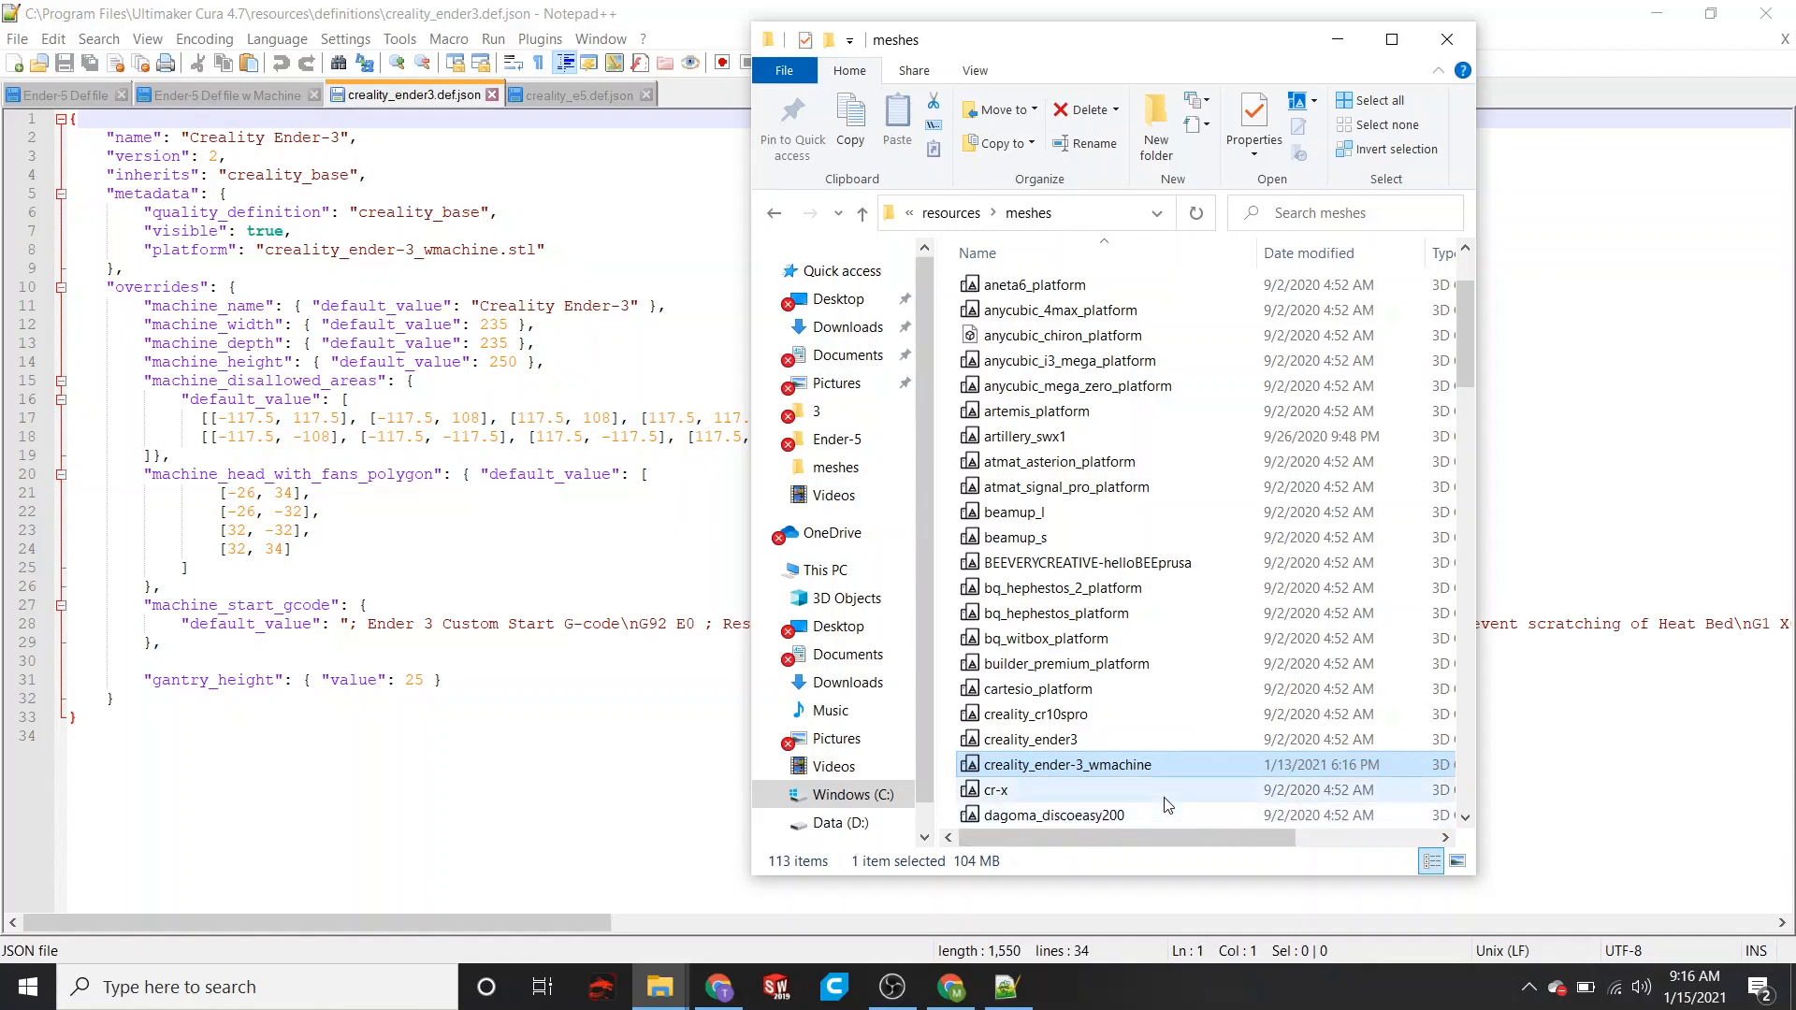
- Compare the creality_ender-3_wmachine mesh file name with the platform entry in creality_ender3.def.json
{"action": "left_click", "coordinate": [1036, 767]}
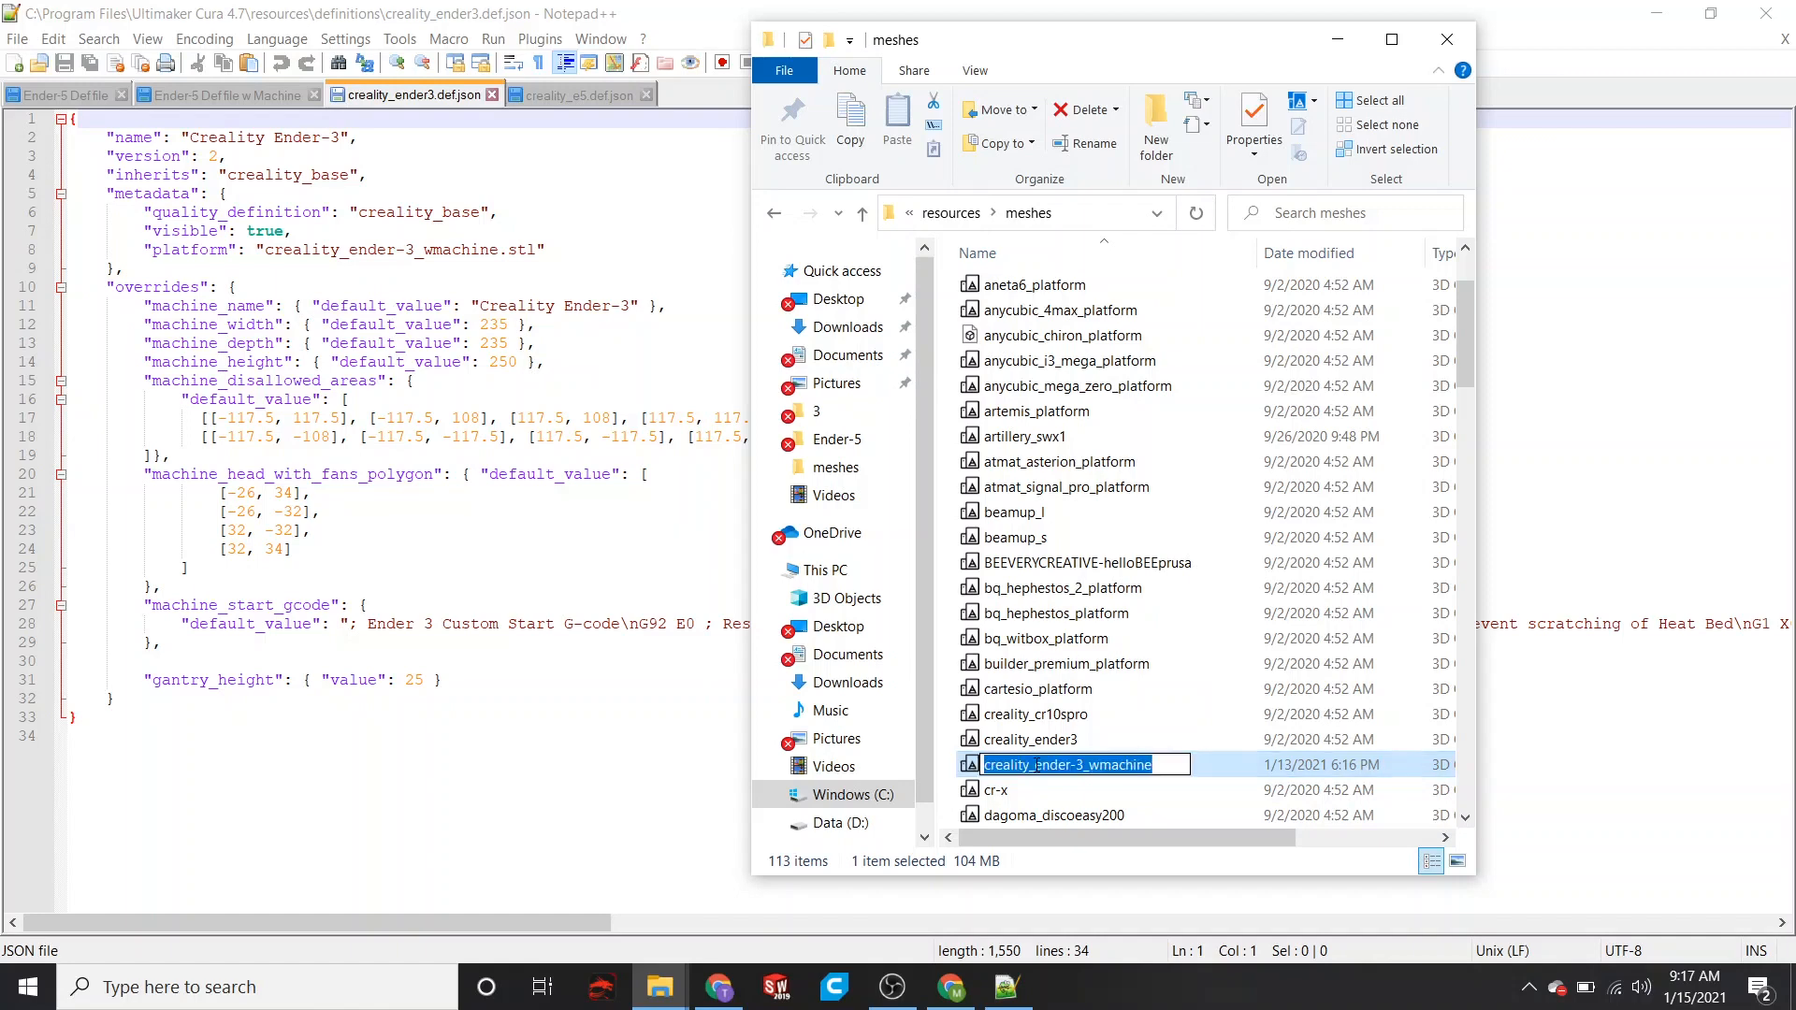
{"action": "left_click", "coordinate": [1206, 52]}
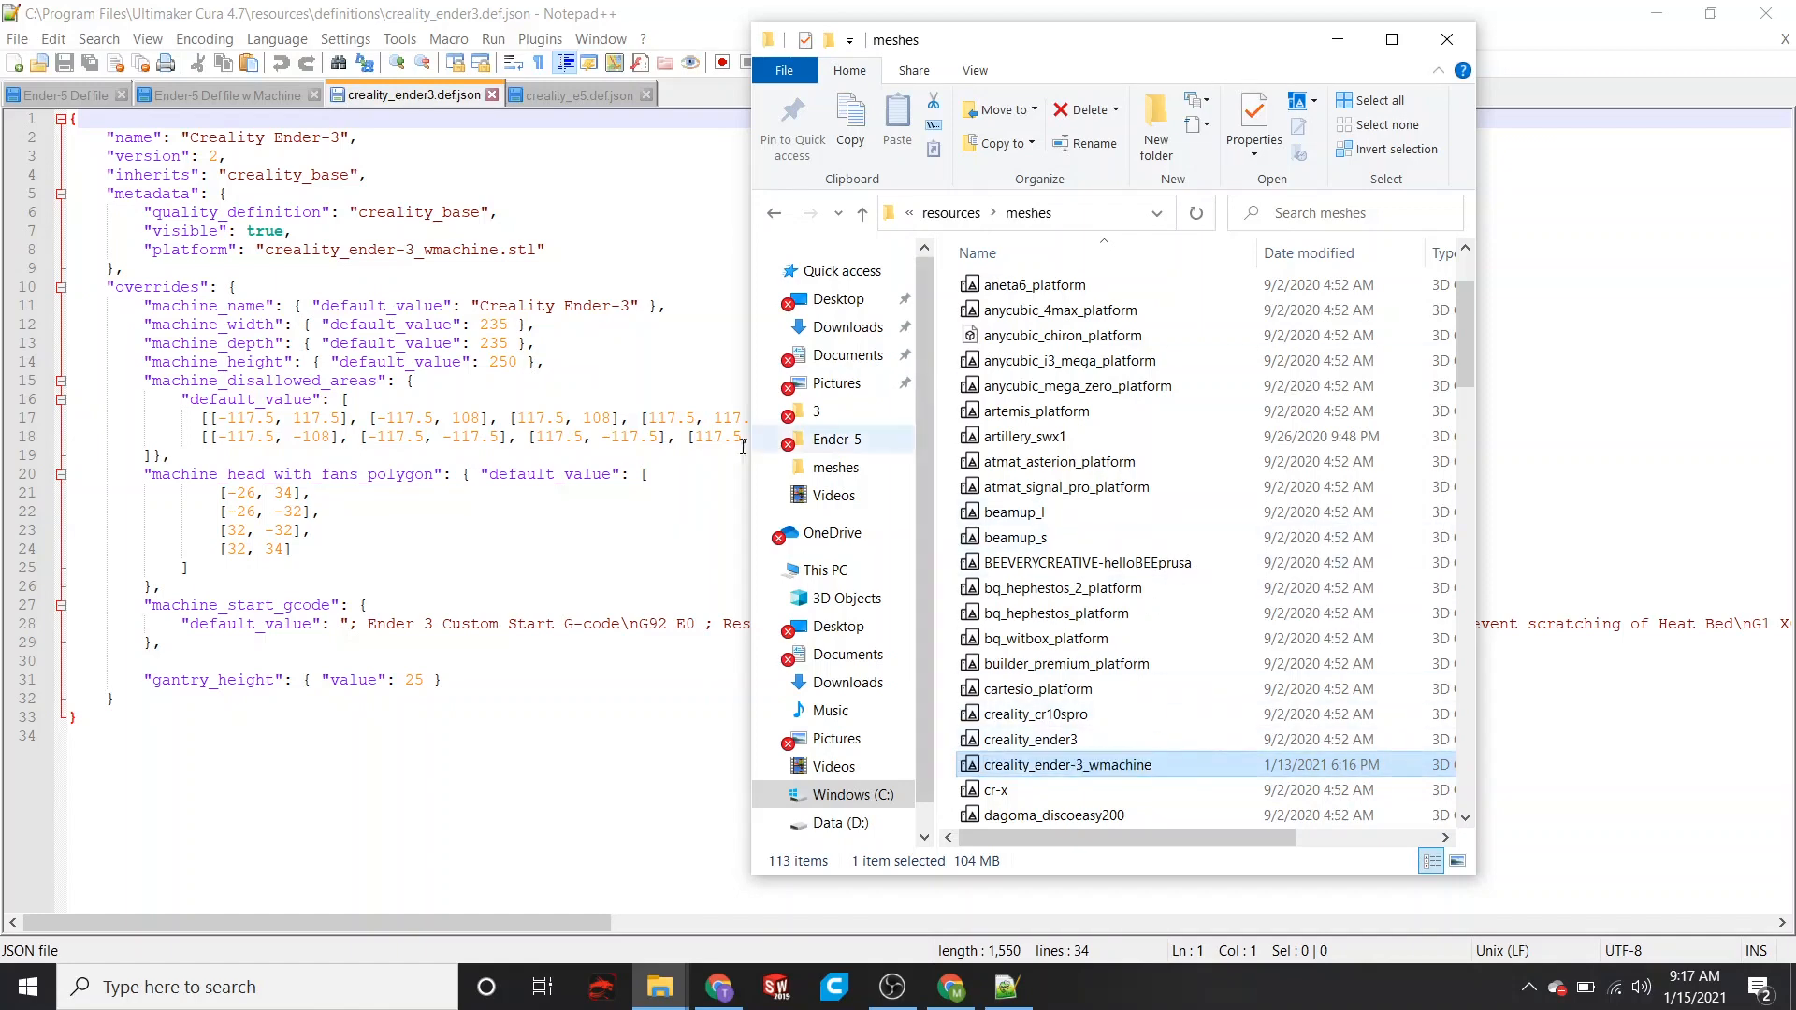
{"action": "left_click", "coordinate": [288, 243]}
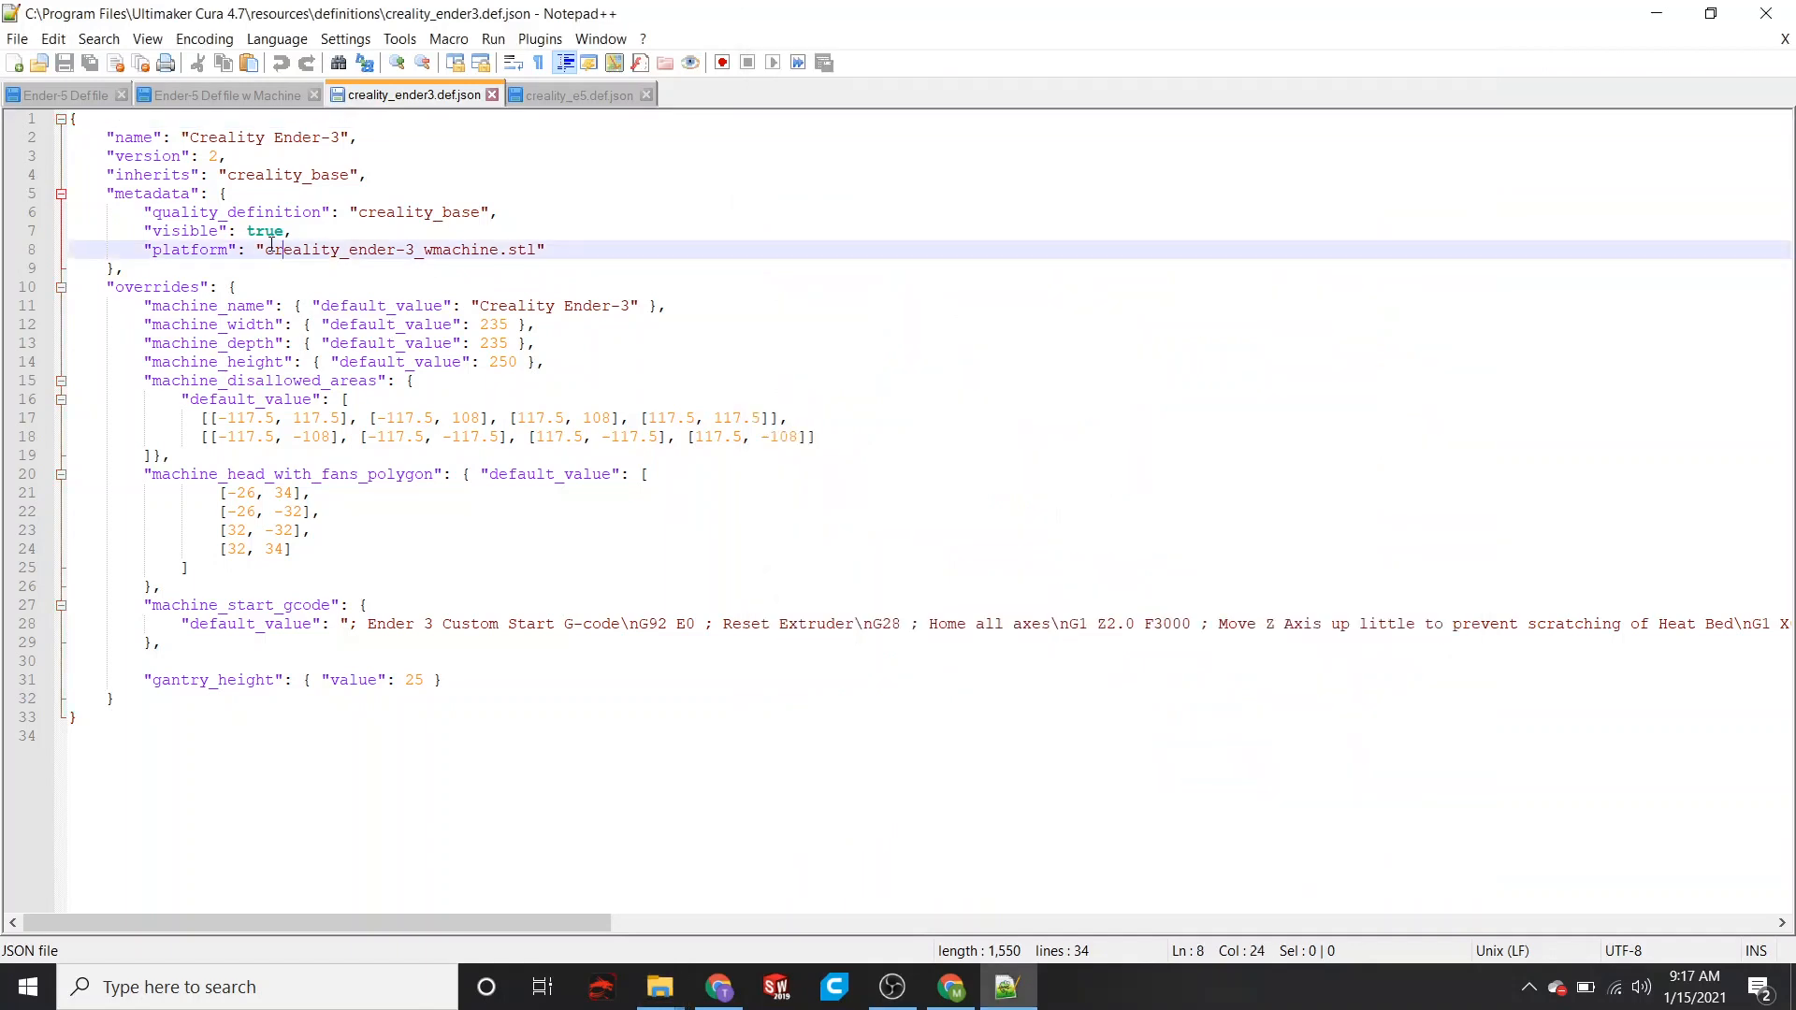
{"action": "left_click_drag", "start_coordinate": [265, 250], "coordinate": [499, 247]}
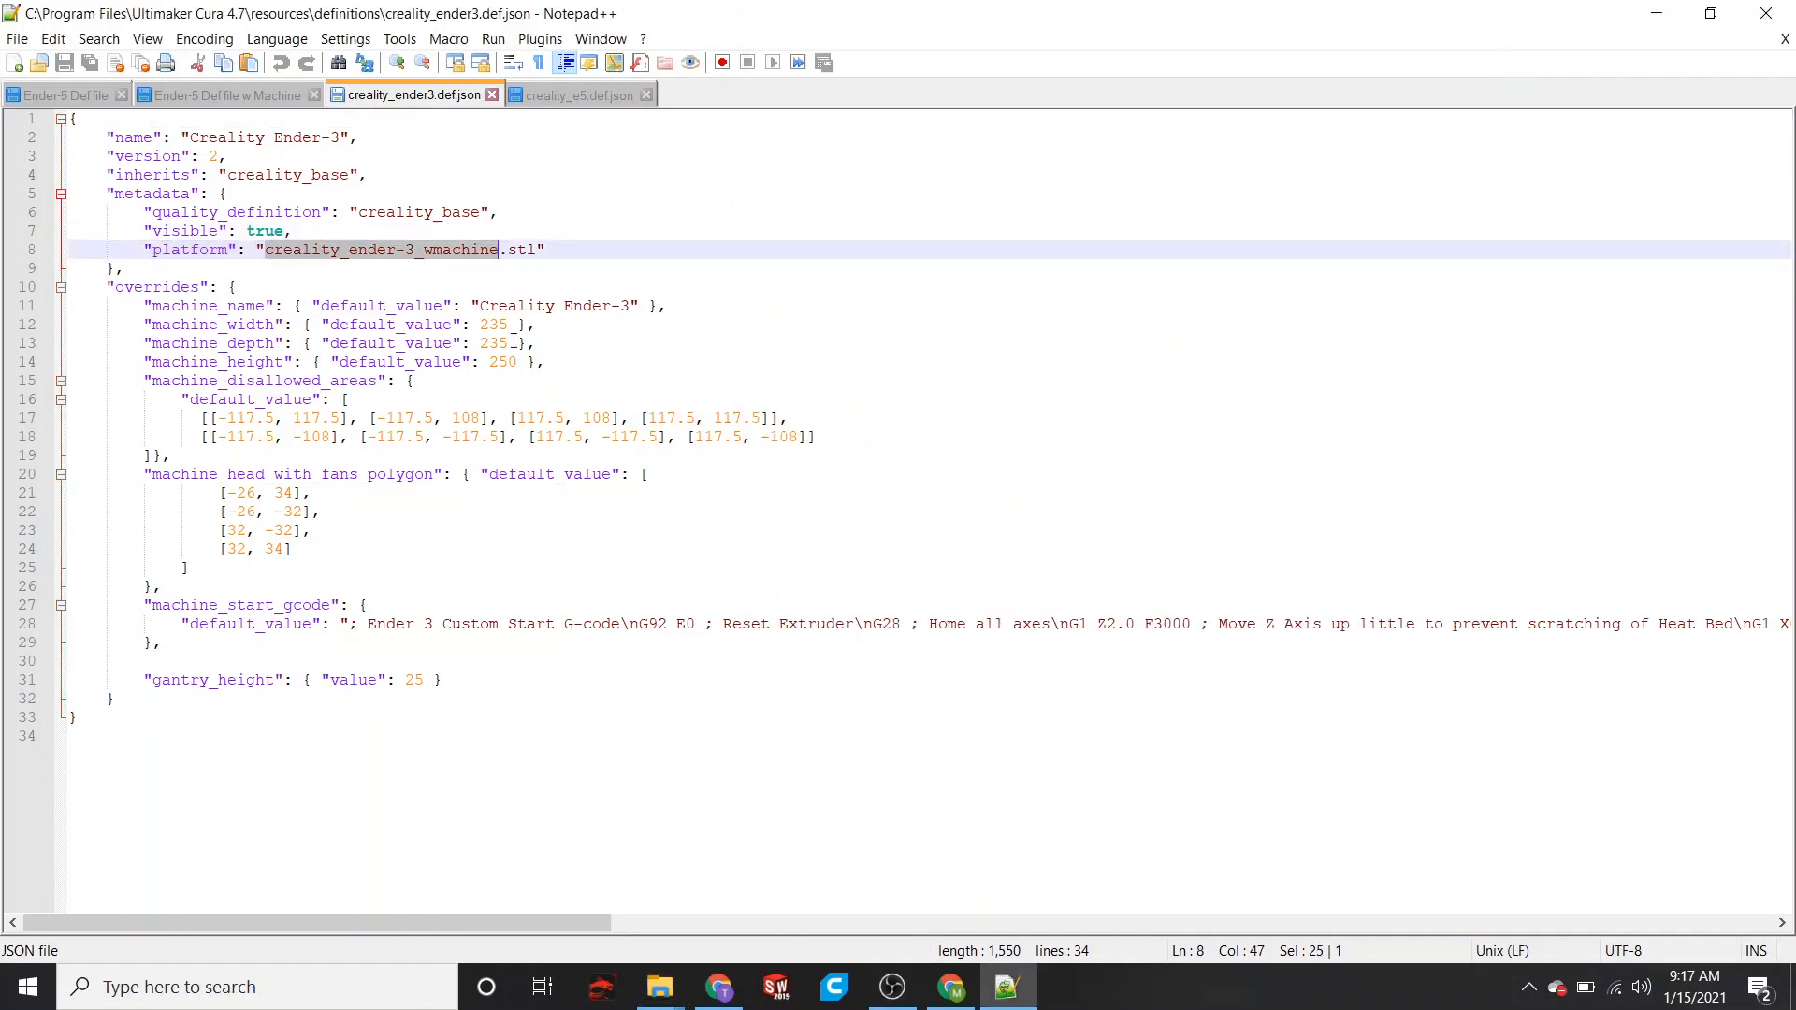
{"action": "left_click", "coordinate": [518, 289]}
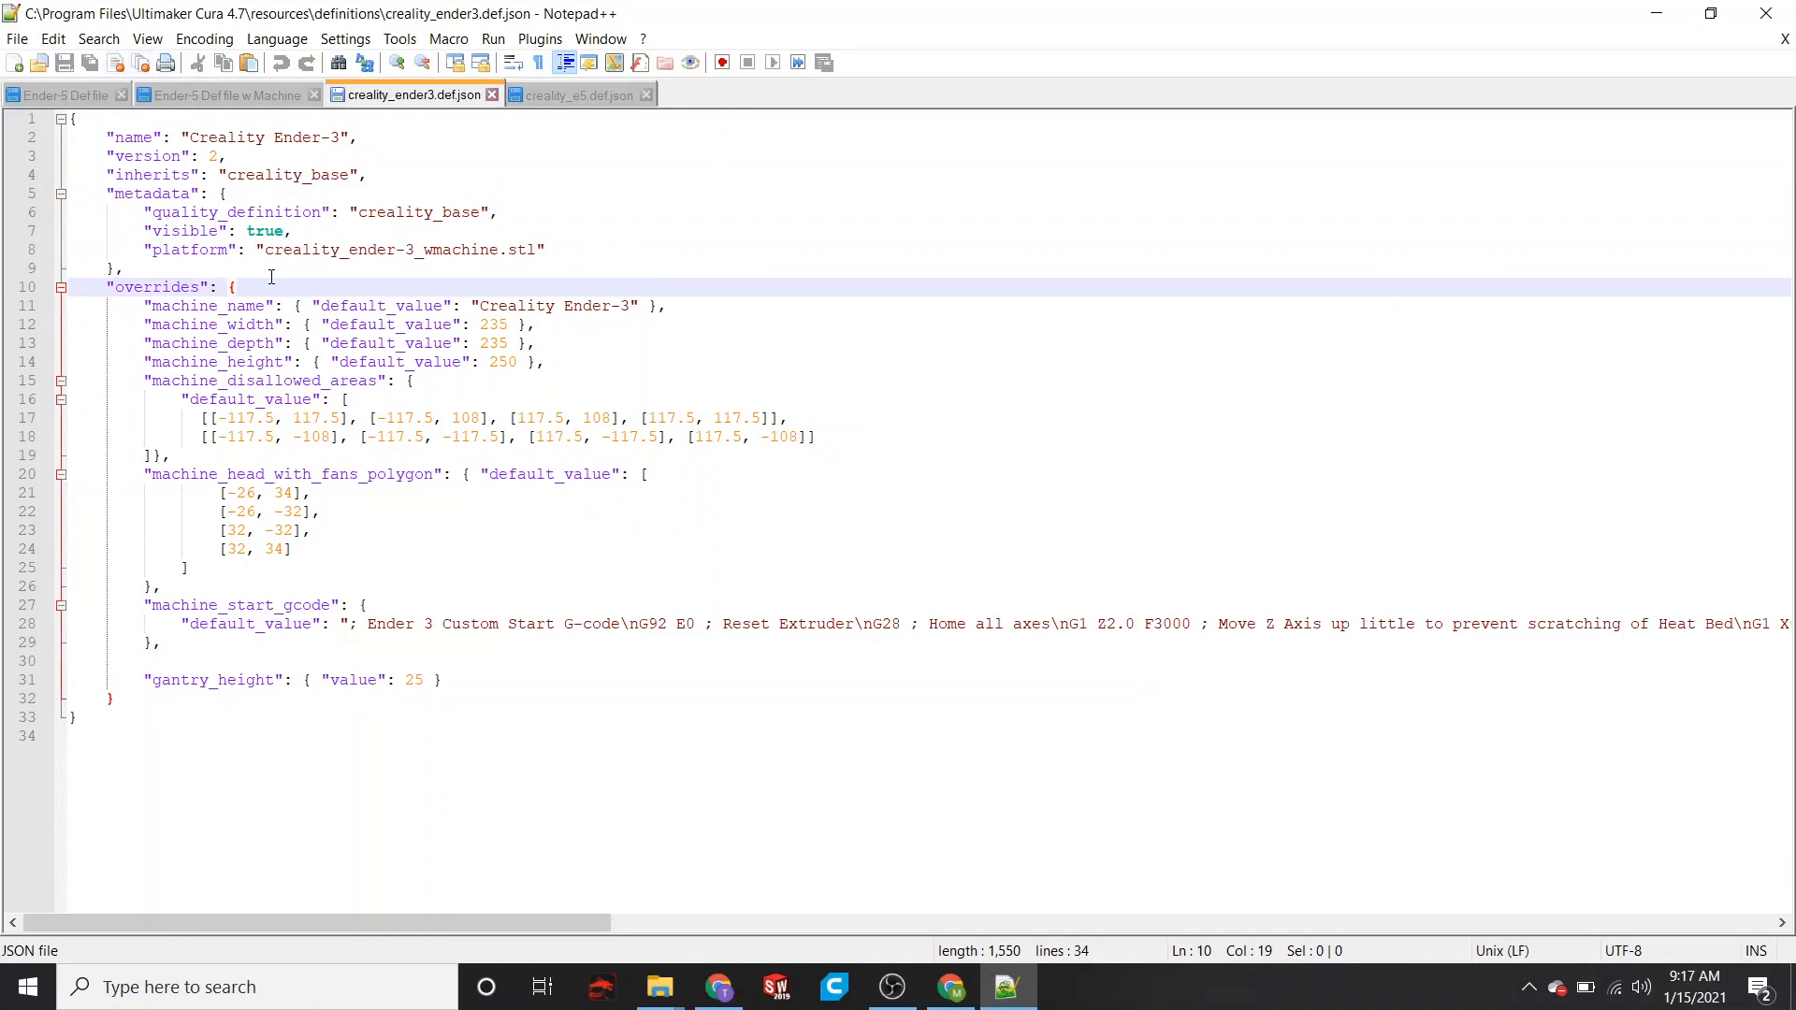
- Replace the entire contents of creality_e5.def.json with the code copied from the Ender-5 Def file w Machine document
{"action": "left_click", "coordinate": [571, 95]}
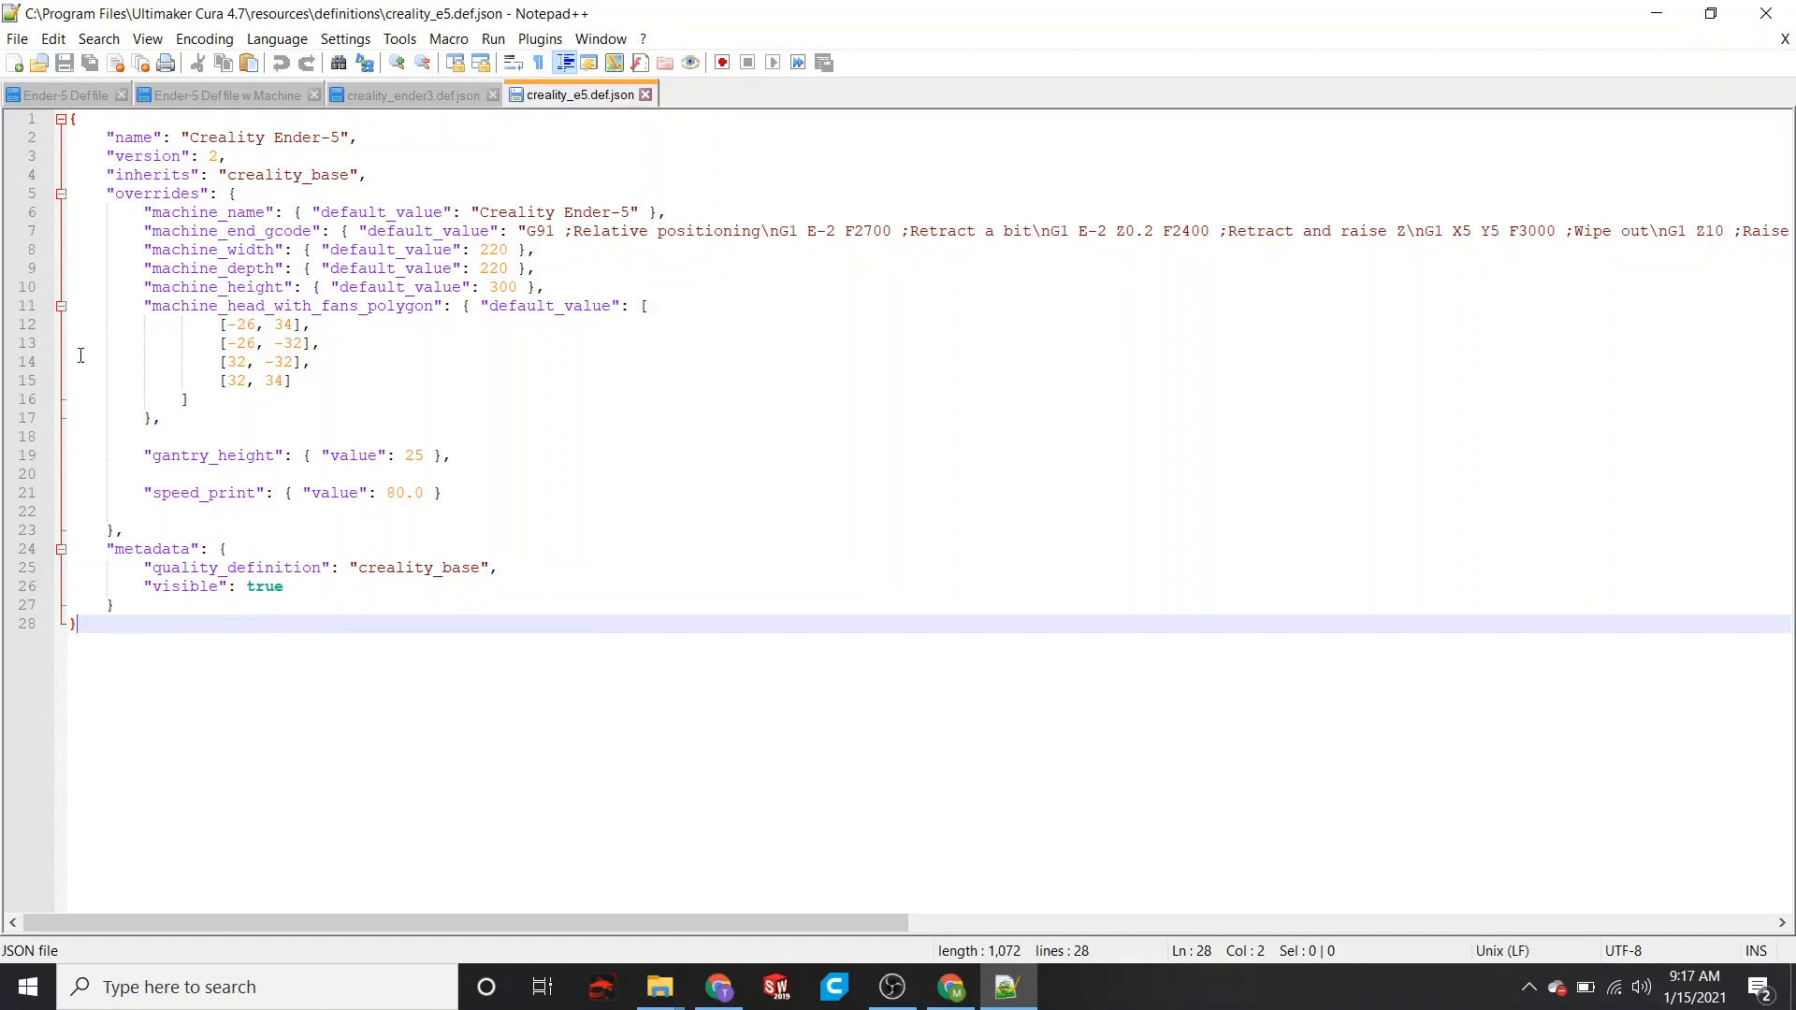
{"action": "left_click", "coordinate": [281, 94]}
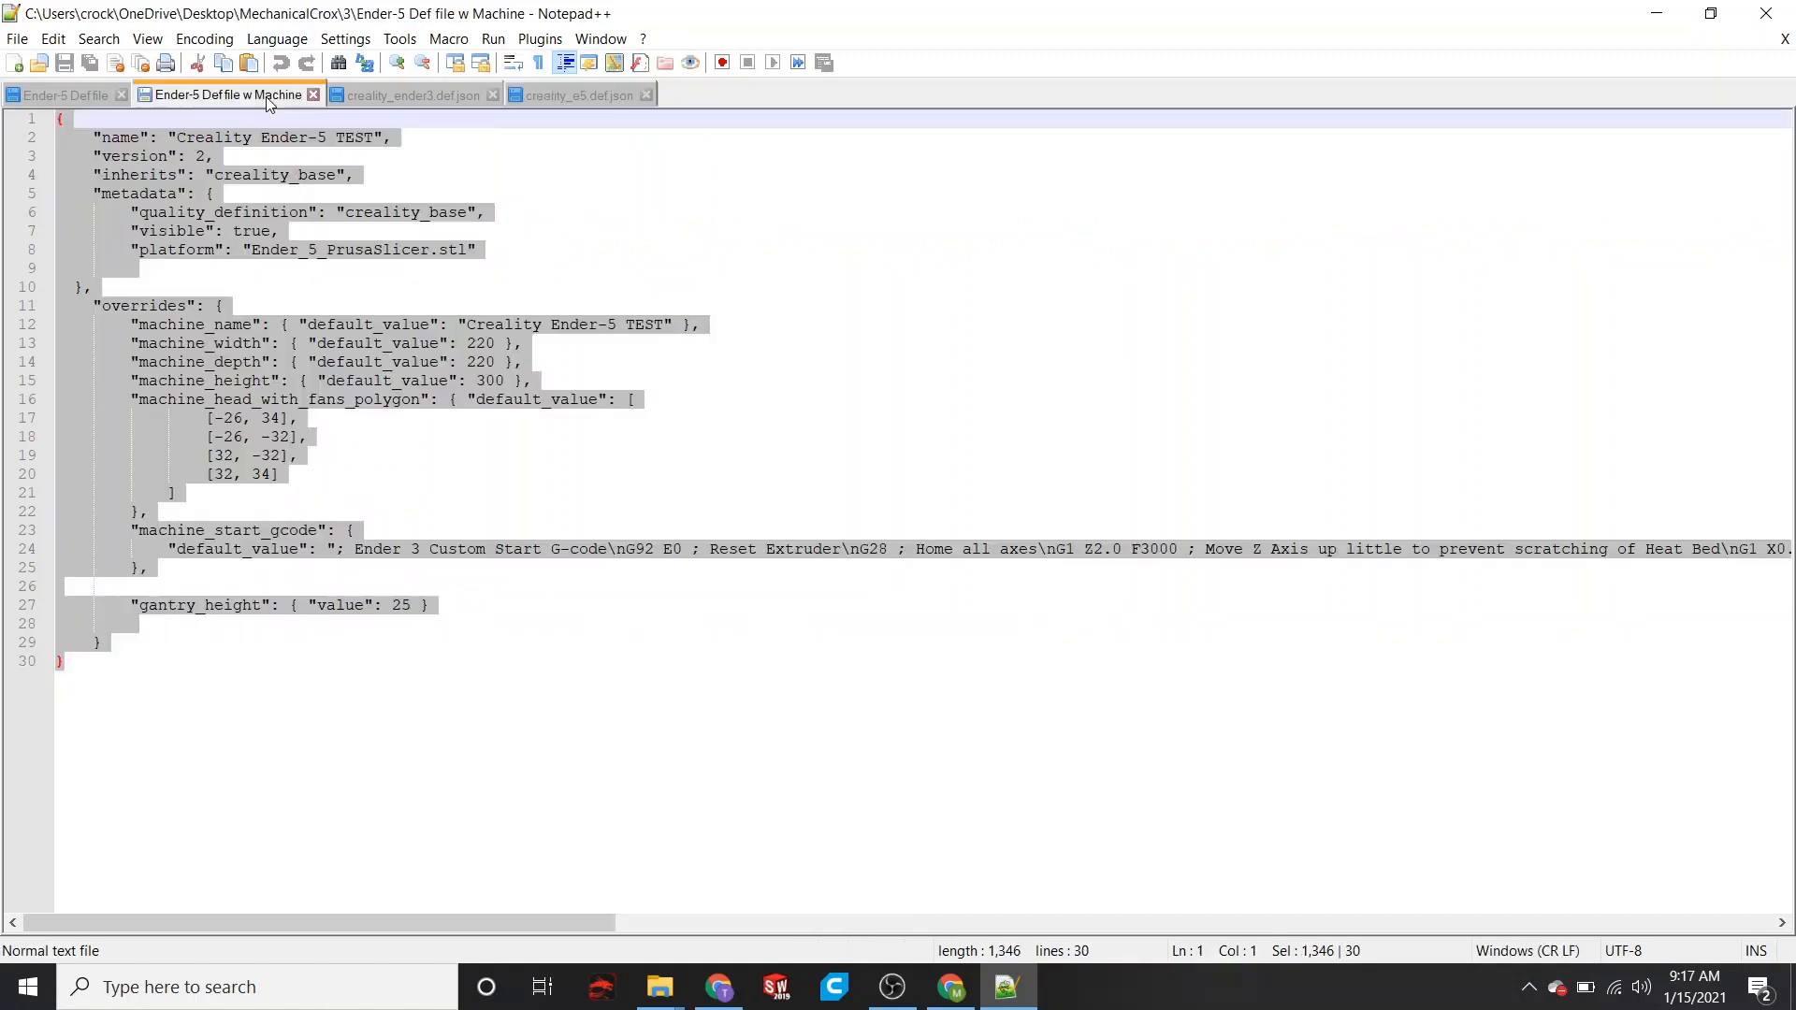
{"action": "left_click", "coordinate": [157, 683]}
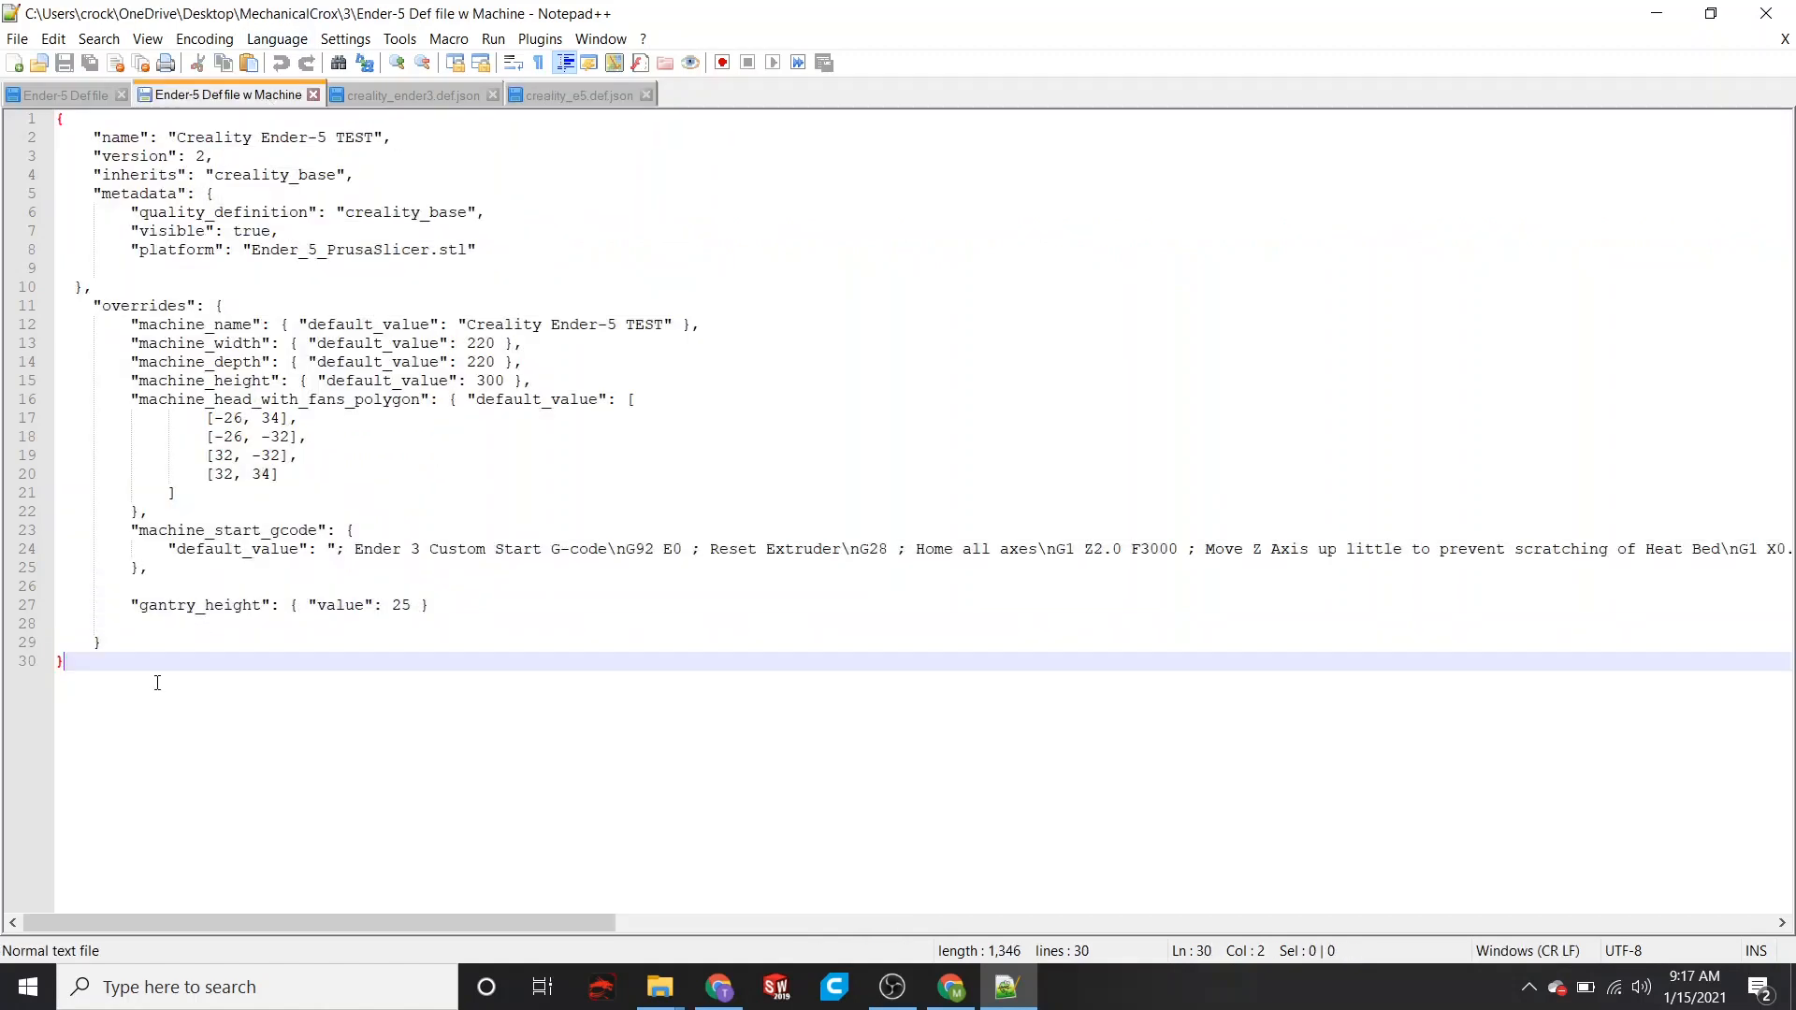
{"action": "left_click_drag", "start_coordinate": [91, 657], "coordinate": [46, 115]}
{"action": "key", "text": "ctrl+c"}
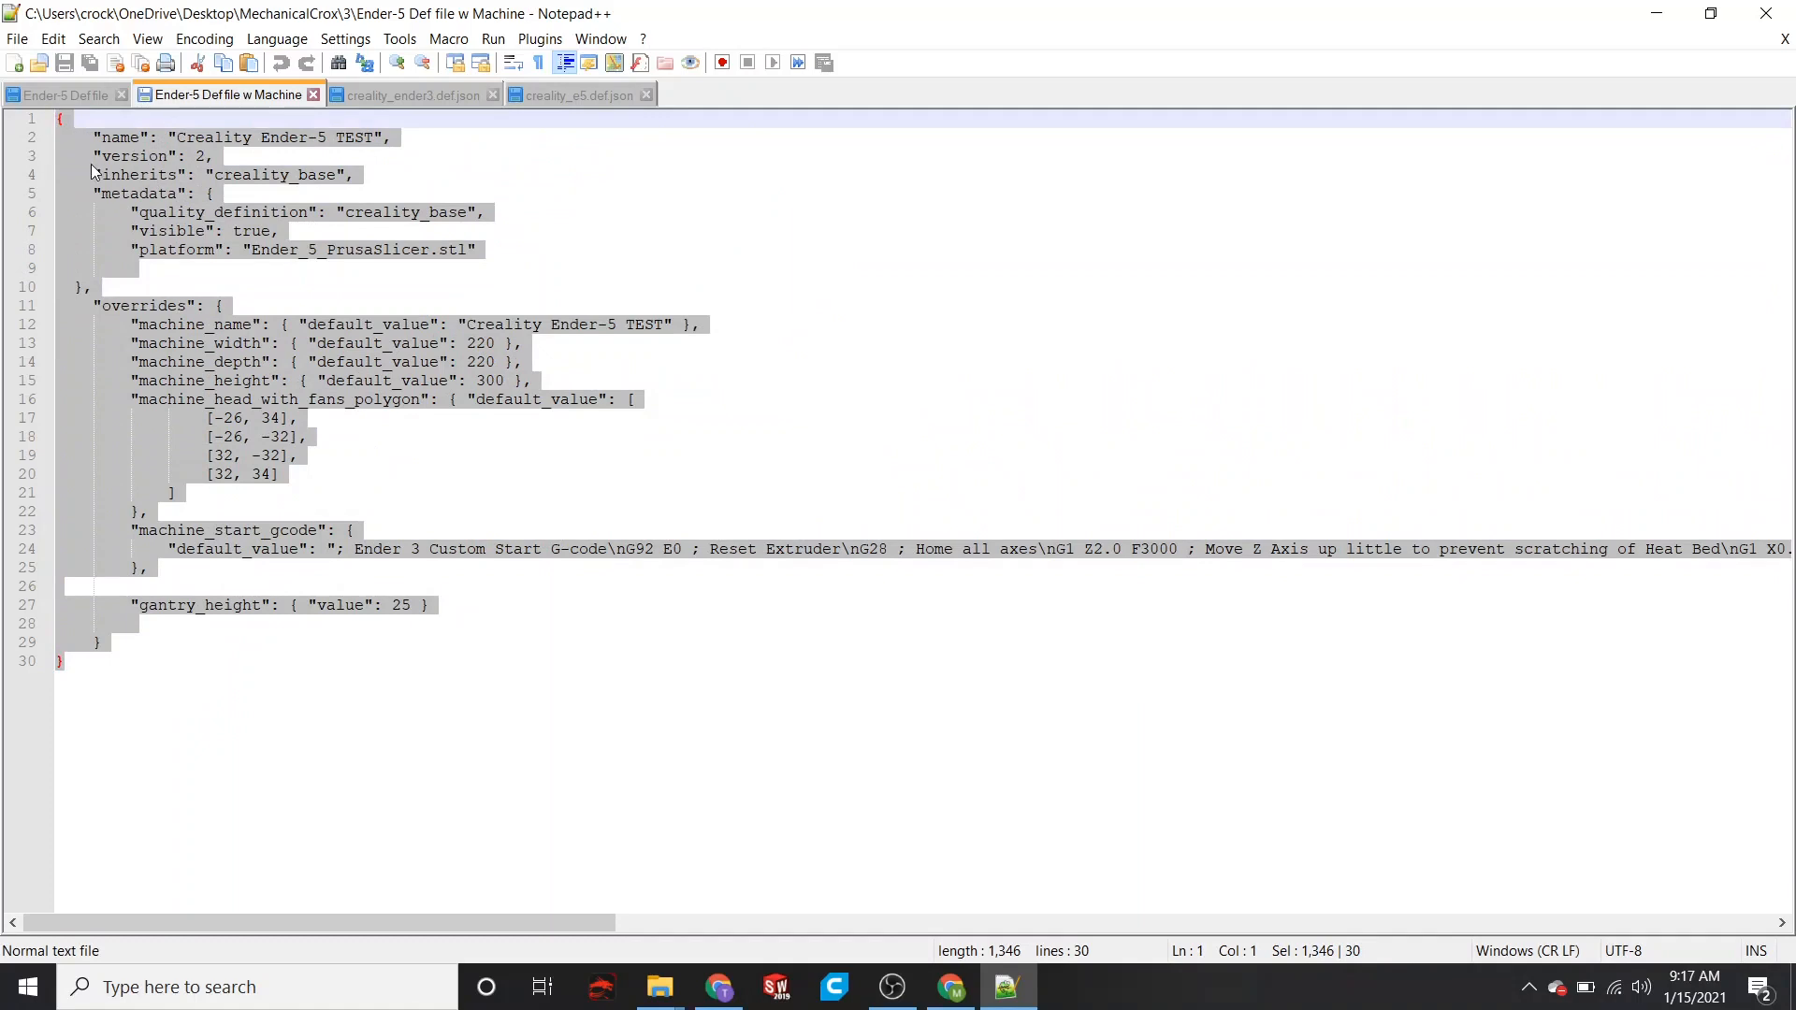
{"action": "left_click", "coordinate": [561, 90]}
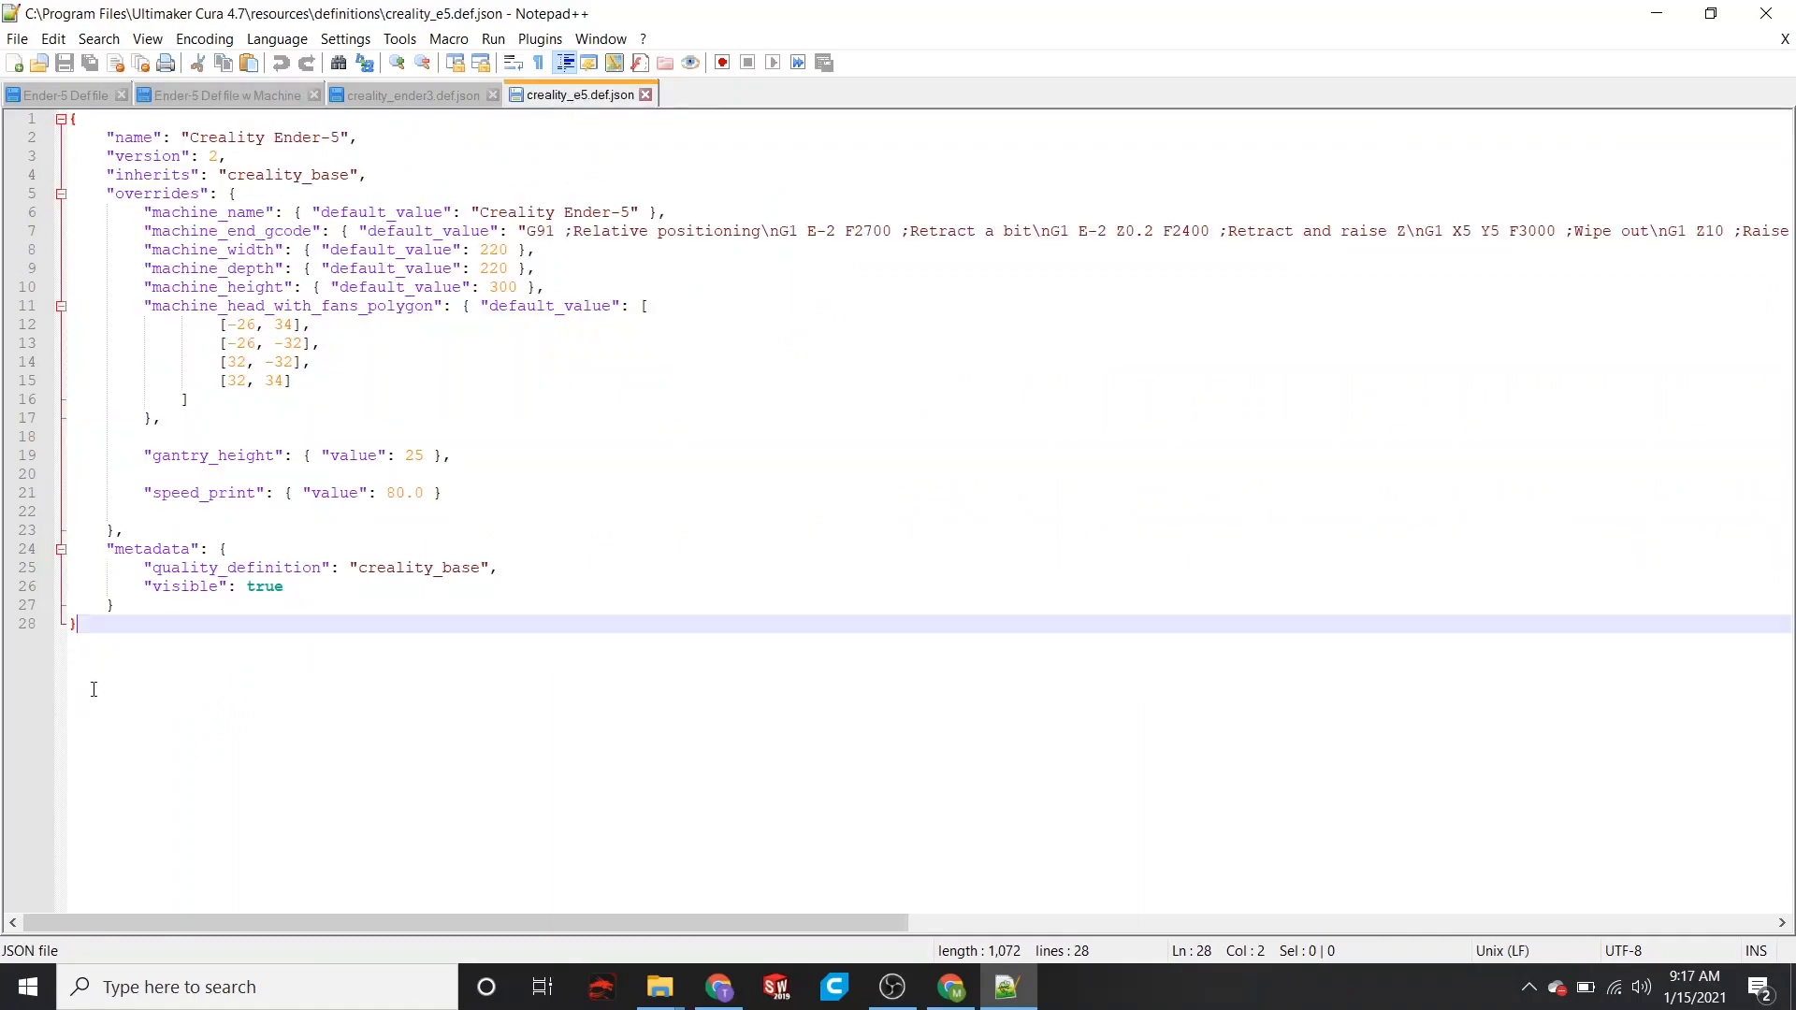
{"action": "left_click_drag", "start_coordinate": [118, 636], "coordinate": [58, 124]}
{"action": "key", "text": "ctrl+v"}
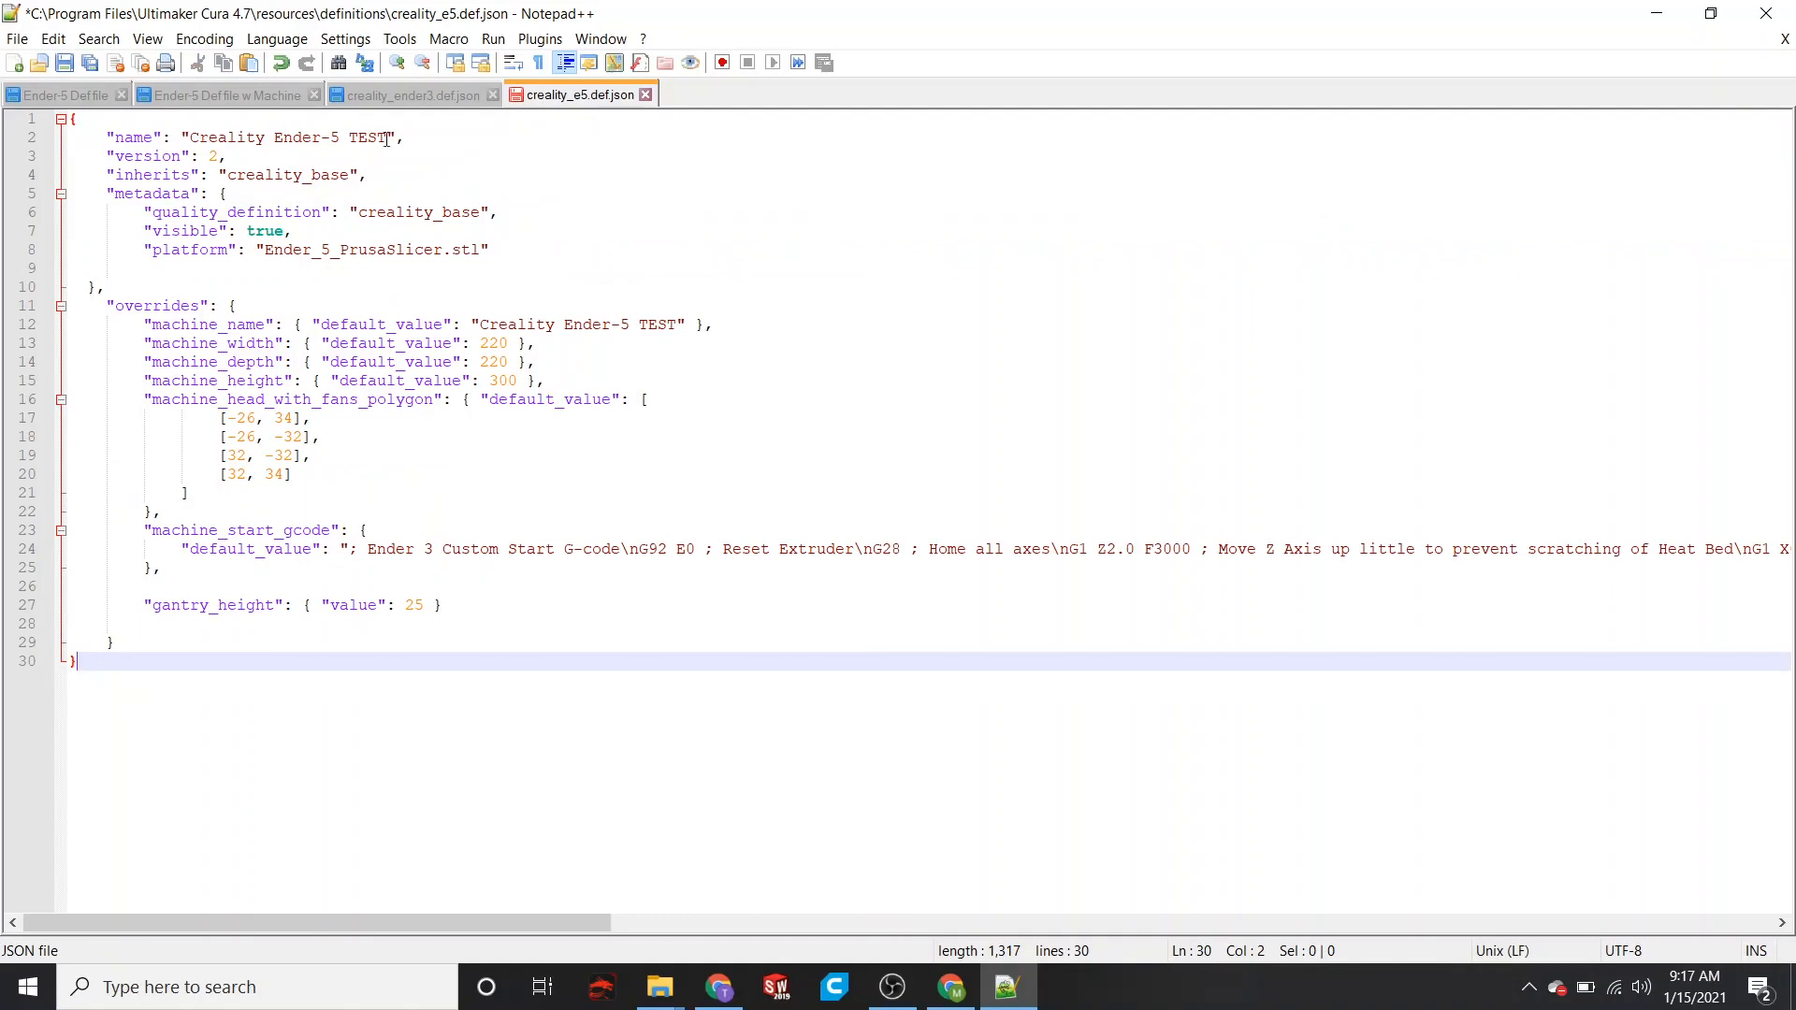
- Set both the name and the machine_name default value in creality_e5.def.json to Creality E5
{"action": "left_click_drag", "start_coordinate": [385, 137], "coordinate": [283, 137]}
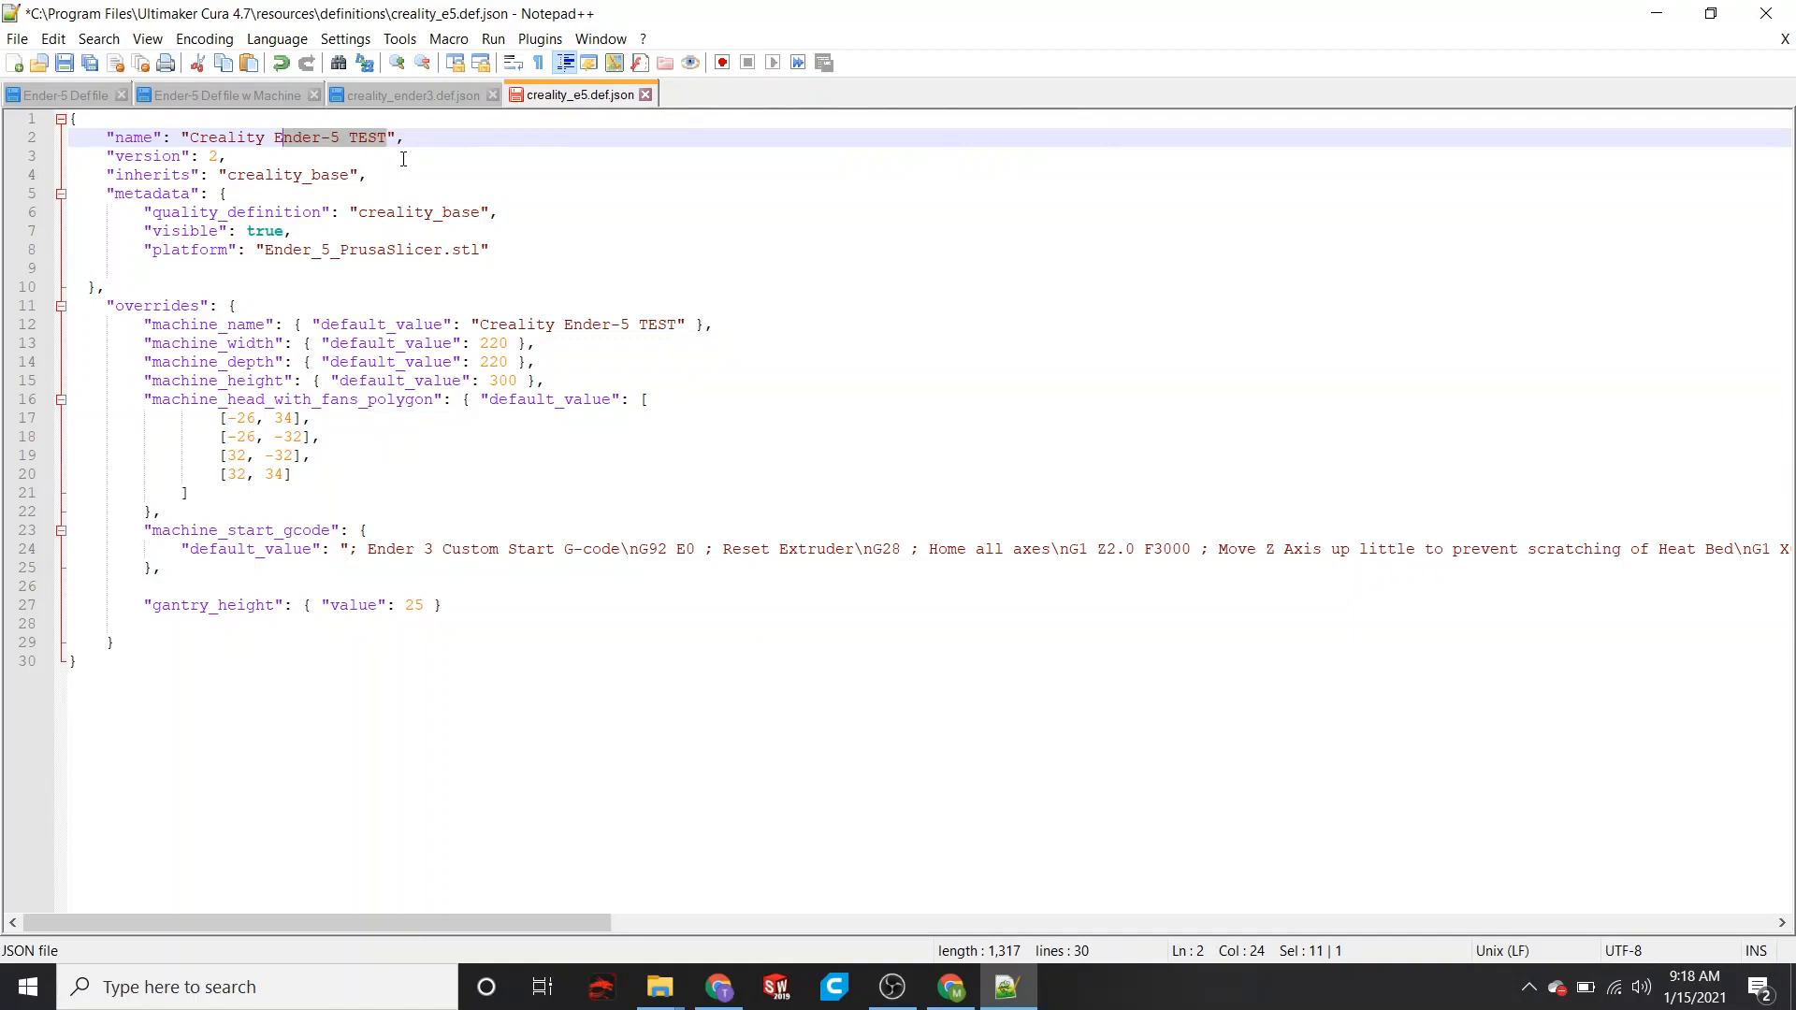
{"action": "type", "text": "5"}
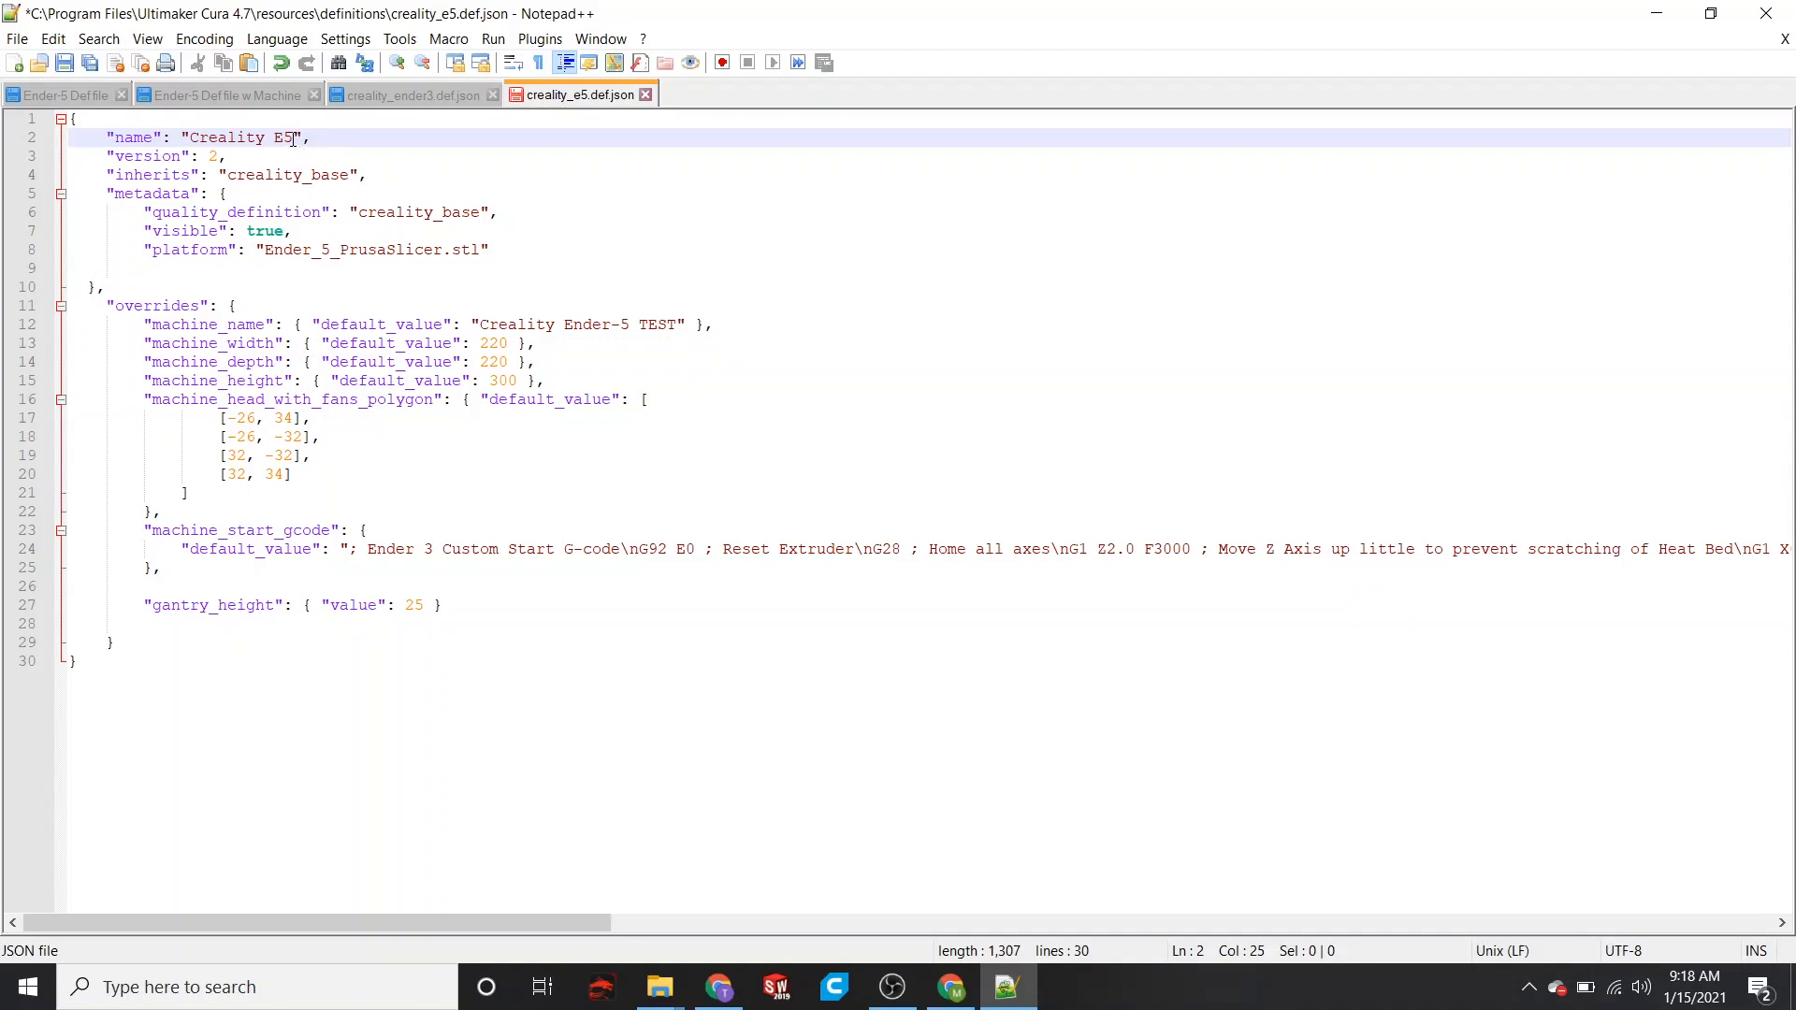
{"action": "left_click_drag", "start_coordinate": [293, 138], "coordinate": [191, 137]}
{"action": "key", "text": "ctrl+c"}
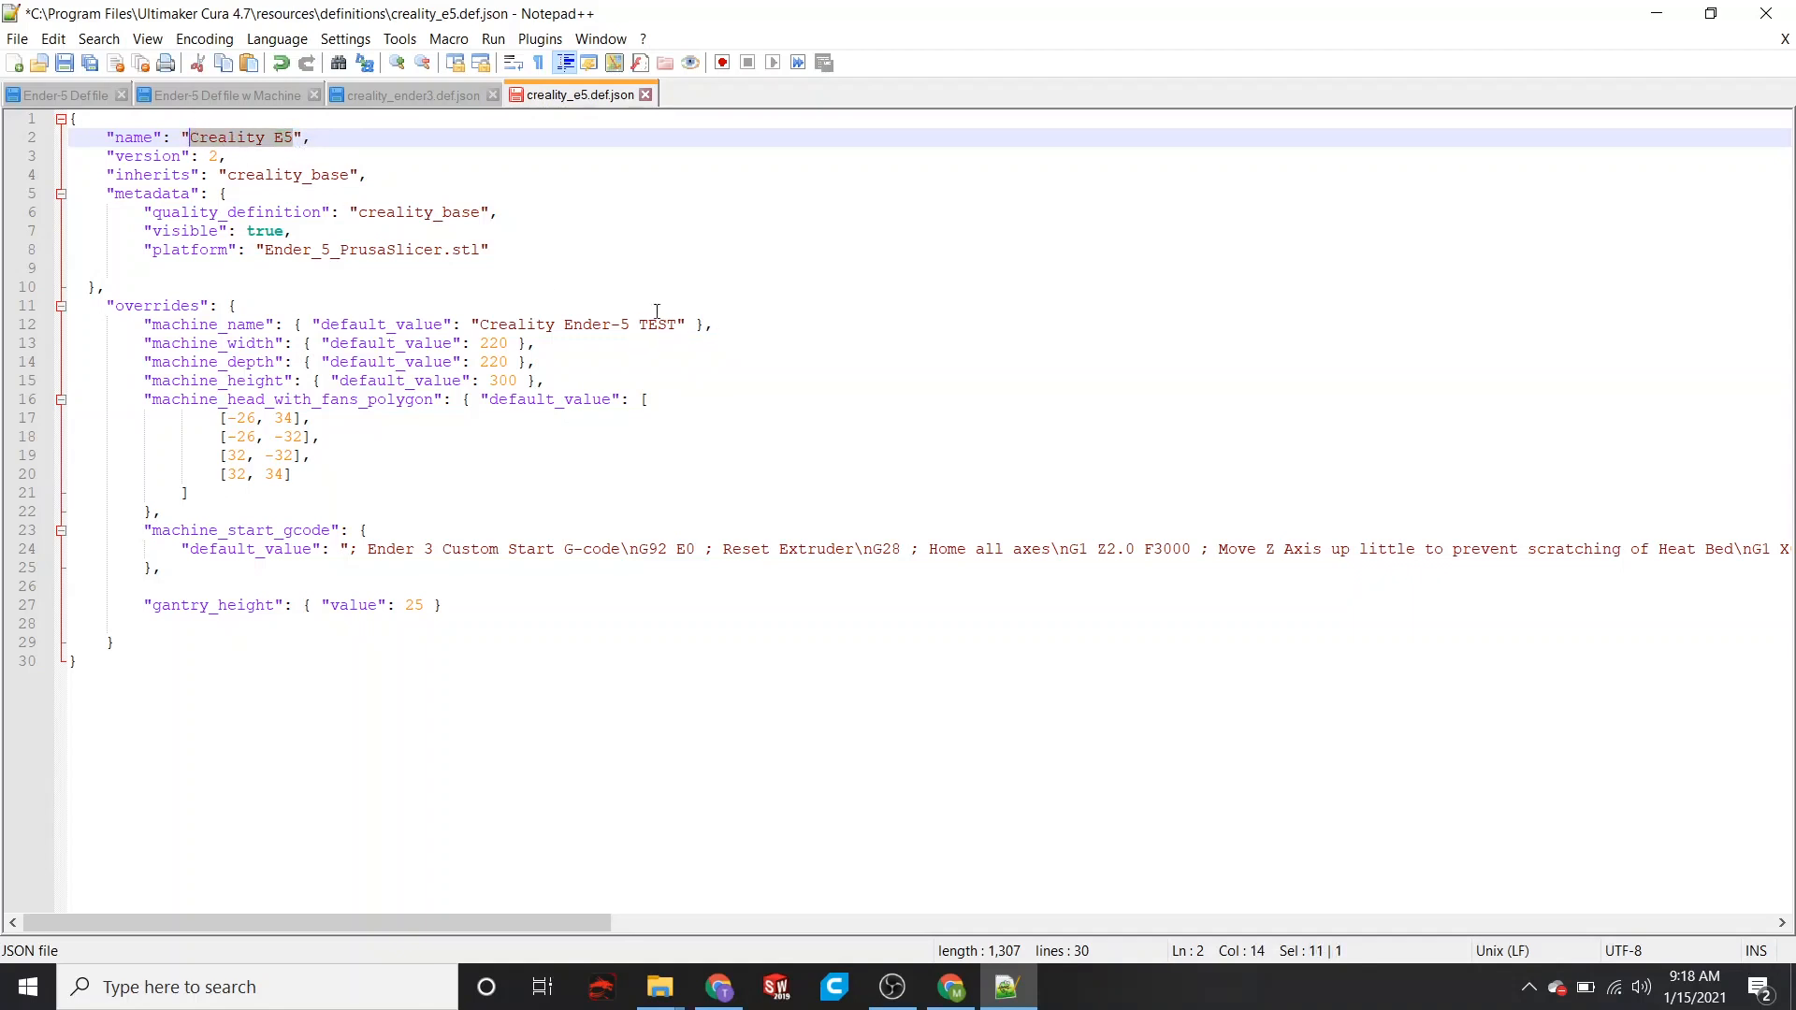
{"action": "left_click_drag", "start_coordinate": [678, 325], "coordinate": [483, 315]}
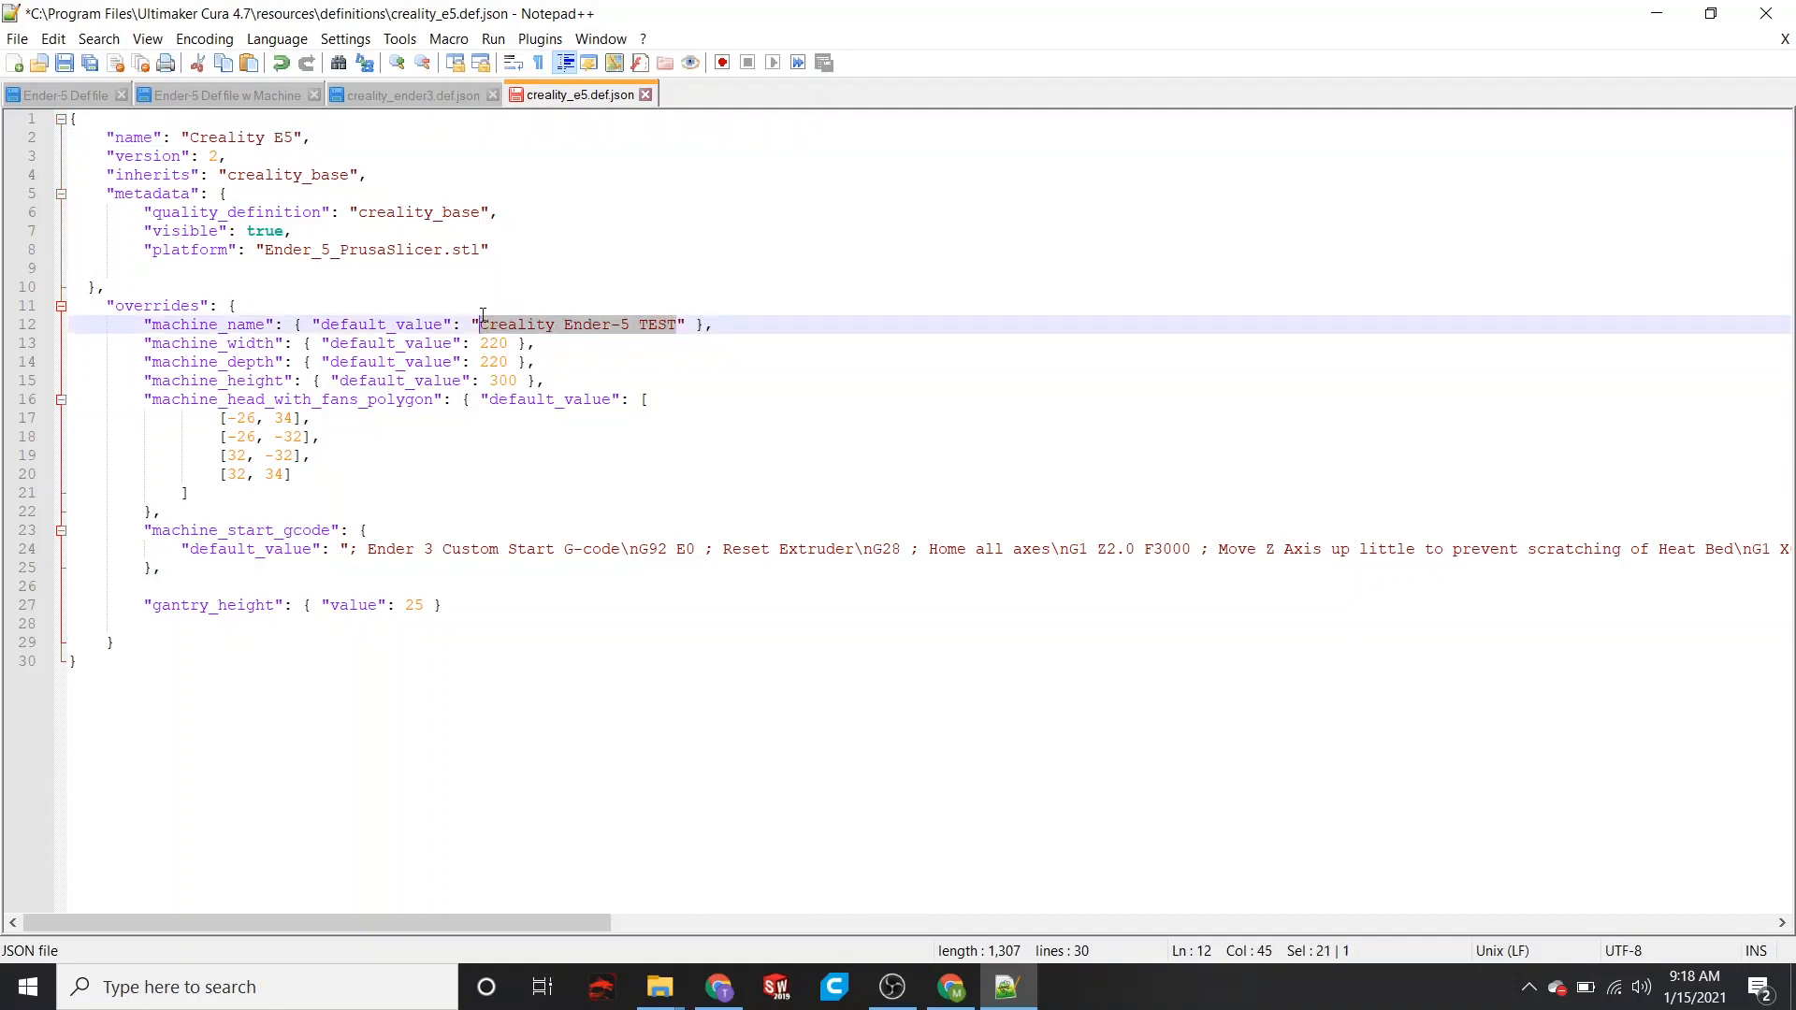
{"action": "key", "text": "ctrl+v"}
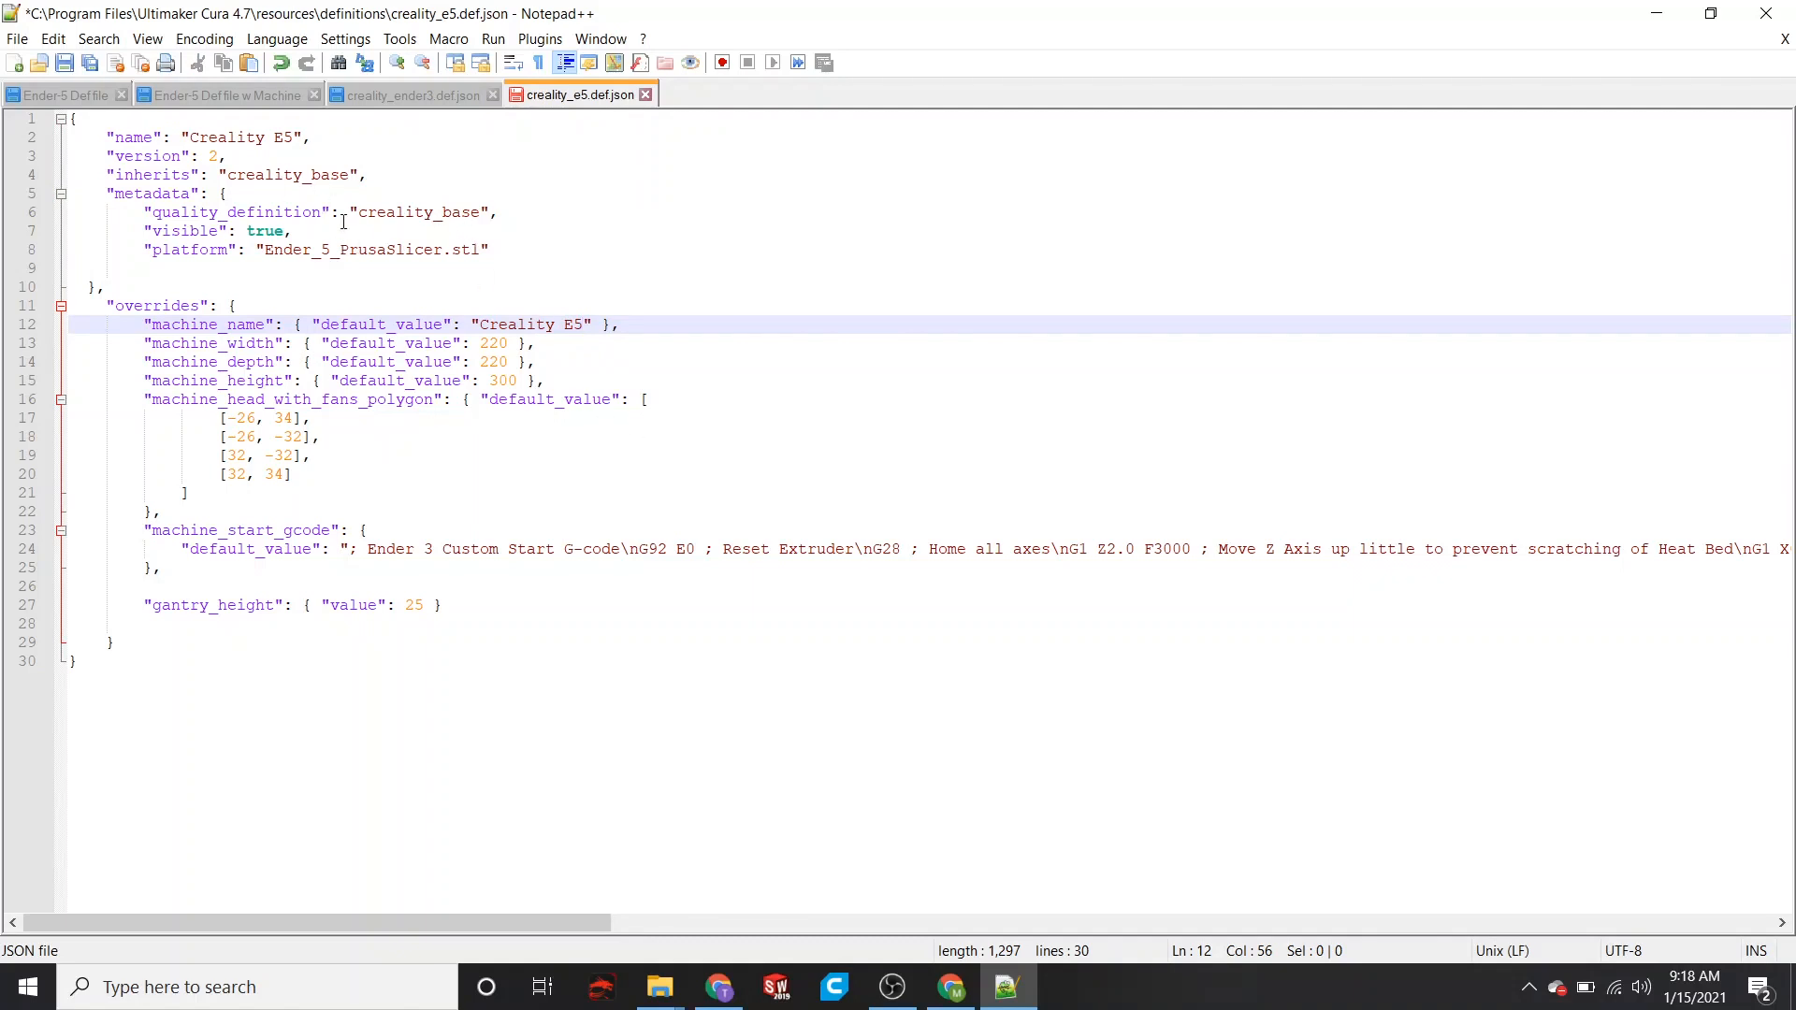
- Check the Ender_5_PrusaSlicer.stl platform entry against the mesh files in the meshes folder, and minimize the folder window
{"action": "left_click", "coordinate": [272, 251]}
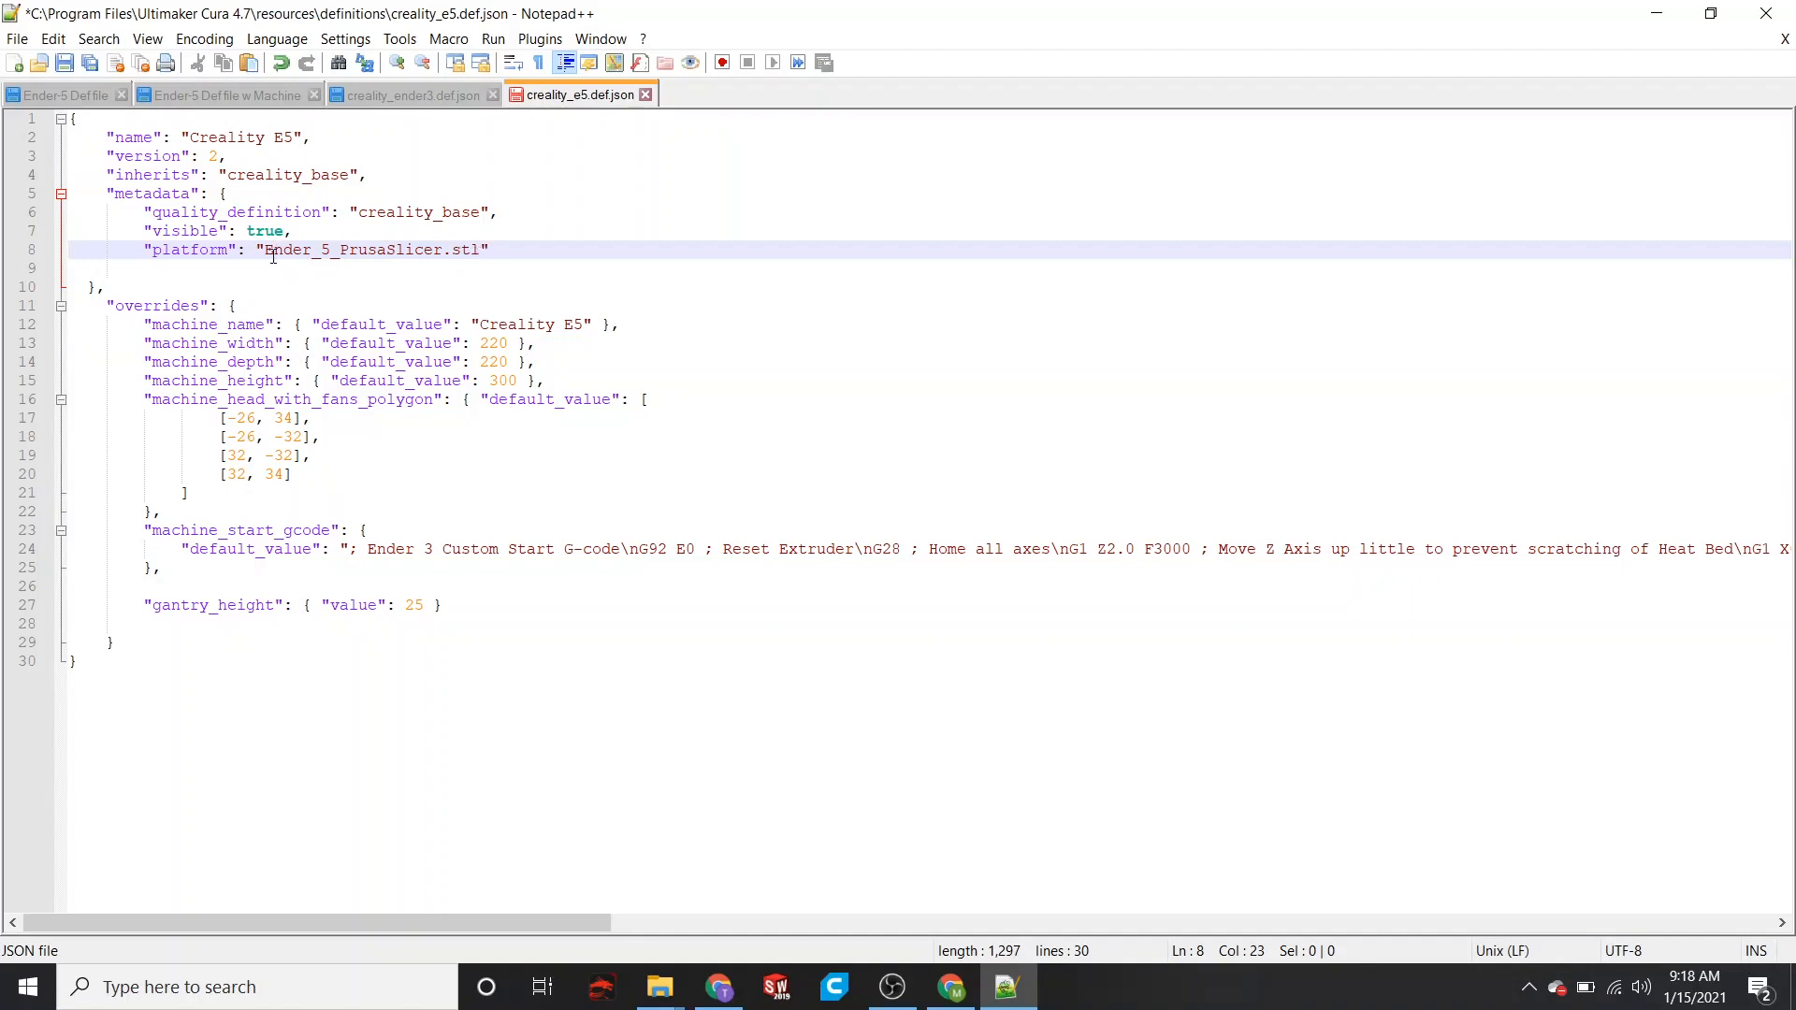
{"action": "left_click", "coordinate": [670, 1001]}
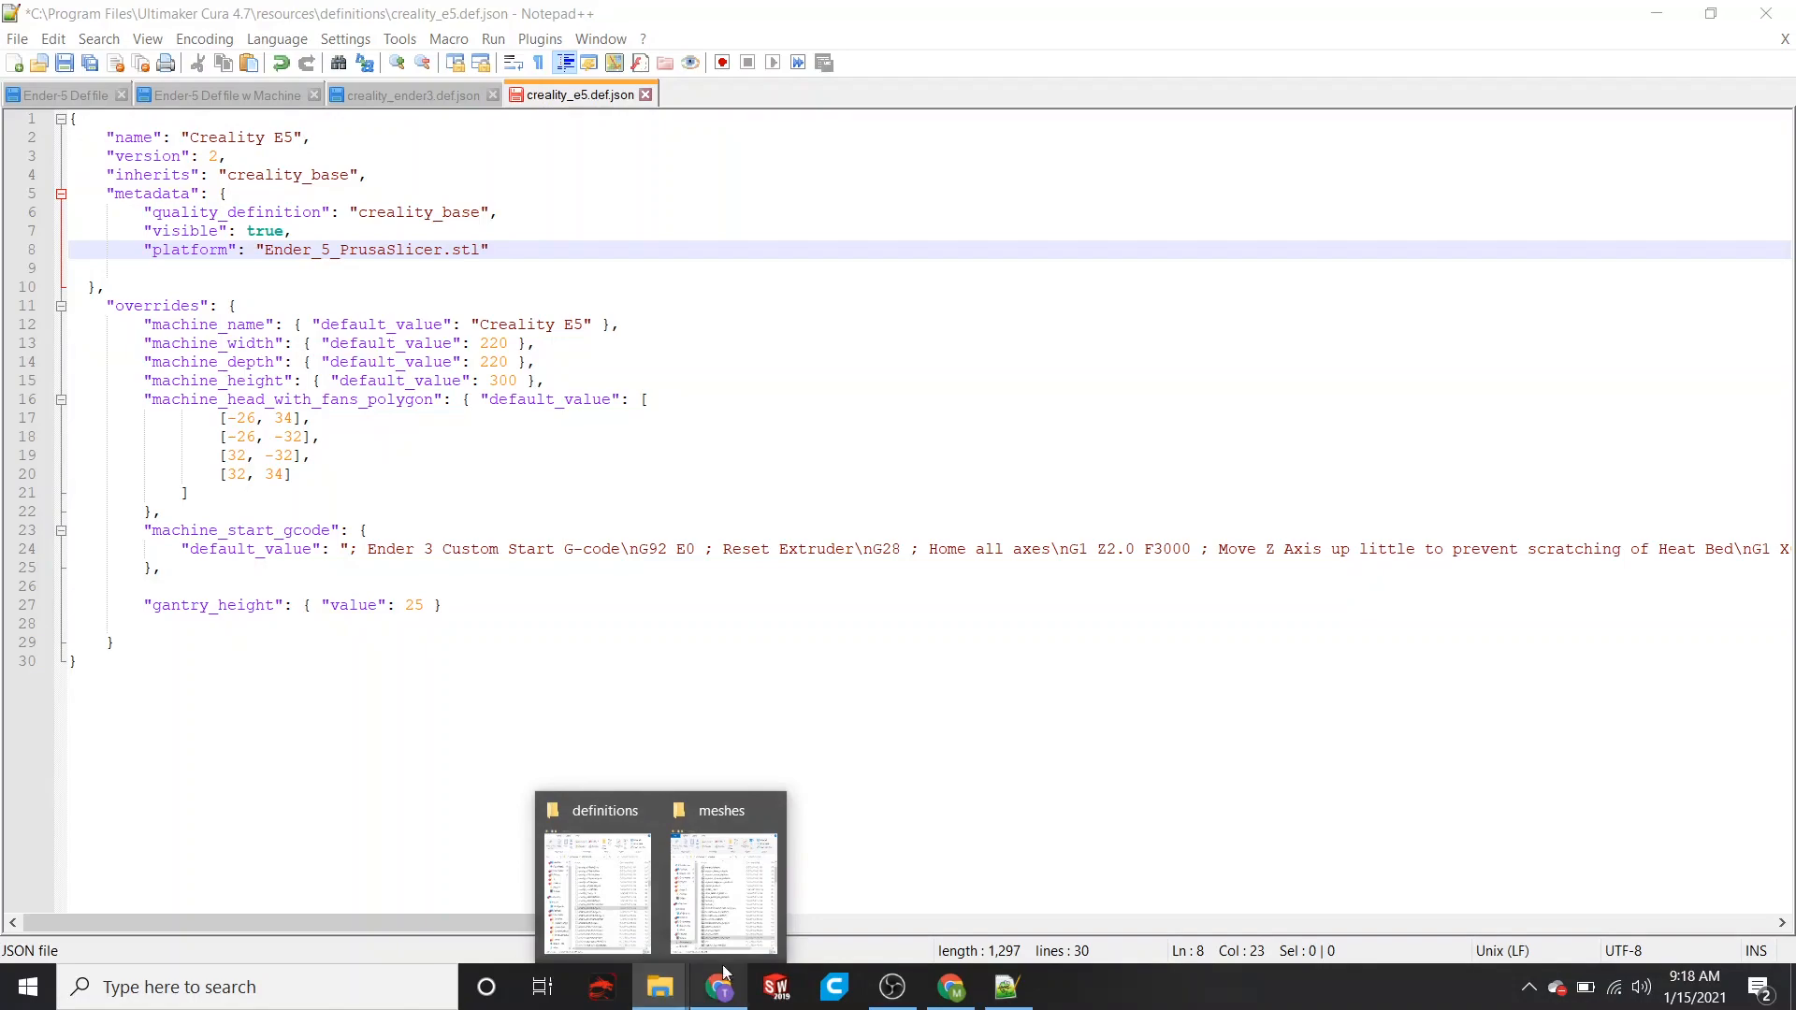
{"action": "mouse_move", "coordinate": [612, 887]}
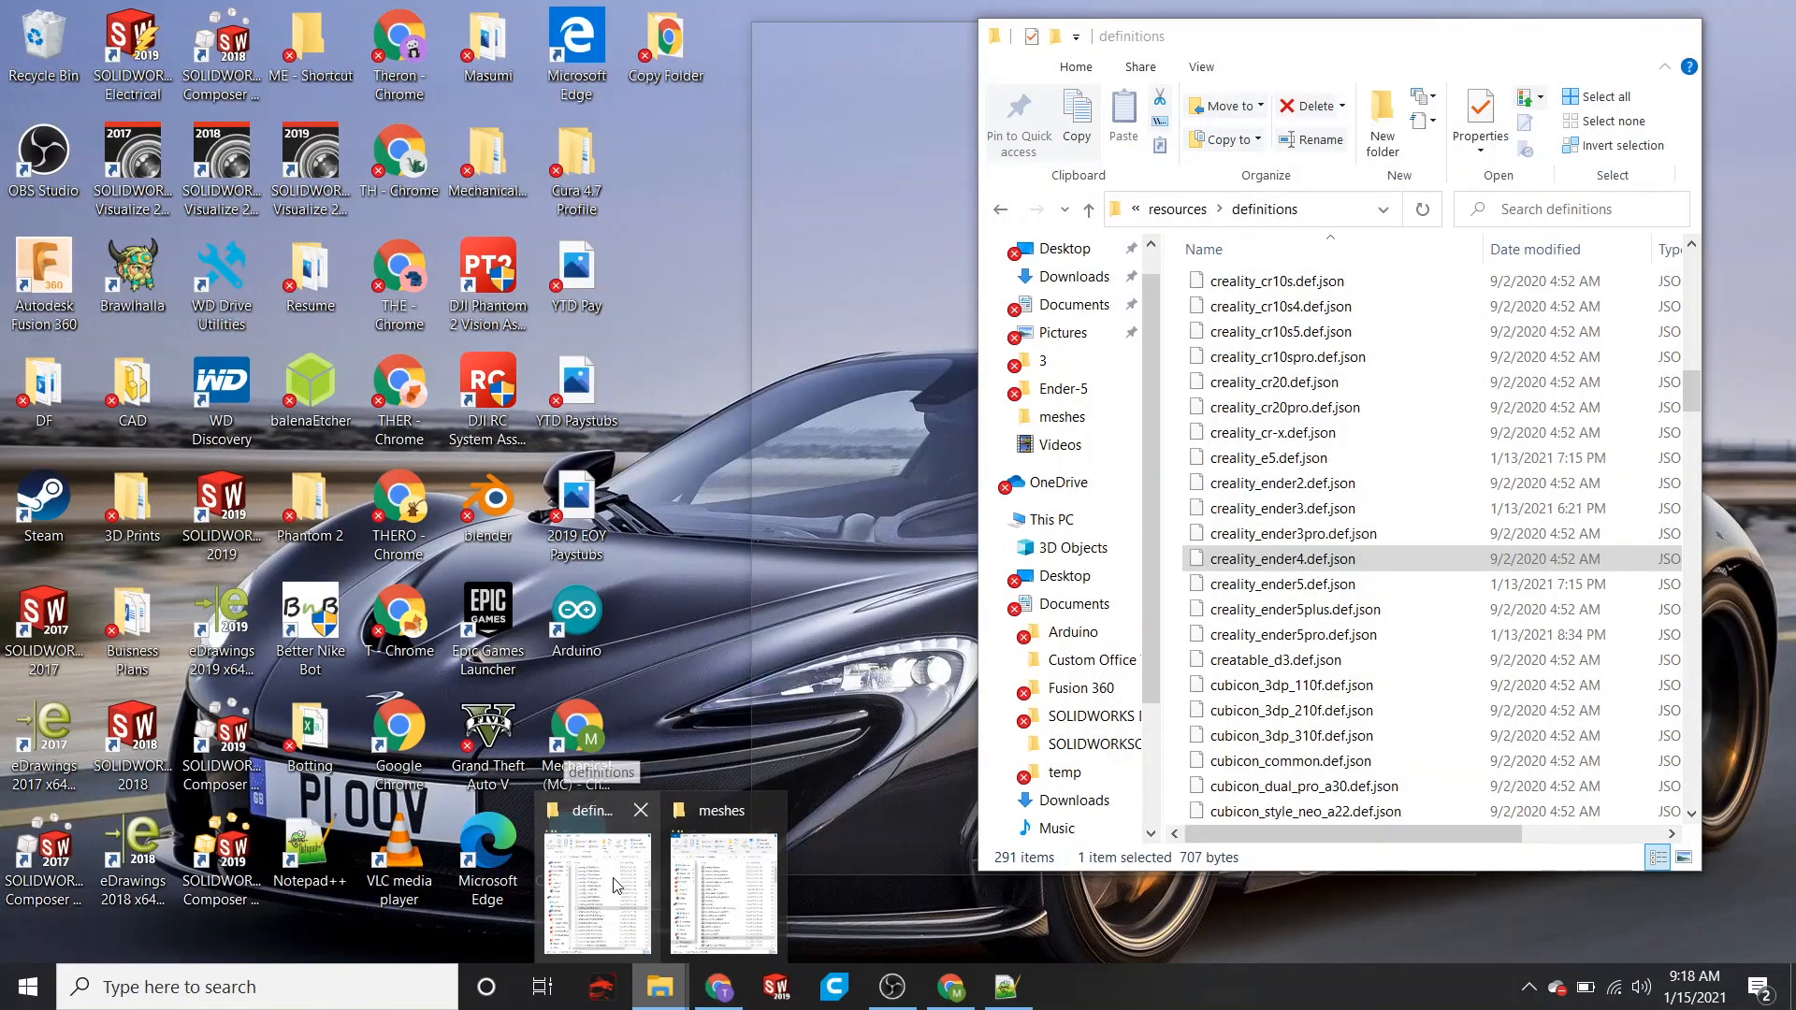
{"action": "mouse_move", "coordinate": [705, 879]}
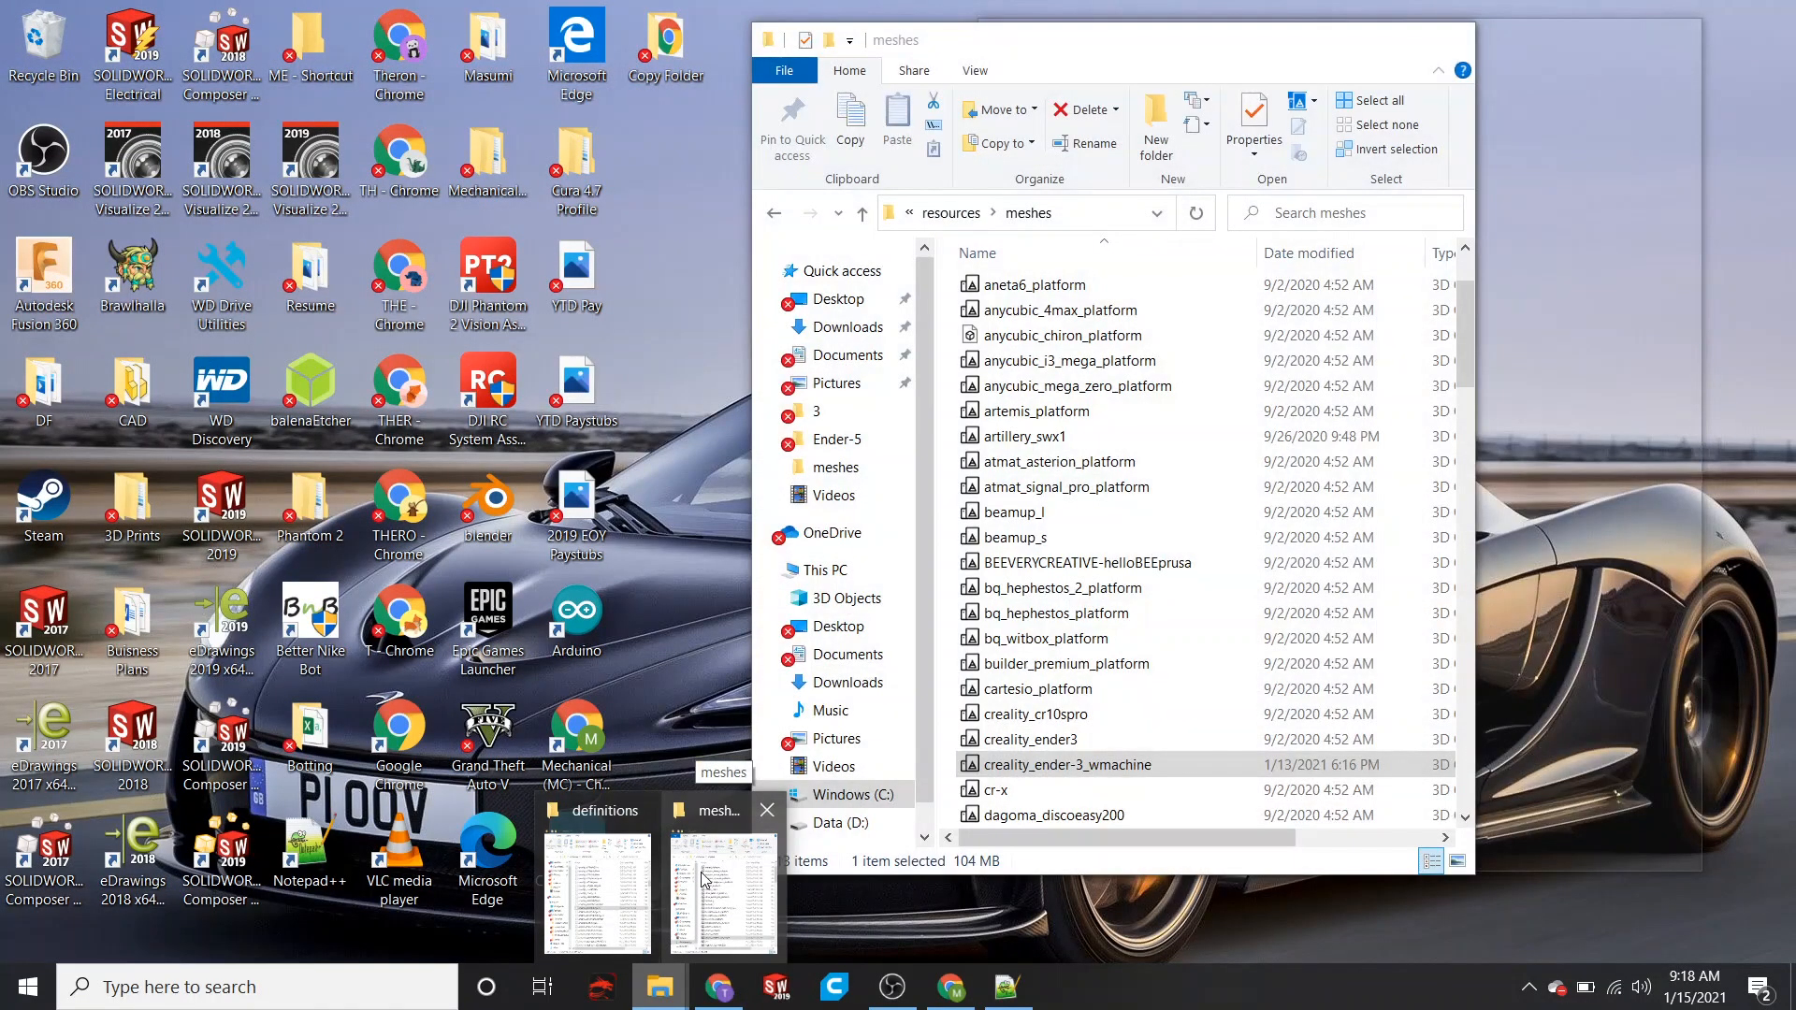
{"action": "left_click", "coordinate": [704, 879]}
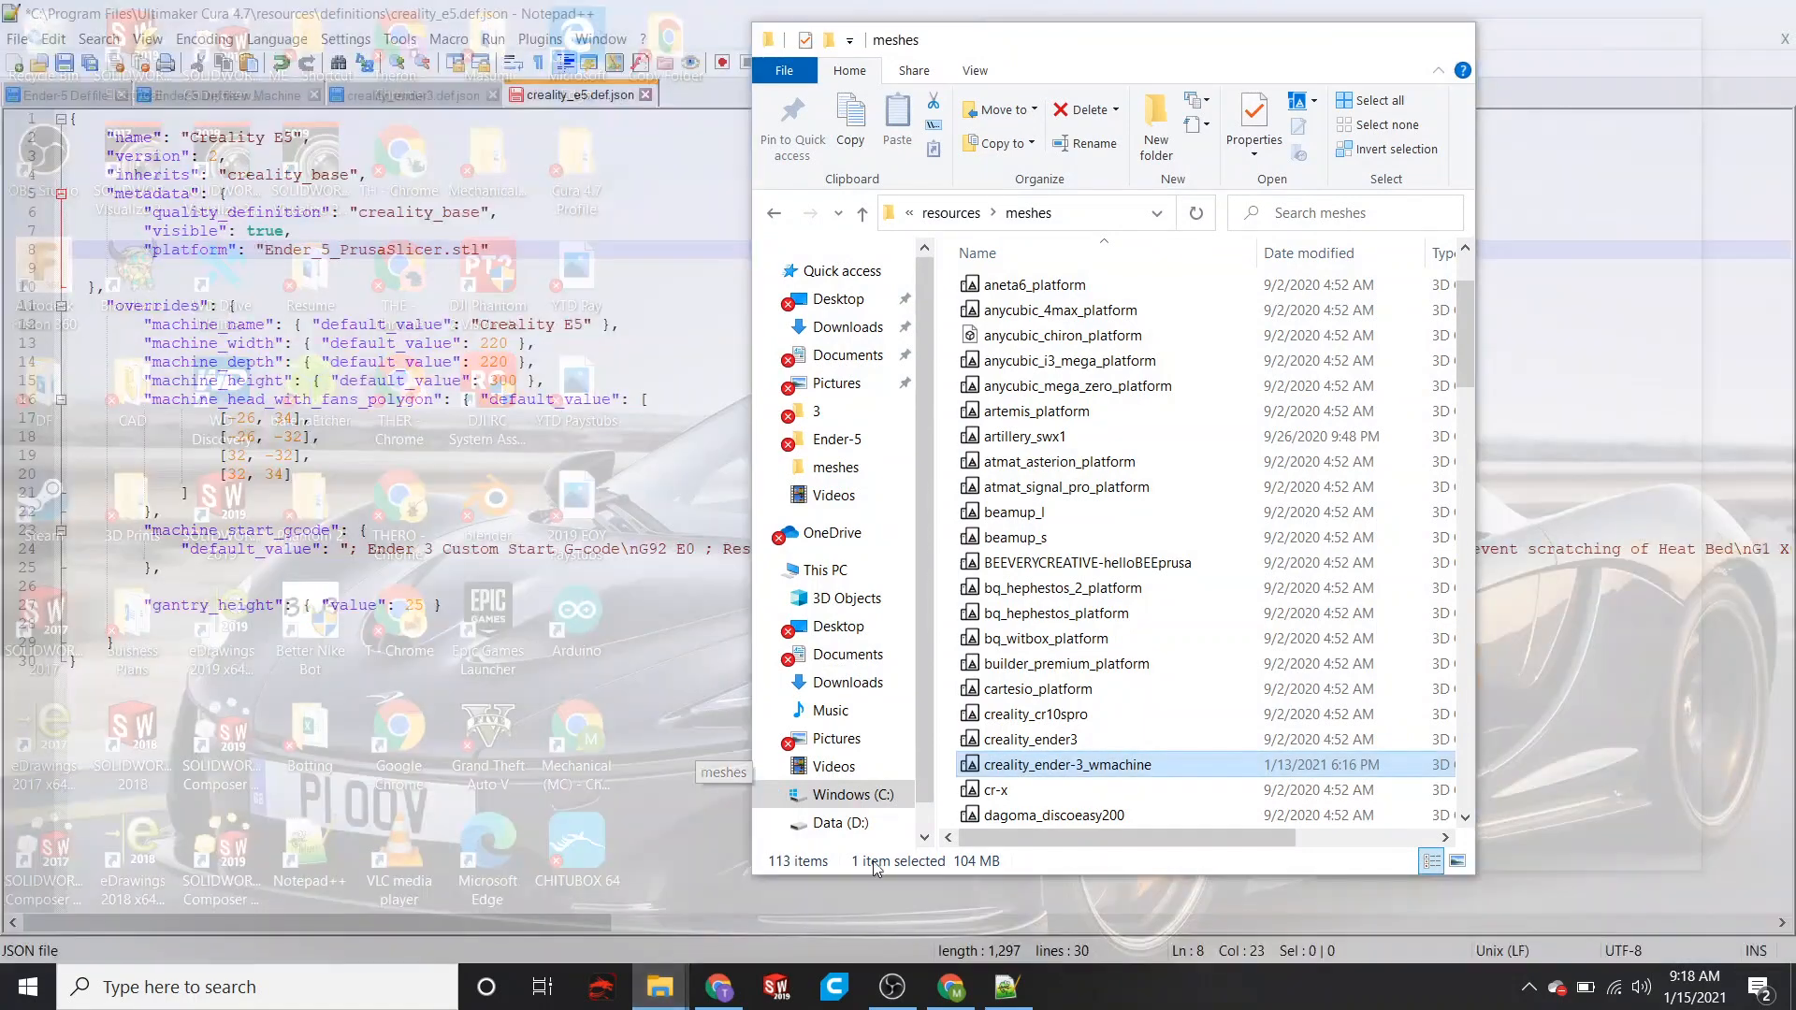
{"action": "scroll", "coordinate": [1253, 693], "scroll_direction": "down", "scroll_amount": 9}
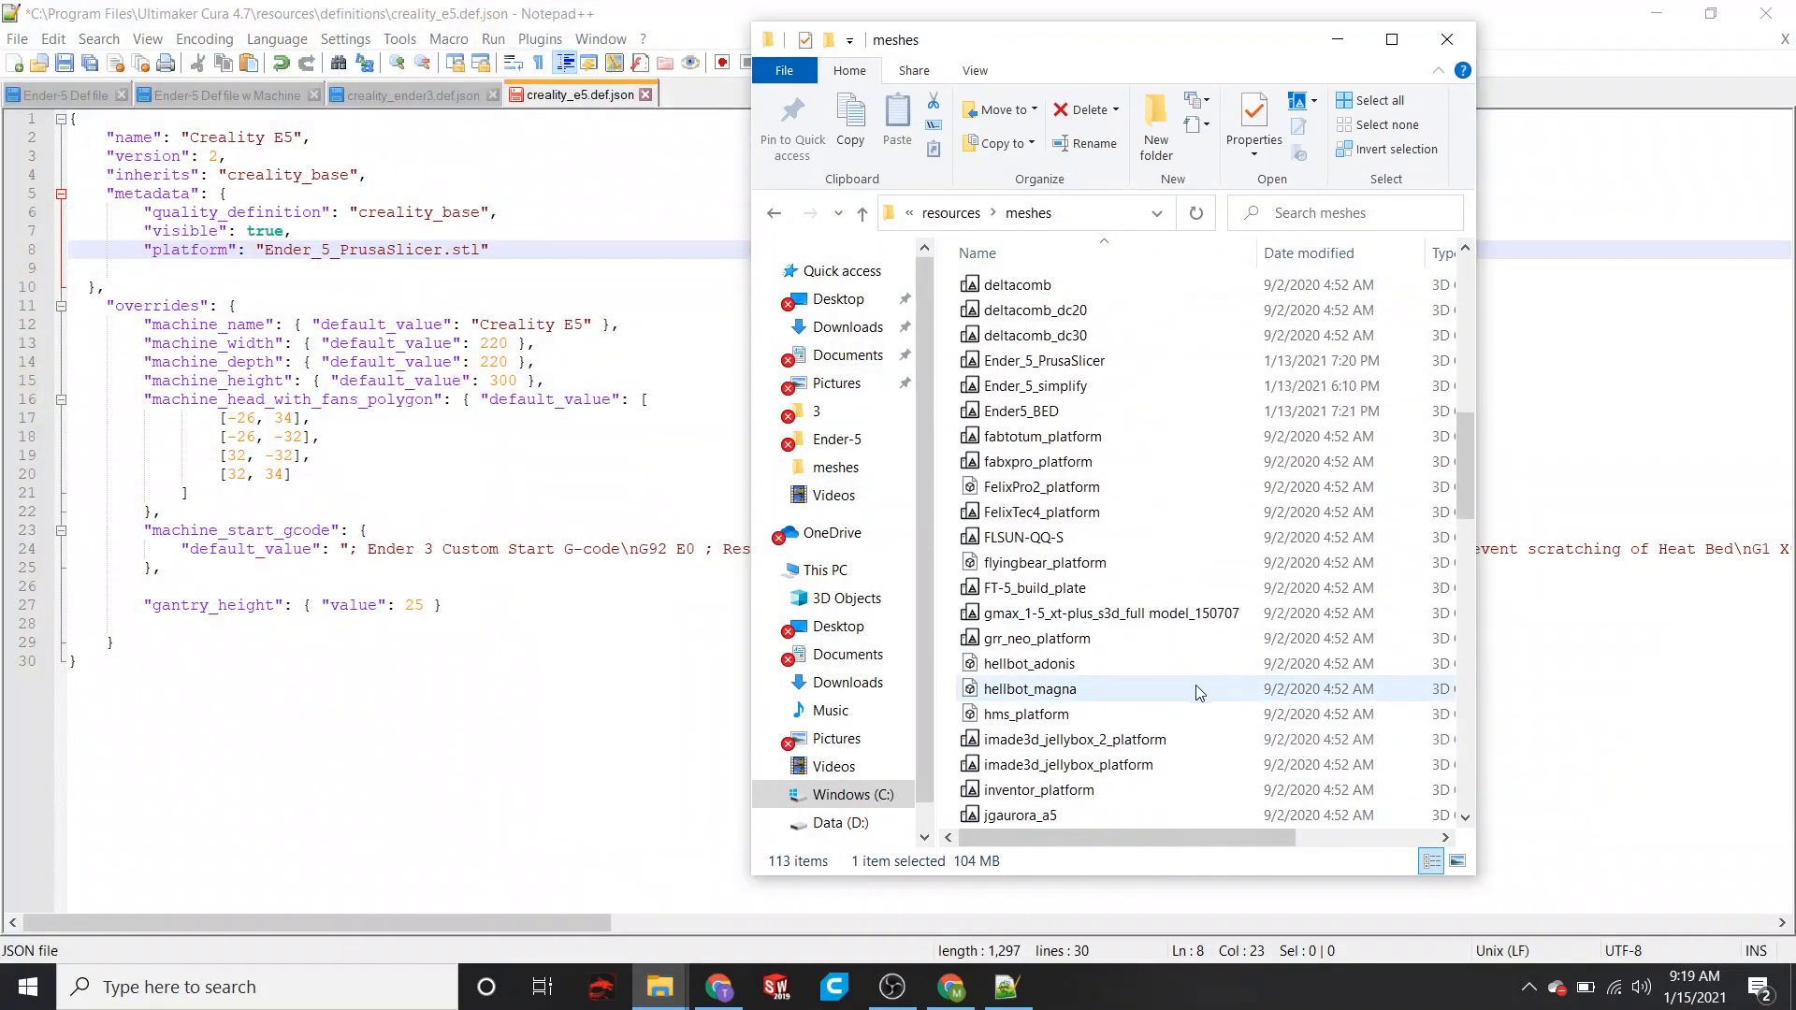
{"action": "scroll", "coordinate": [1254, 694], "scroll_direction": "down", "scroll_amount": 12}
{"action": "scroll", "coordinate": [1196, 716], "scroll_direction": "down", "scroll_amount": 1}
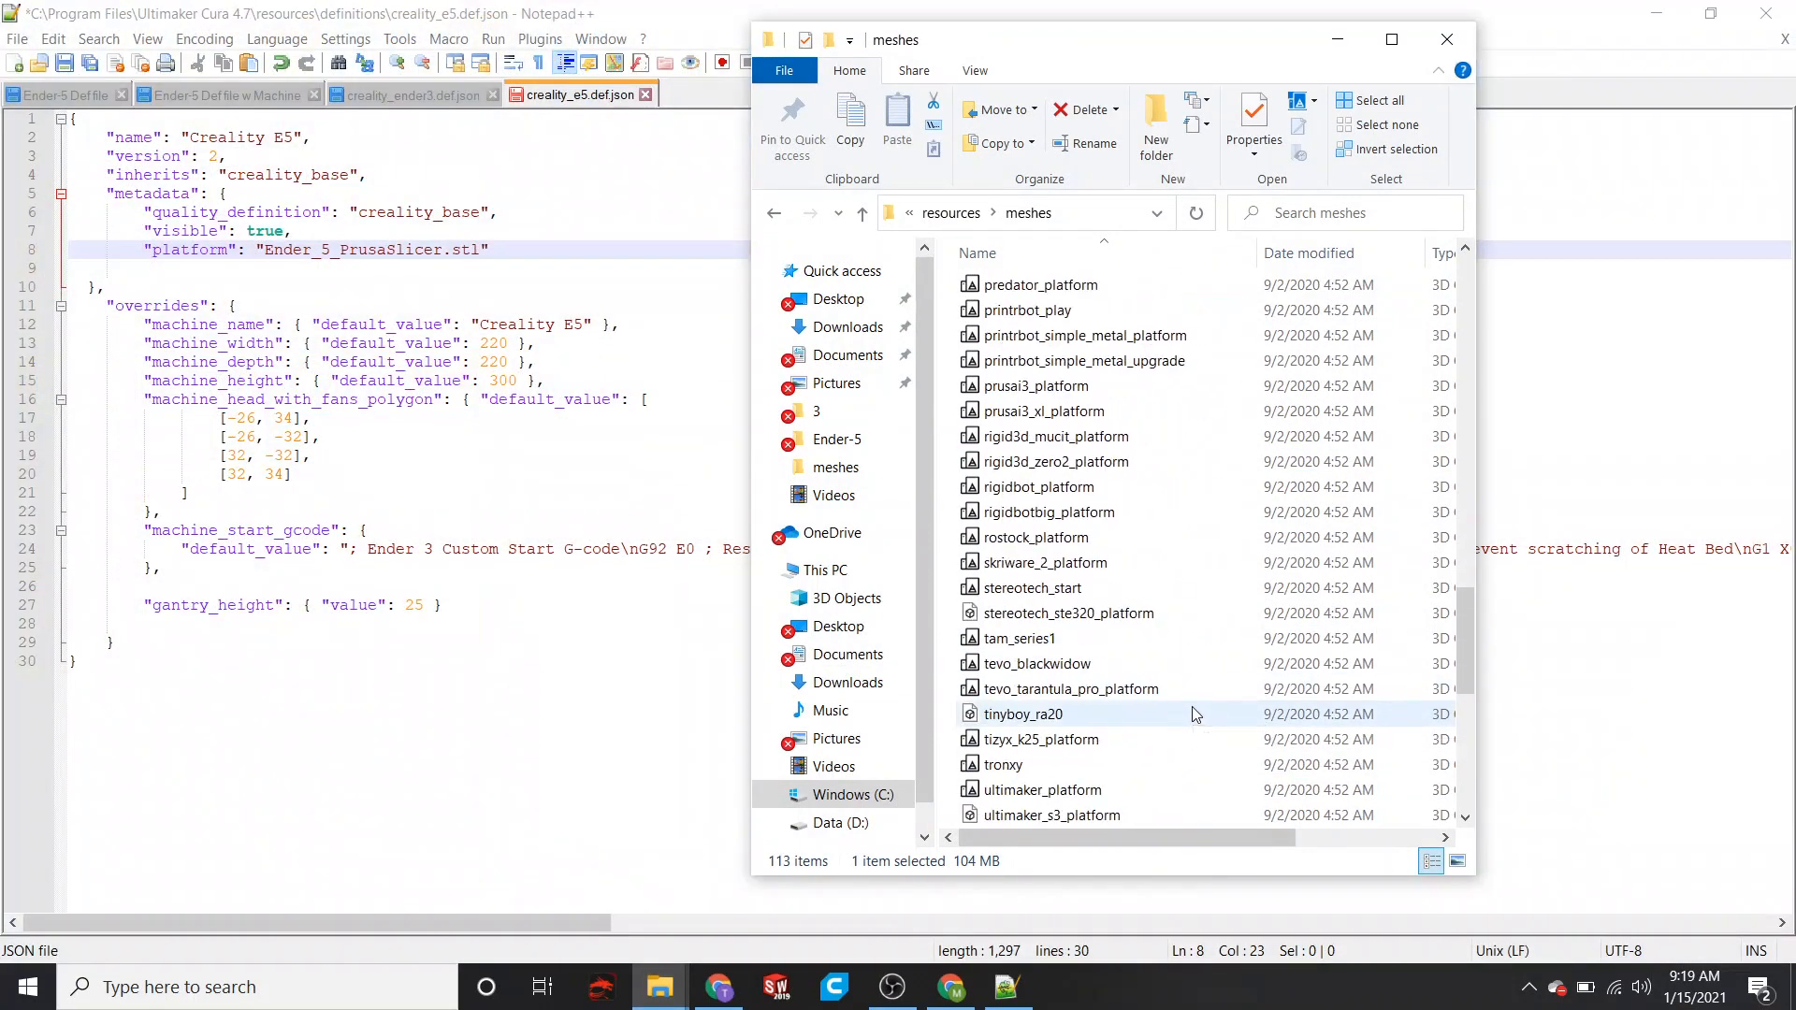
{"action": "scroll", "coordinate": [1192, 705], "scroll_direction": "up", "scroll_amount": 14}
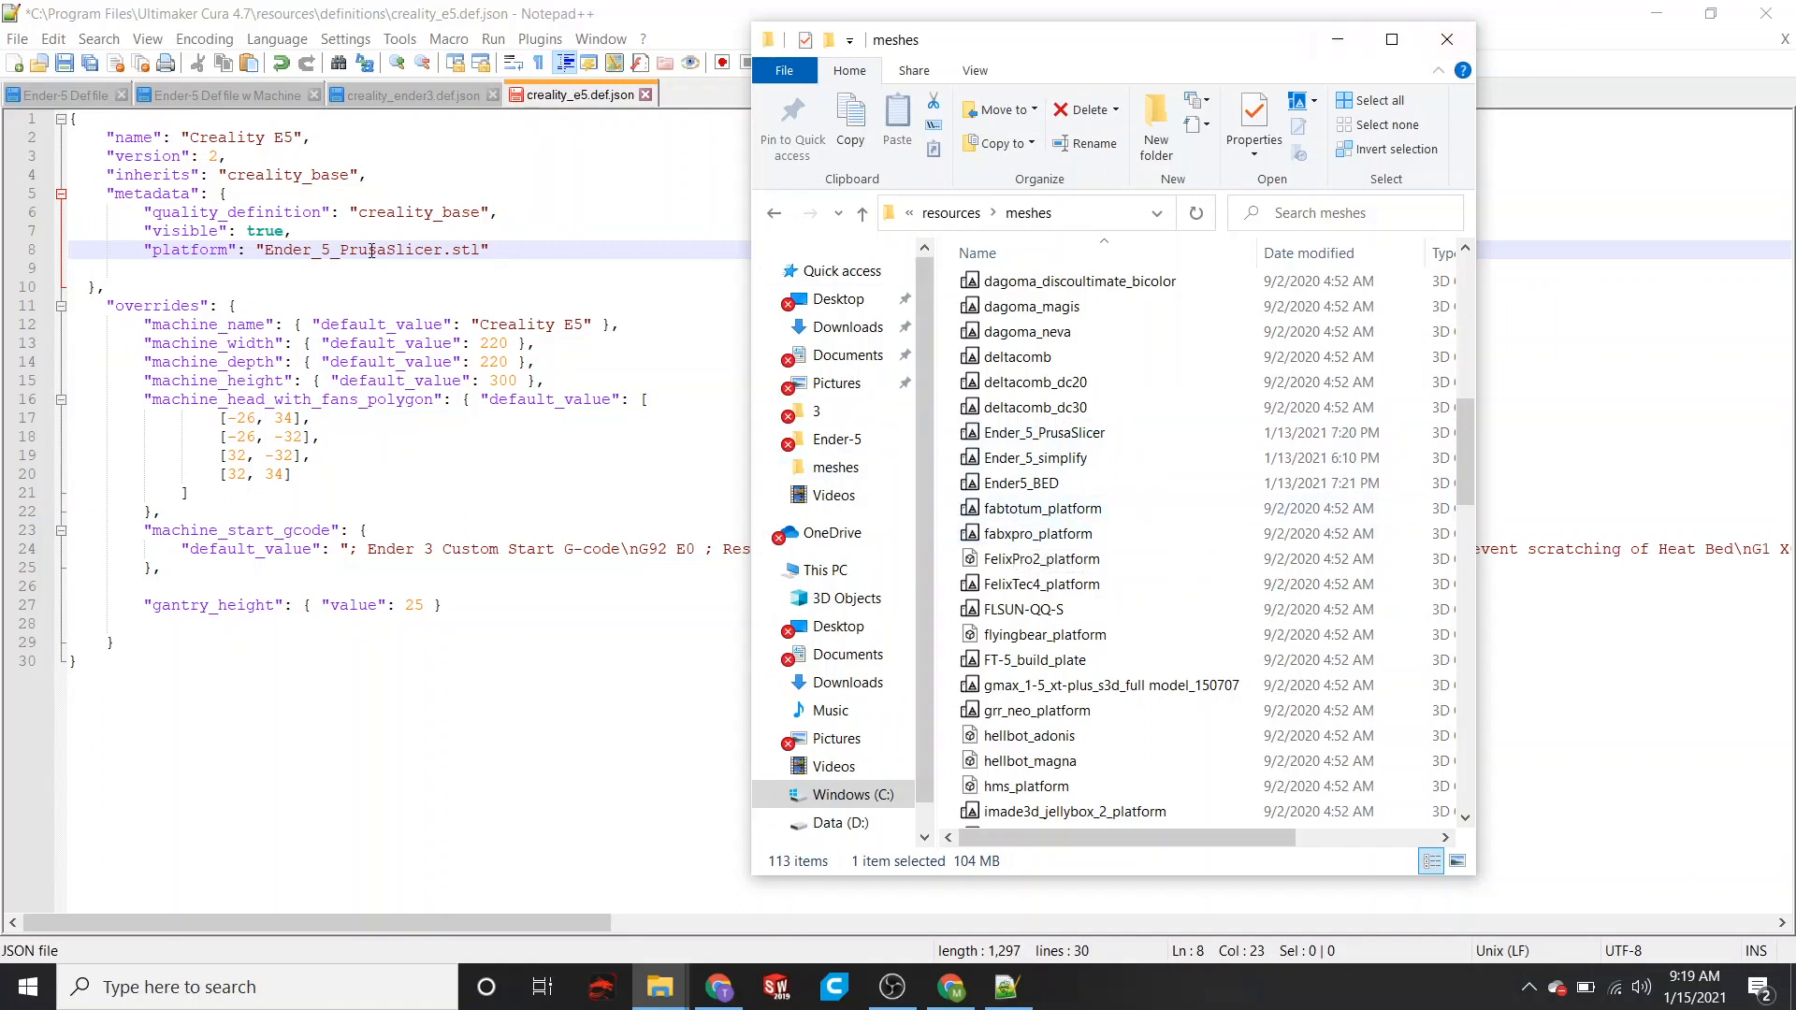
{"action": "left_click", "coordinate": [1338, 40]}
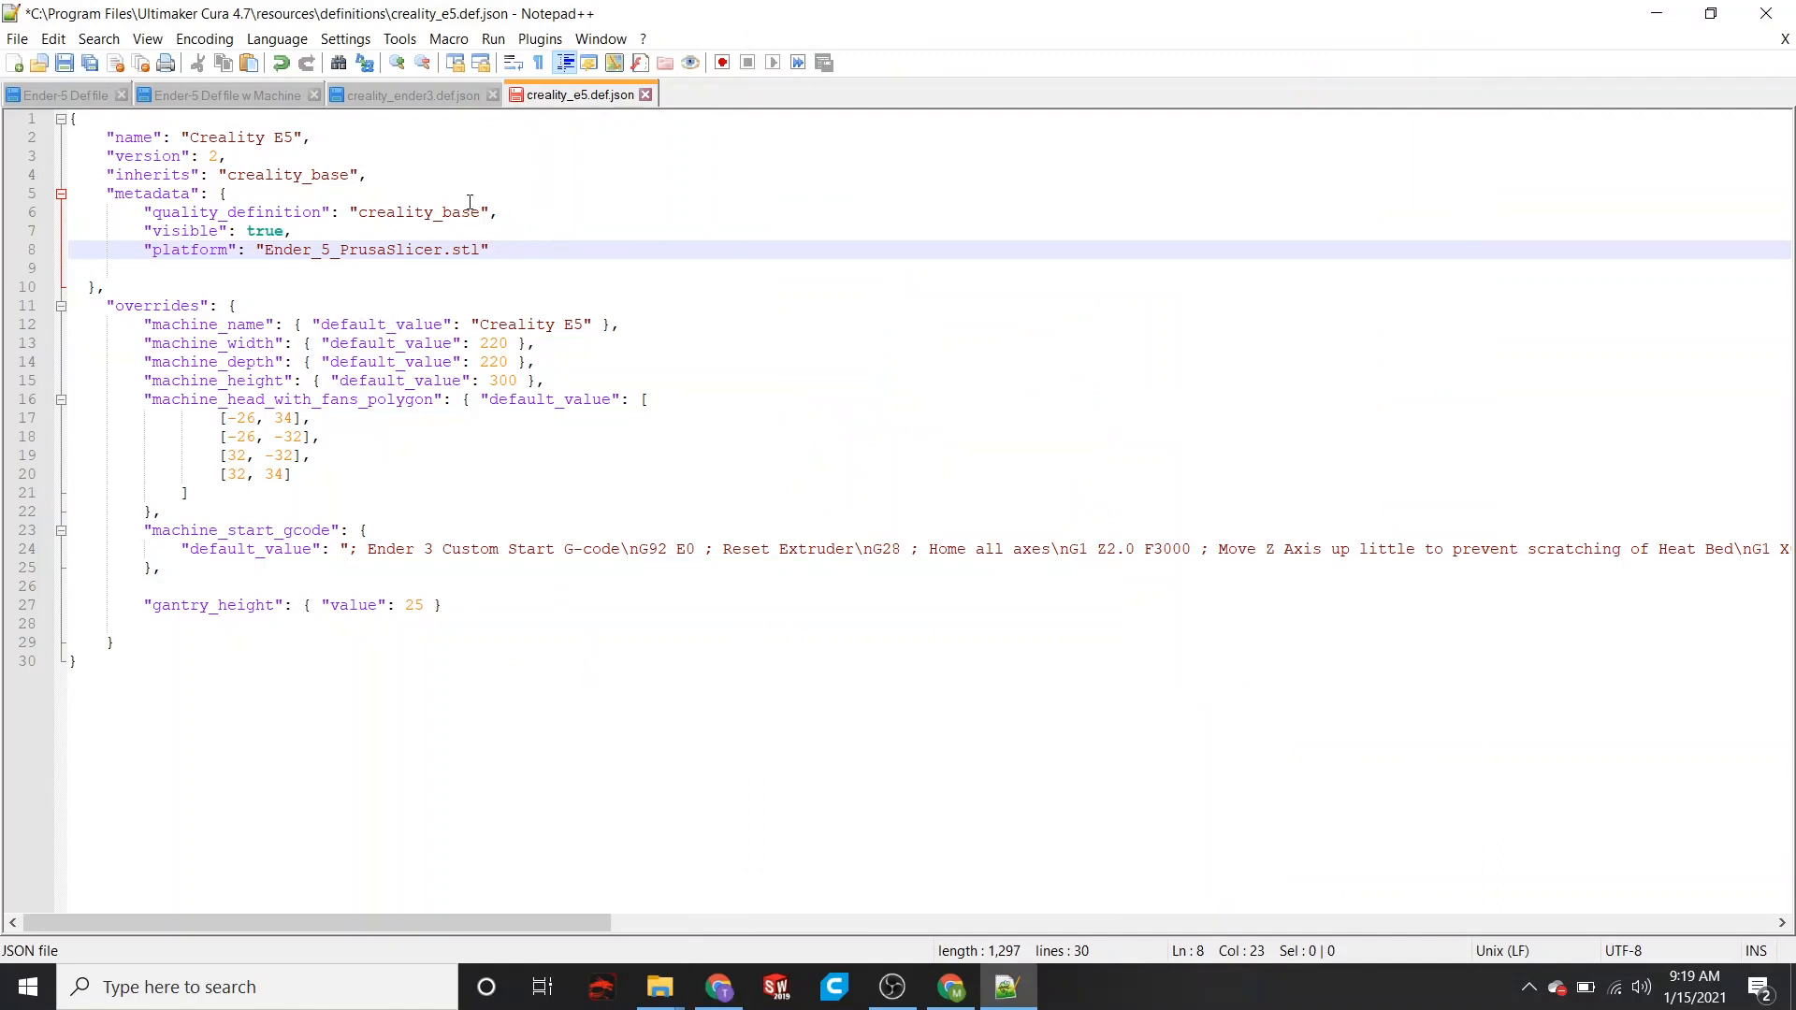
- Save creality_e5.def.json with Notepad++ relaunched in Administrator mode, close the editor and switch to Ultimaker Cura
{"action": "left_click", "coordinate": [62, 66]}
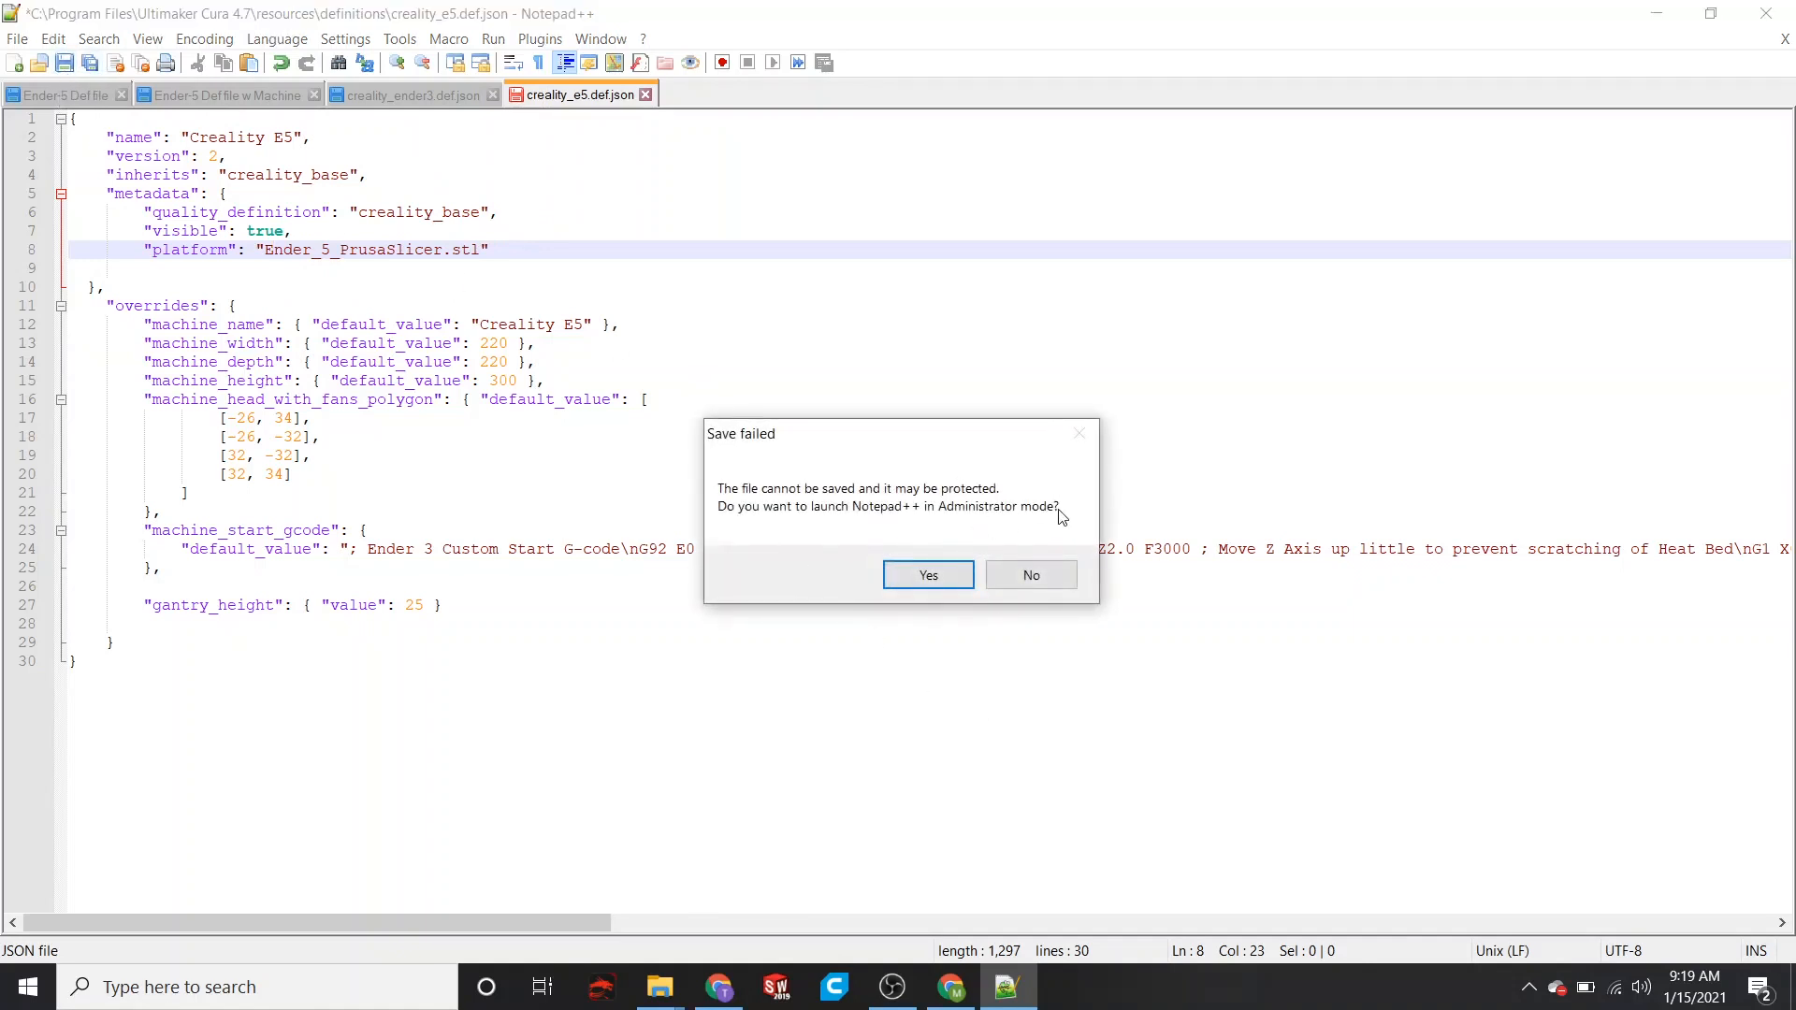
{"action": "left_click", "coordinate": [927, 575]}
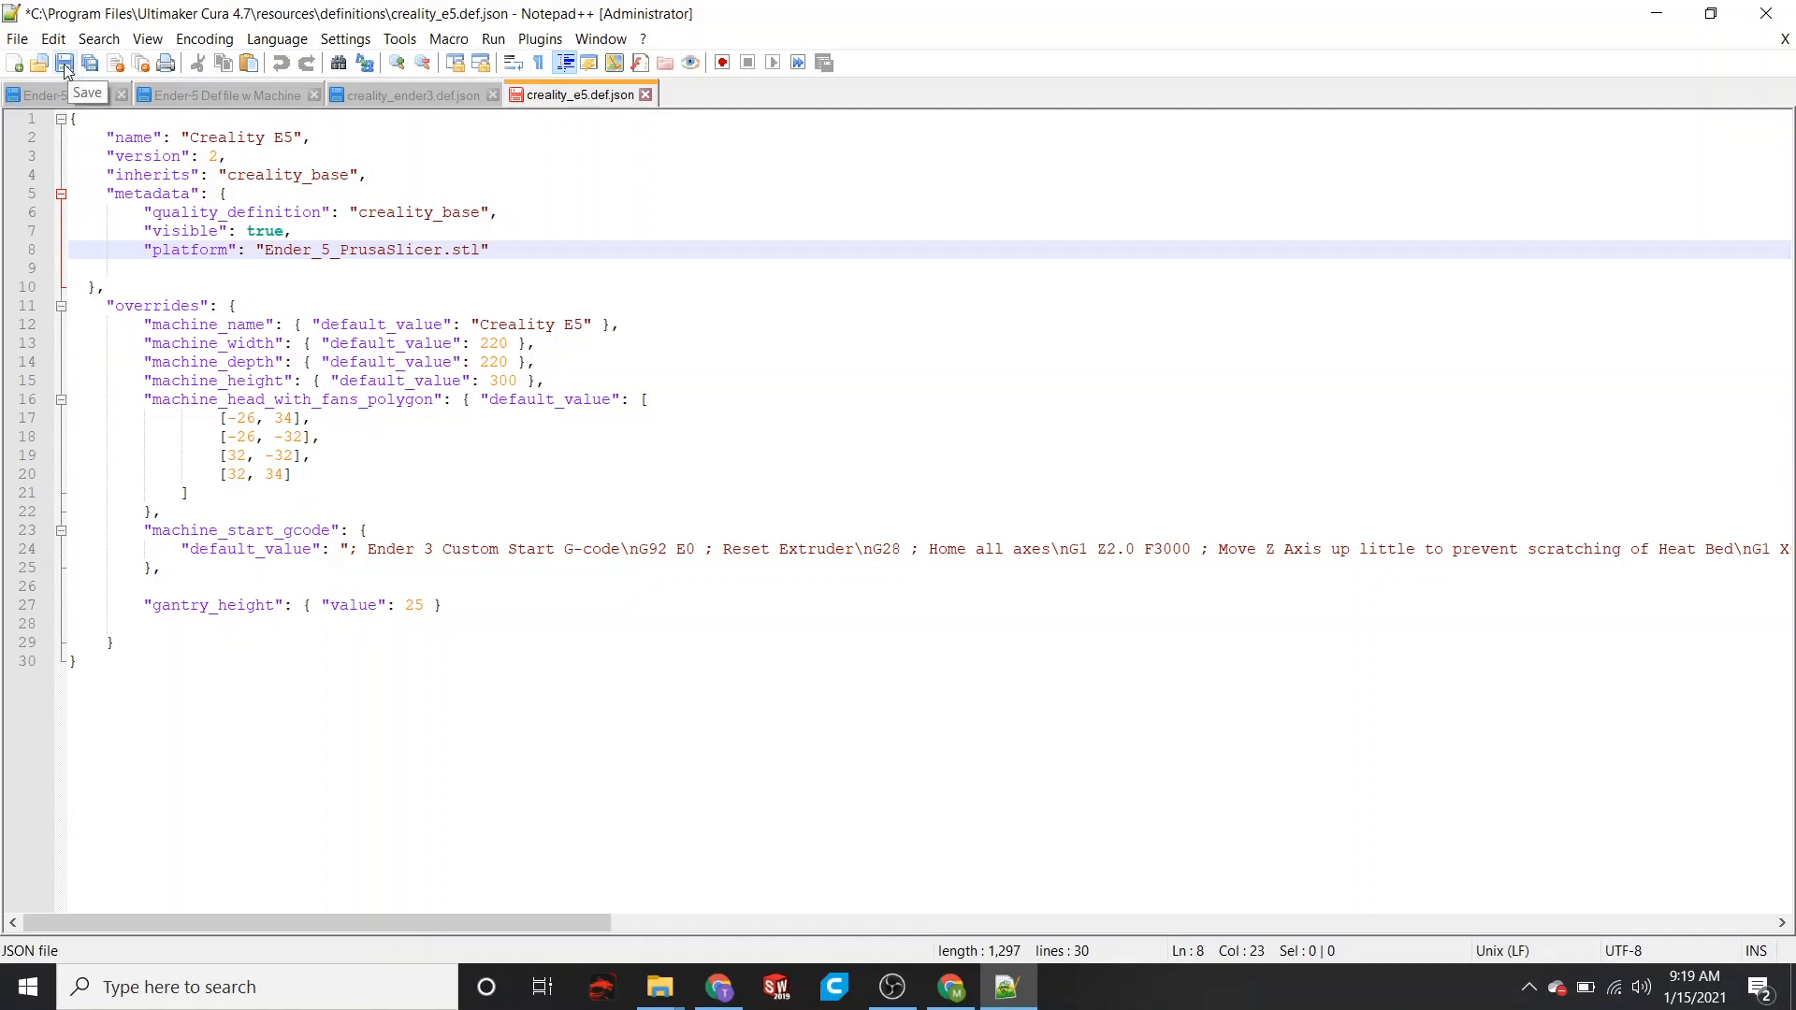
{"action": "left_click", "coordinate": [65, 64]}
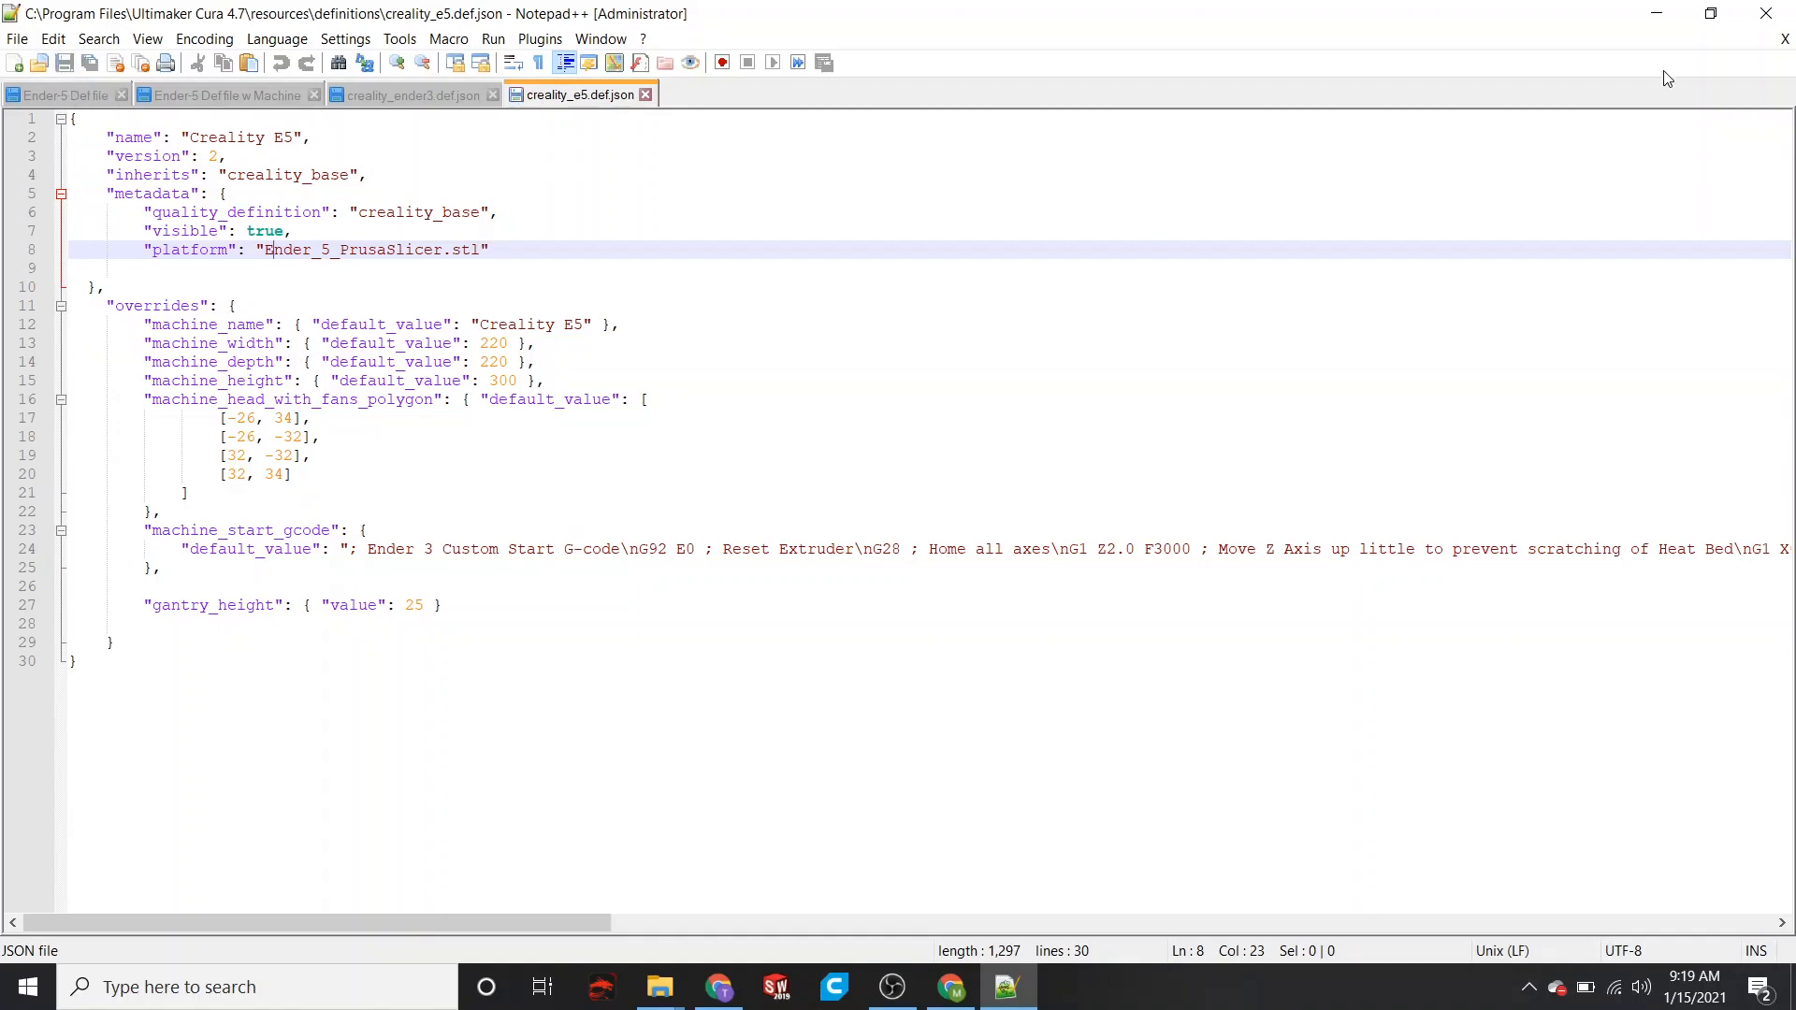
{"action": "left_click", "coordinate": [1771, 13]}
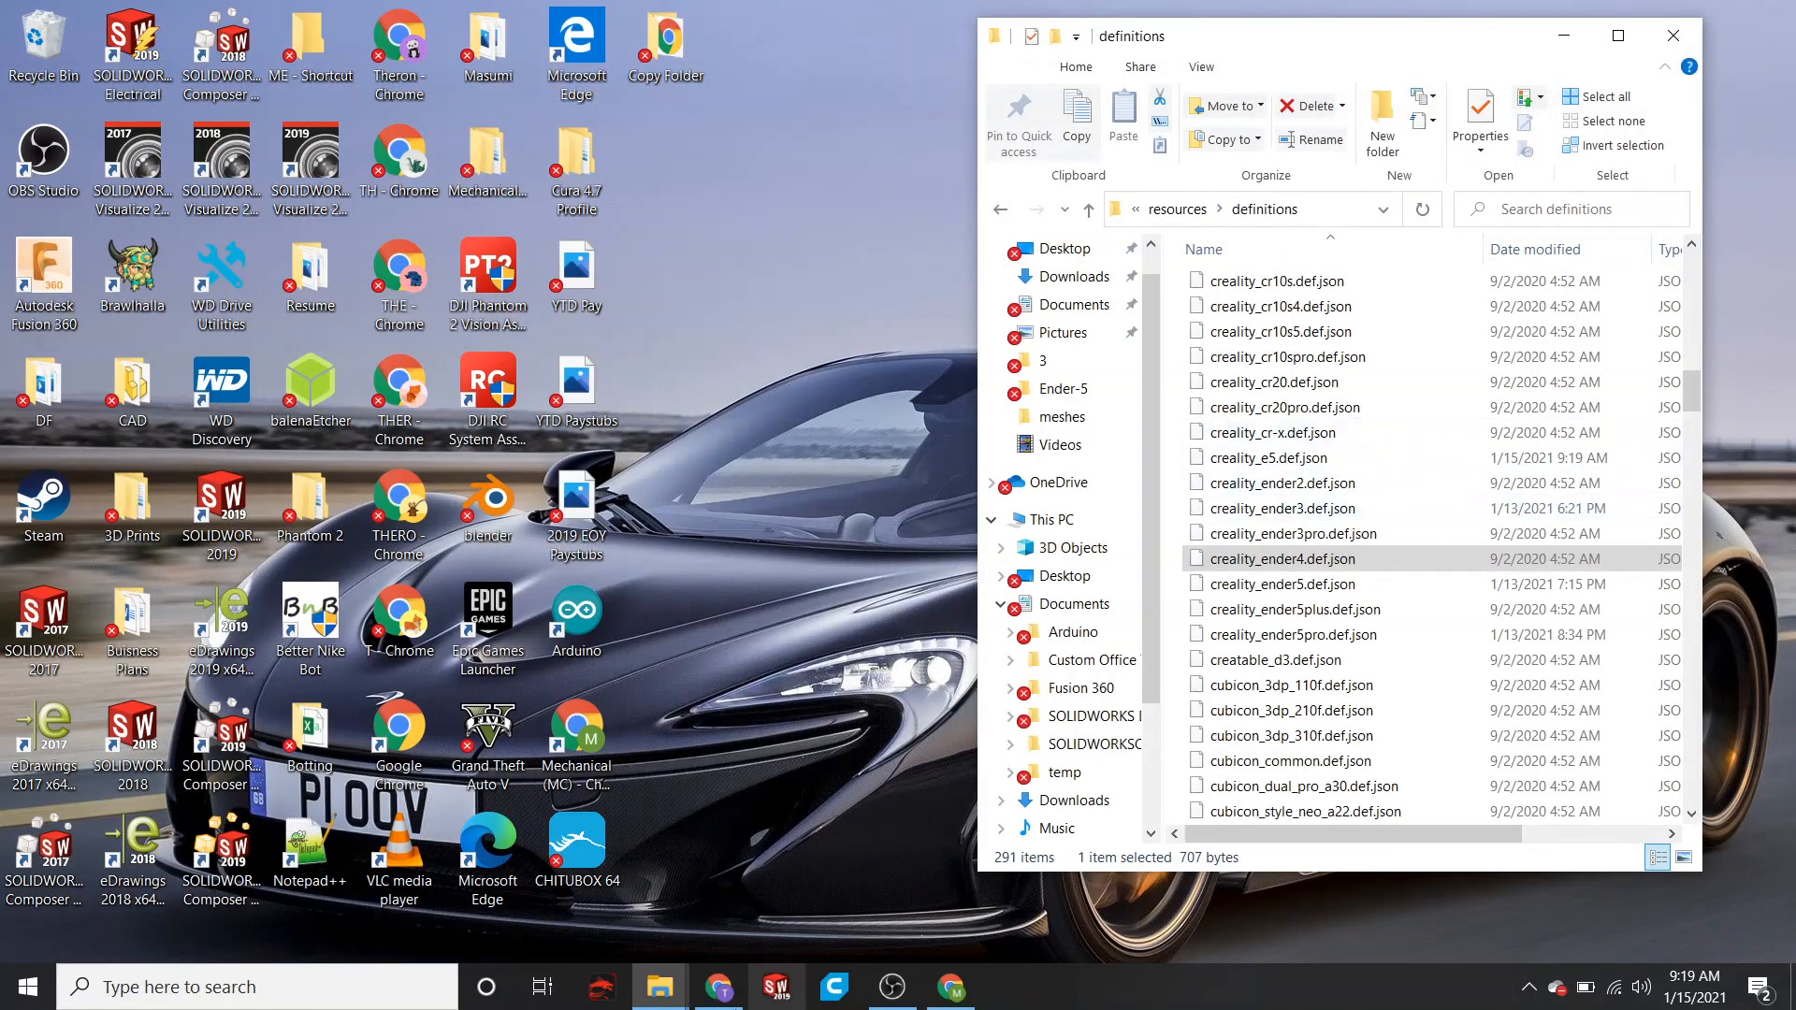
{"action": "left_click", "coordinate": [842, 993]}
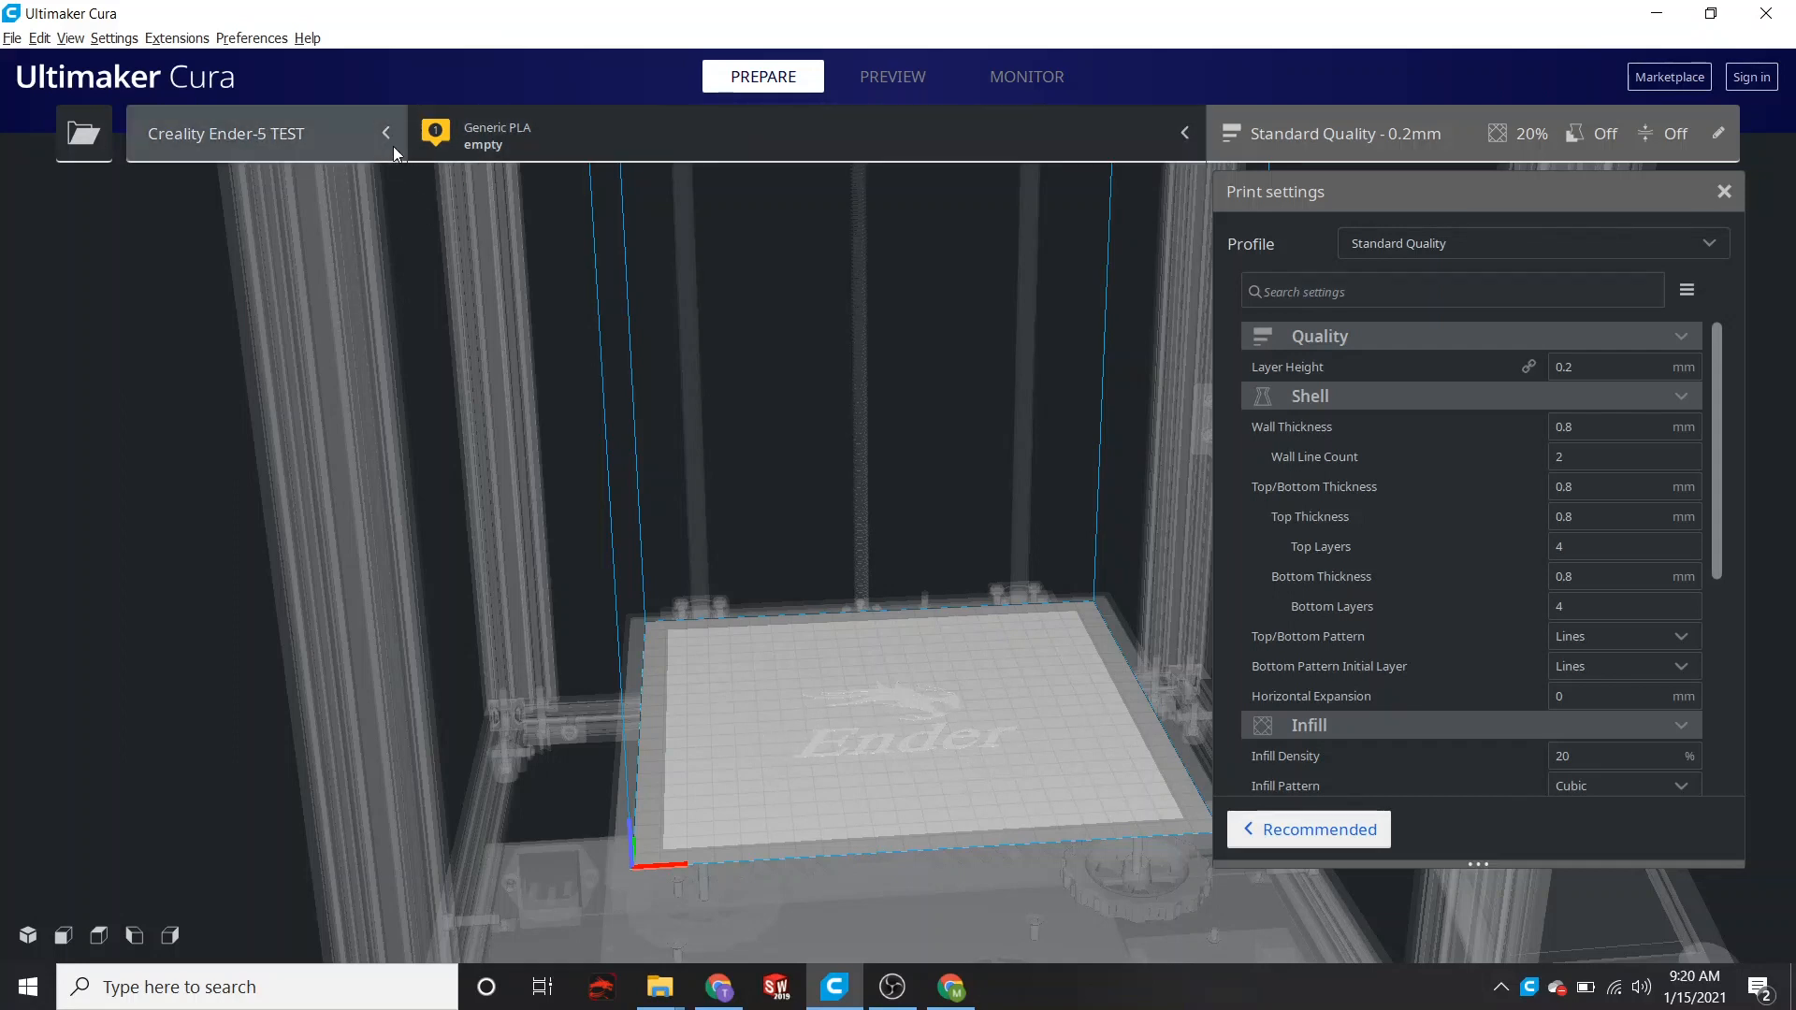
- Start adding a new printer from the printer management and browse the non-networked printers to the Creality3D manufacturer
{"action": "left_click", "coordinate": [345, 139]}
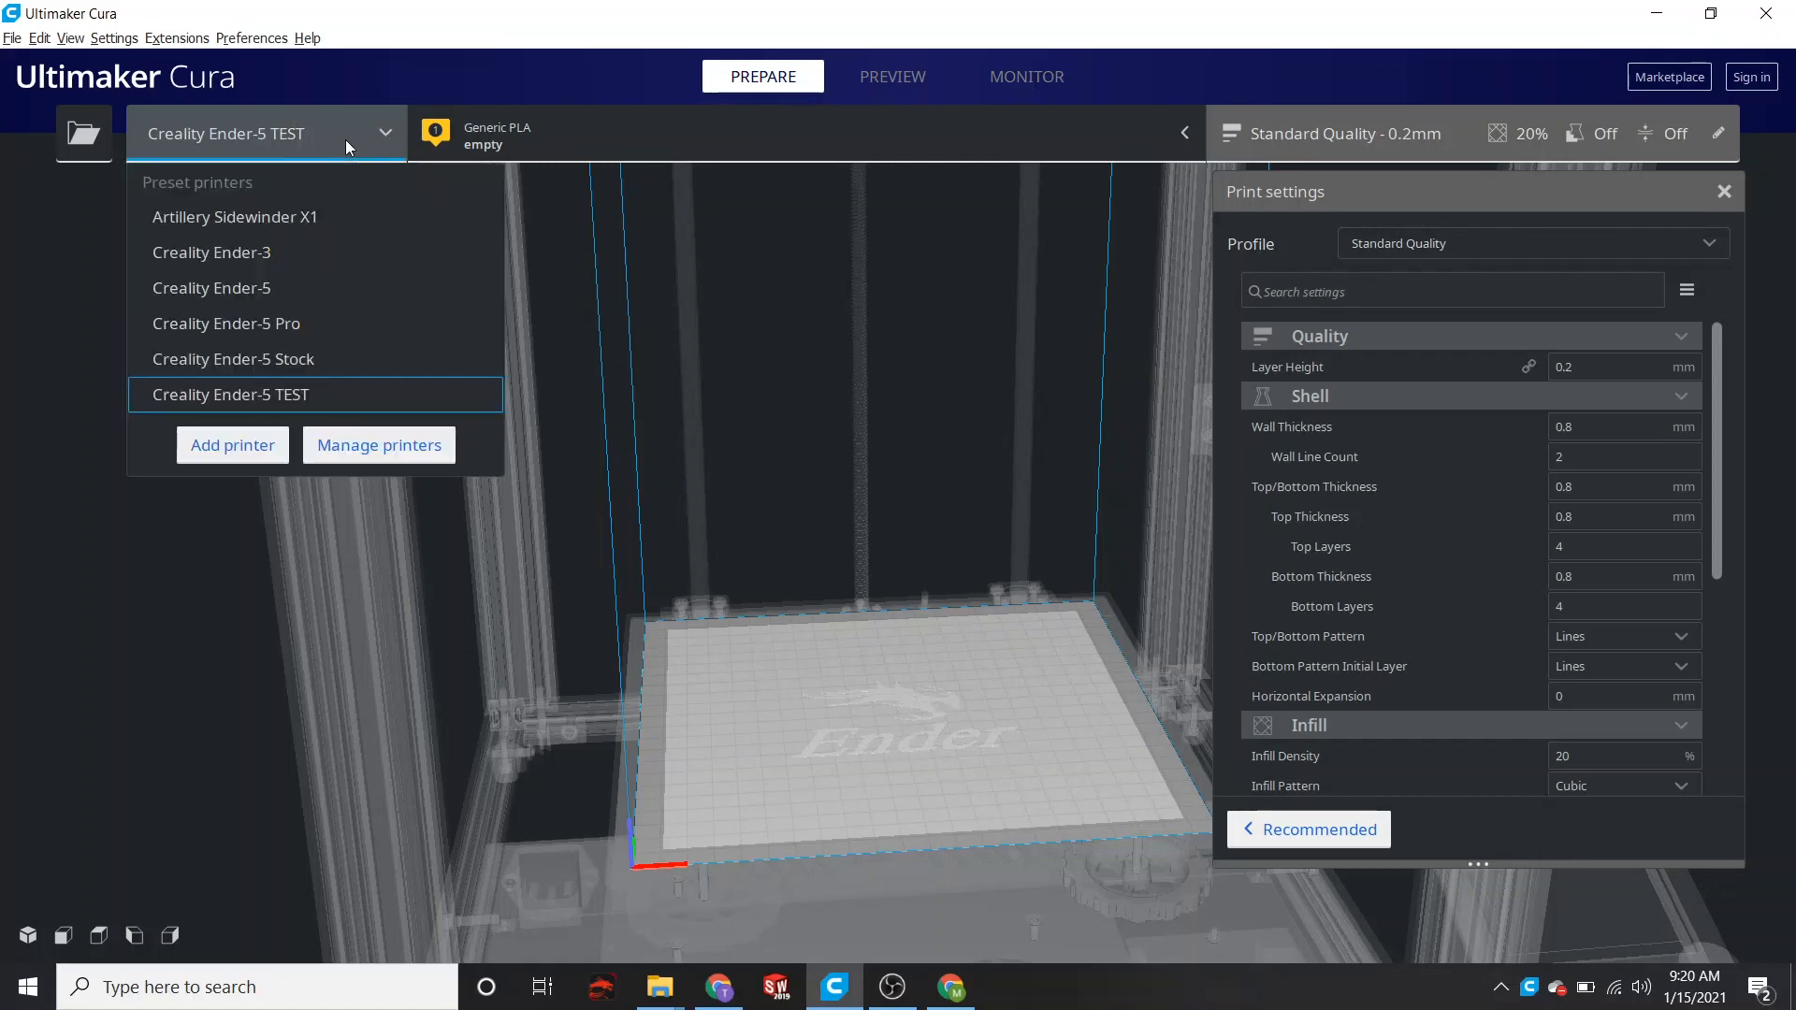
{"action": "left_click", "coordinate": [380, 446]}
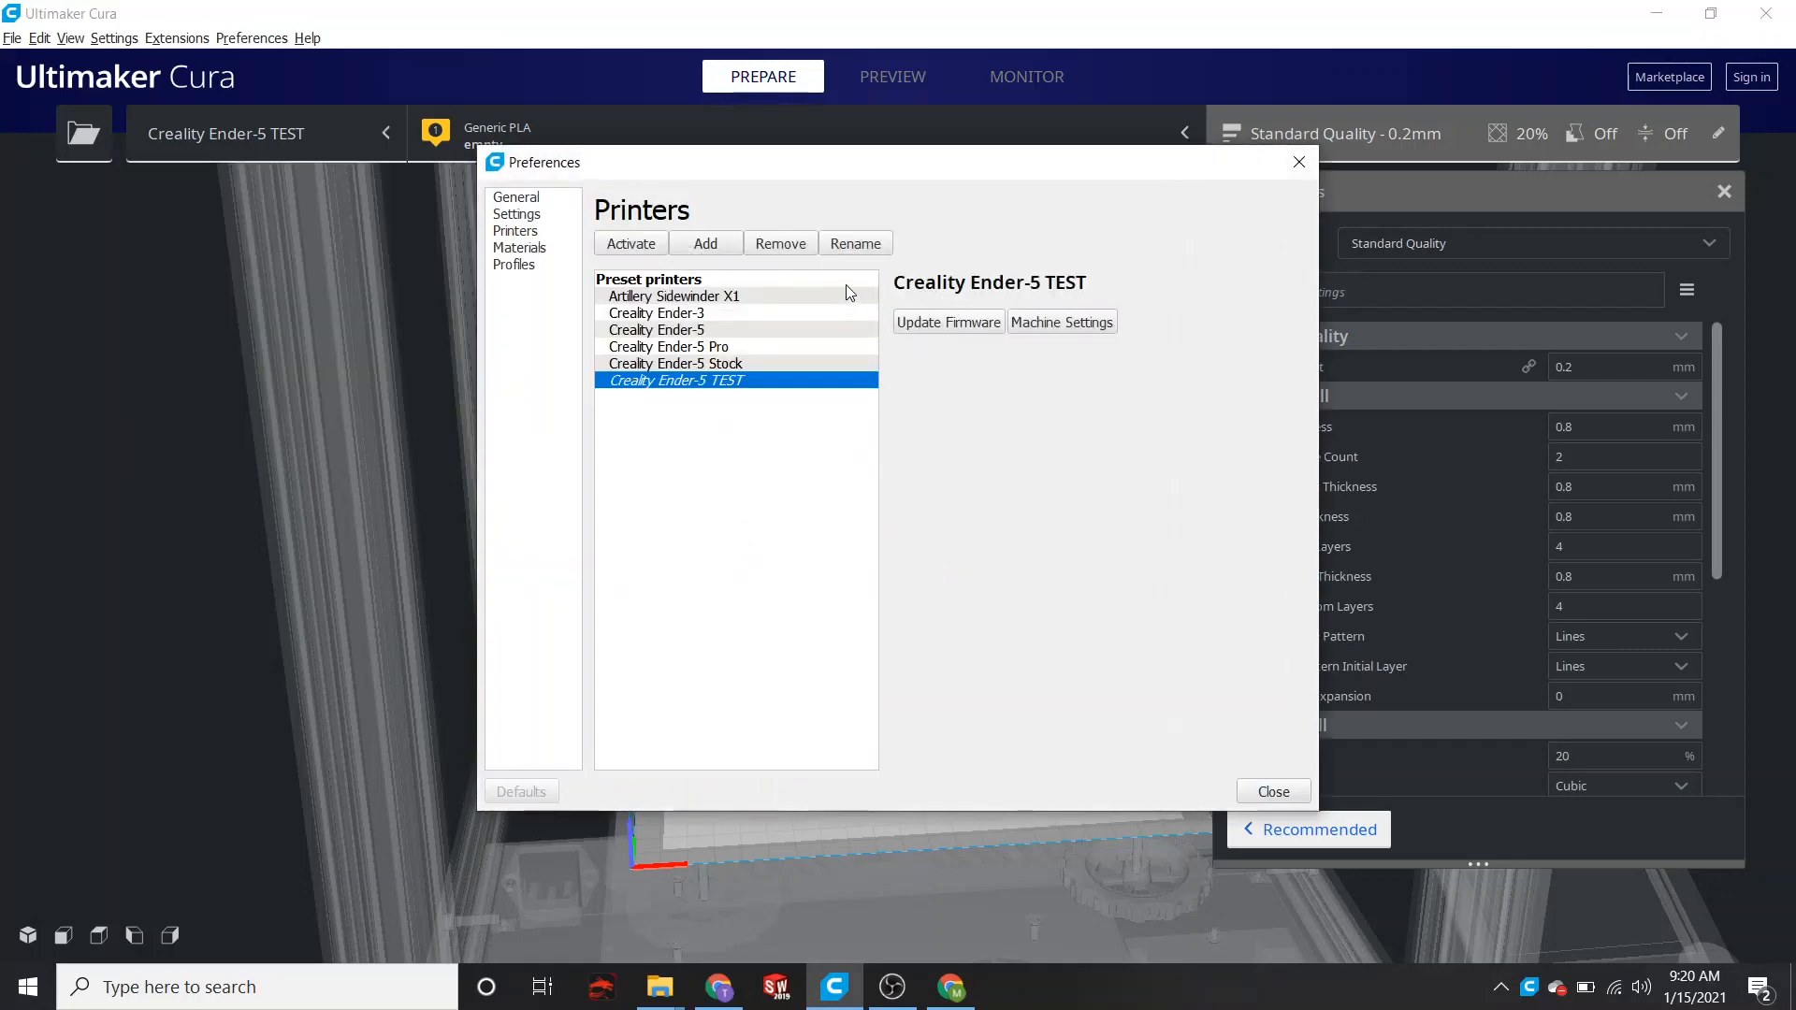
{"action": "left_click", "coordinate": [706, 243]}
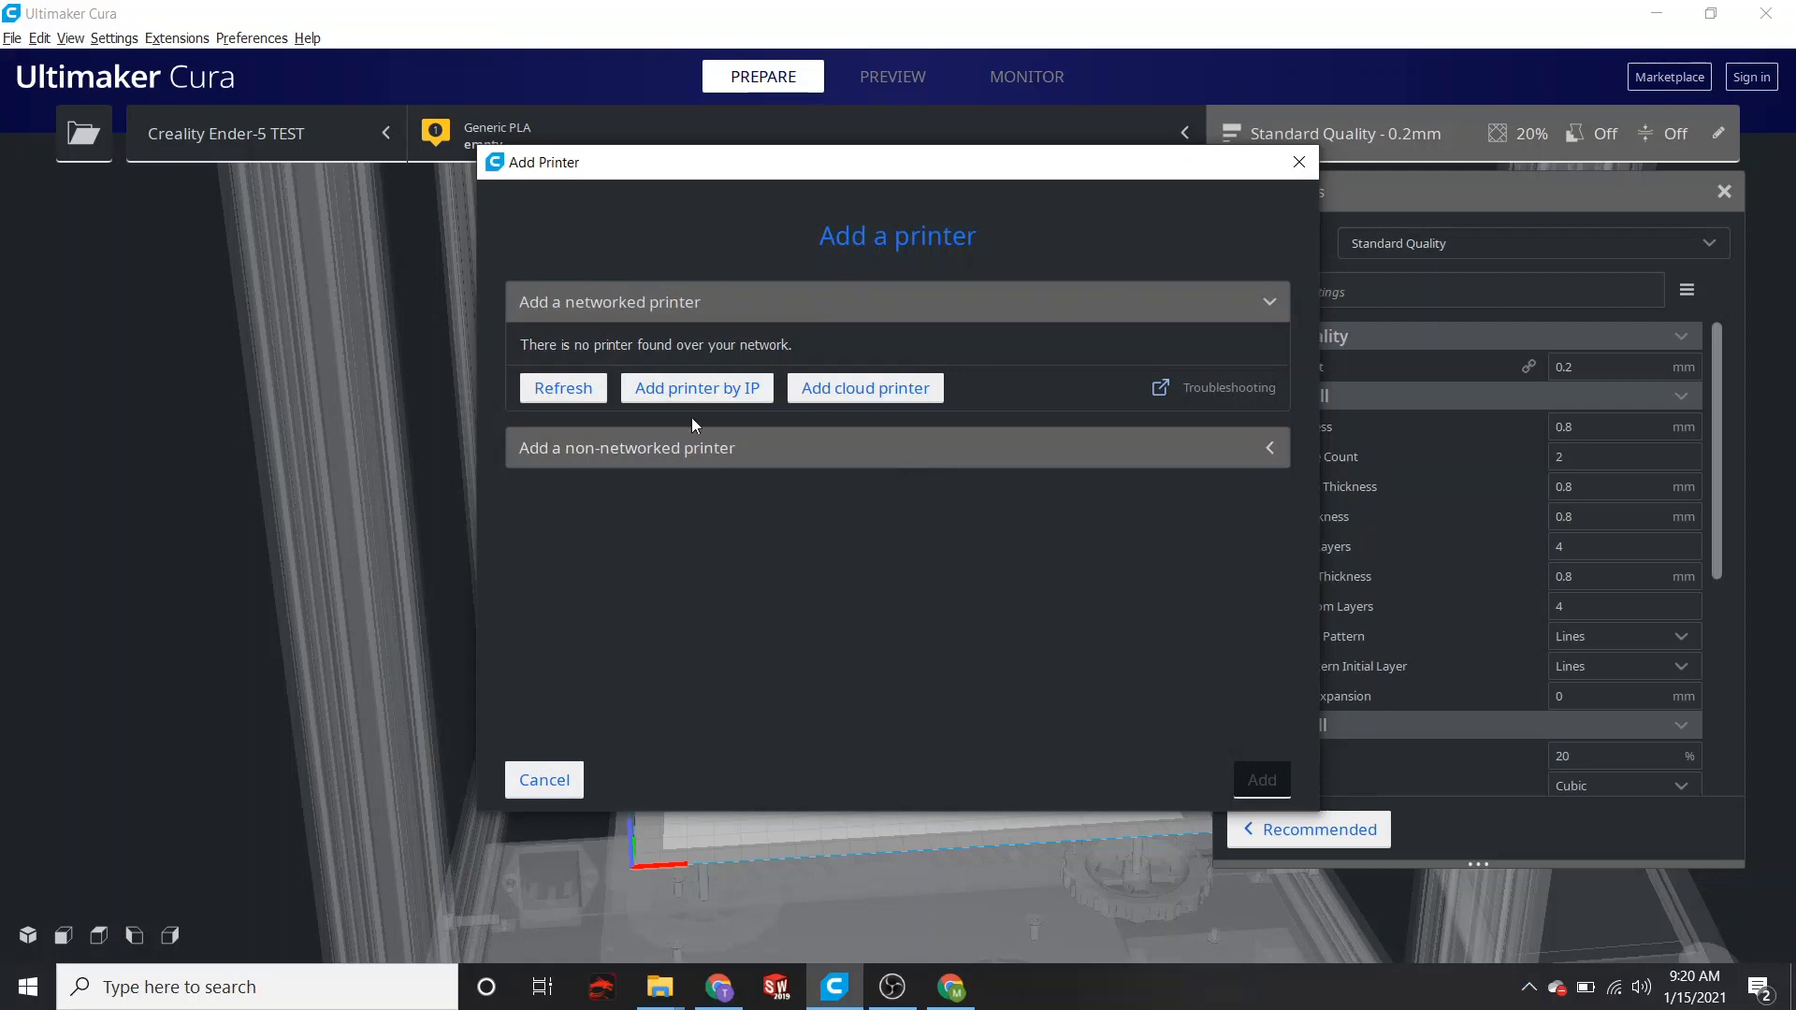
{"action": "left_click", "coordinate": [743, 460]}
{"action": "scroll", "coordinate": [780, 641], "scroll_direction": "down", "scroll_amount": 5}
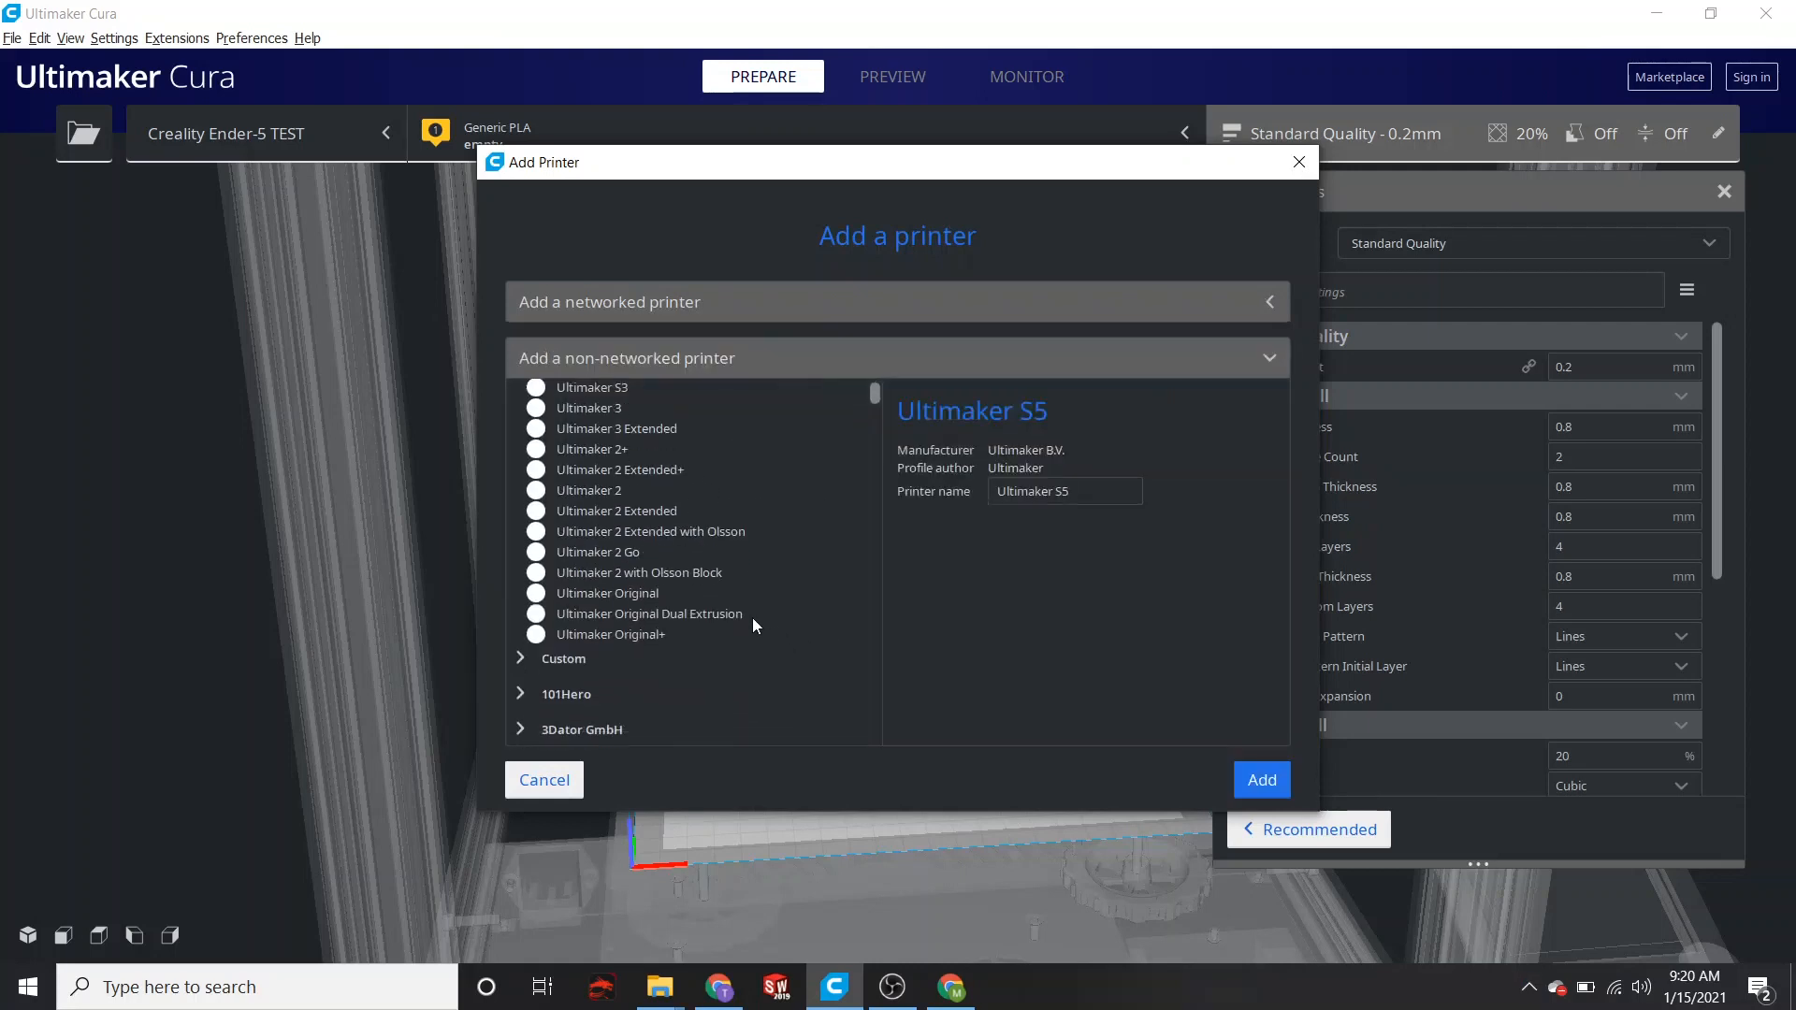
{"action": "left_click_drag", "start_coordinate": [872, 417], "coordinate": [872, 486]}
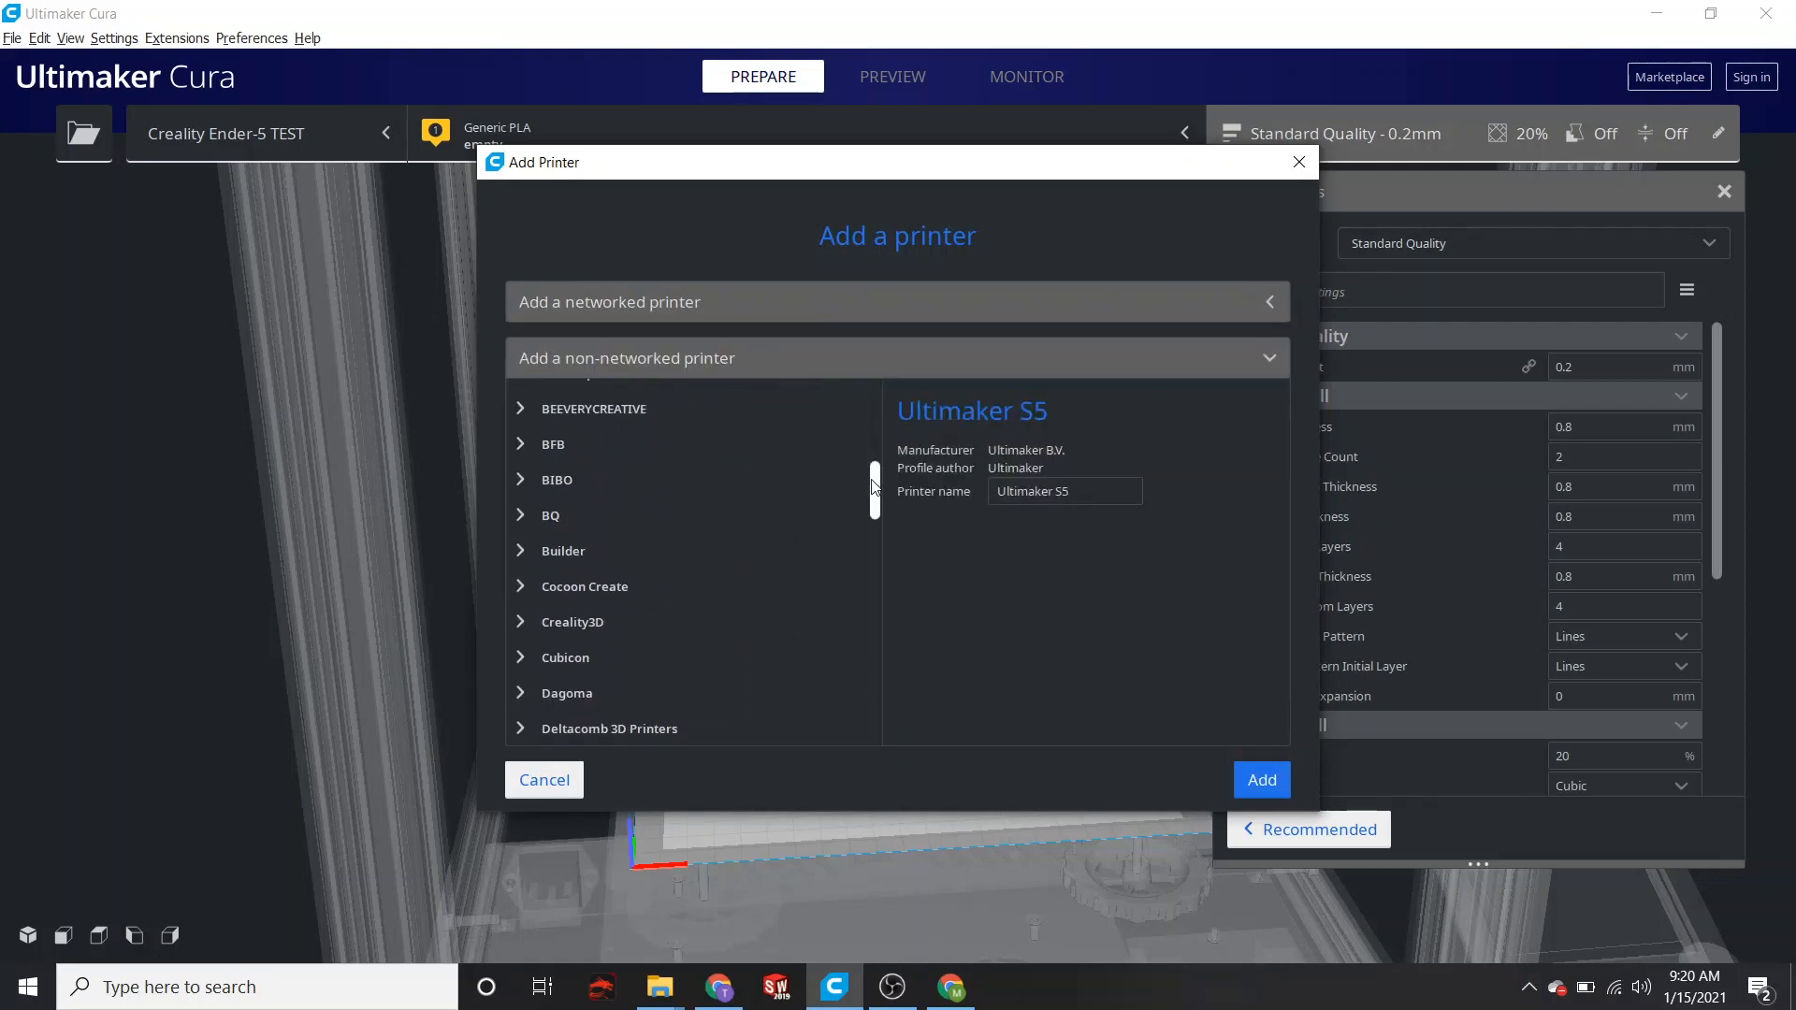
- Pick Creality E5 from the Creality3D printers and add it
{"action": "left_click", "coordinate": [525, 620]}
{"action": "scroll", "coordinate": [692, 650], "scroll_direction": "down", "scroll_amount": 2}
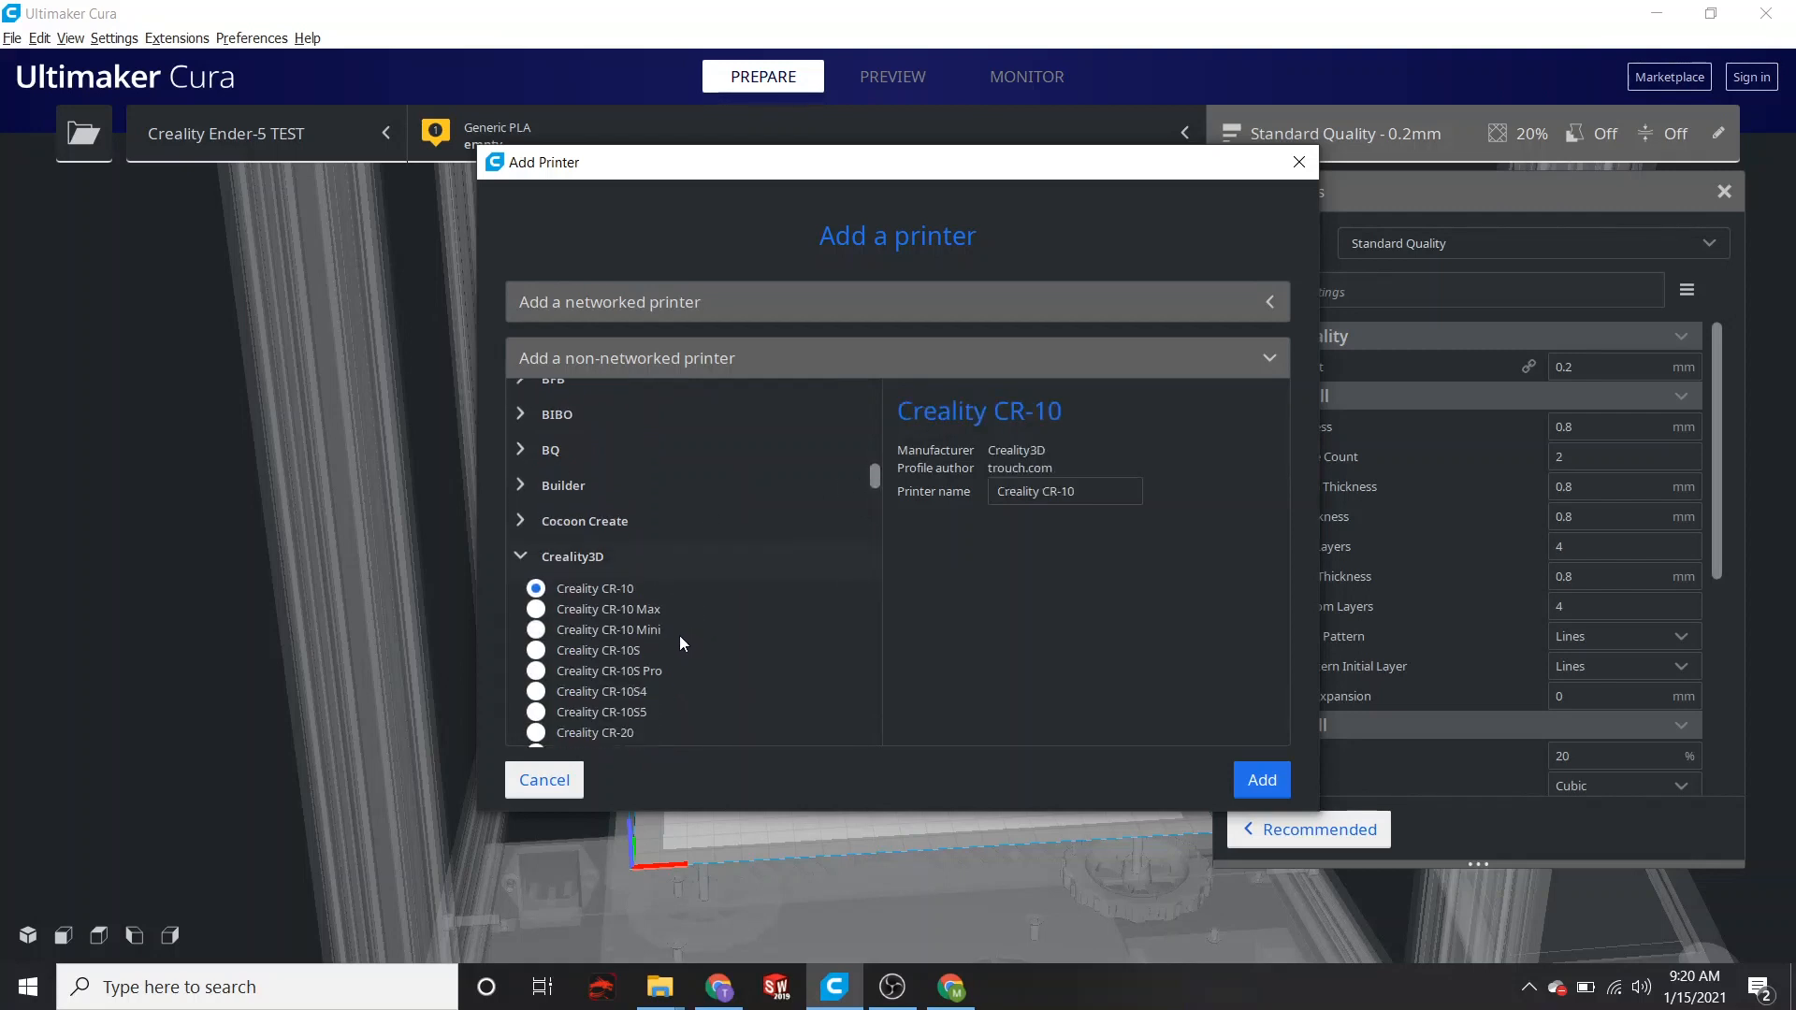
{"action": "scroll", "coordinate": [677, 634], "scroll_direction": "down", "scroll_amount": 10}
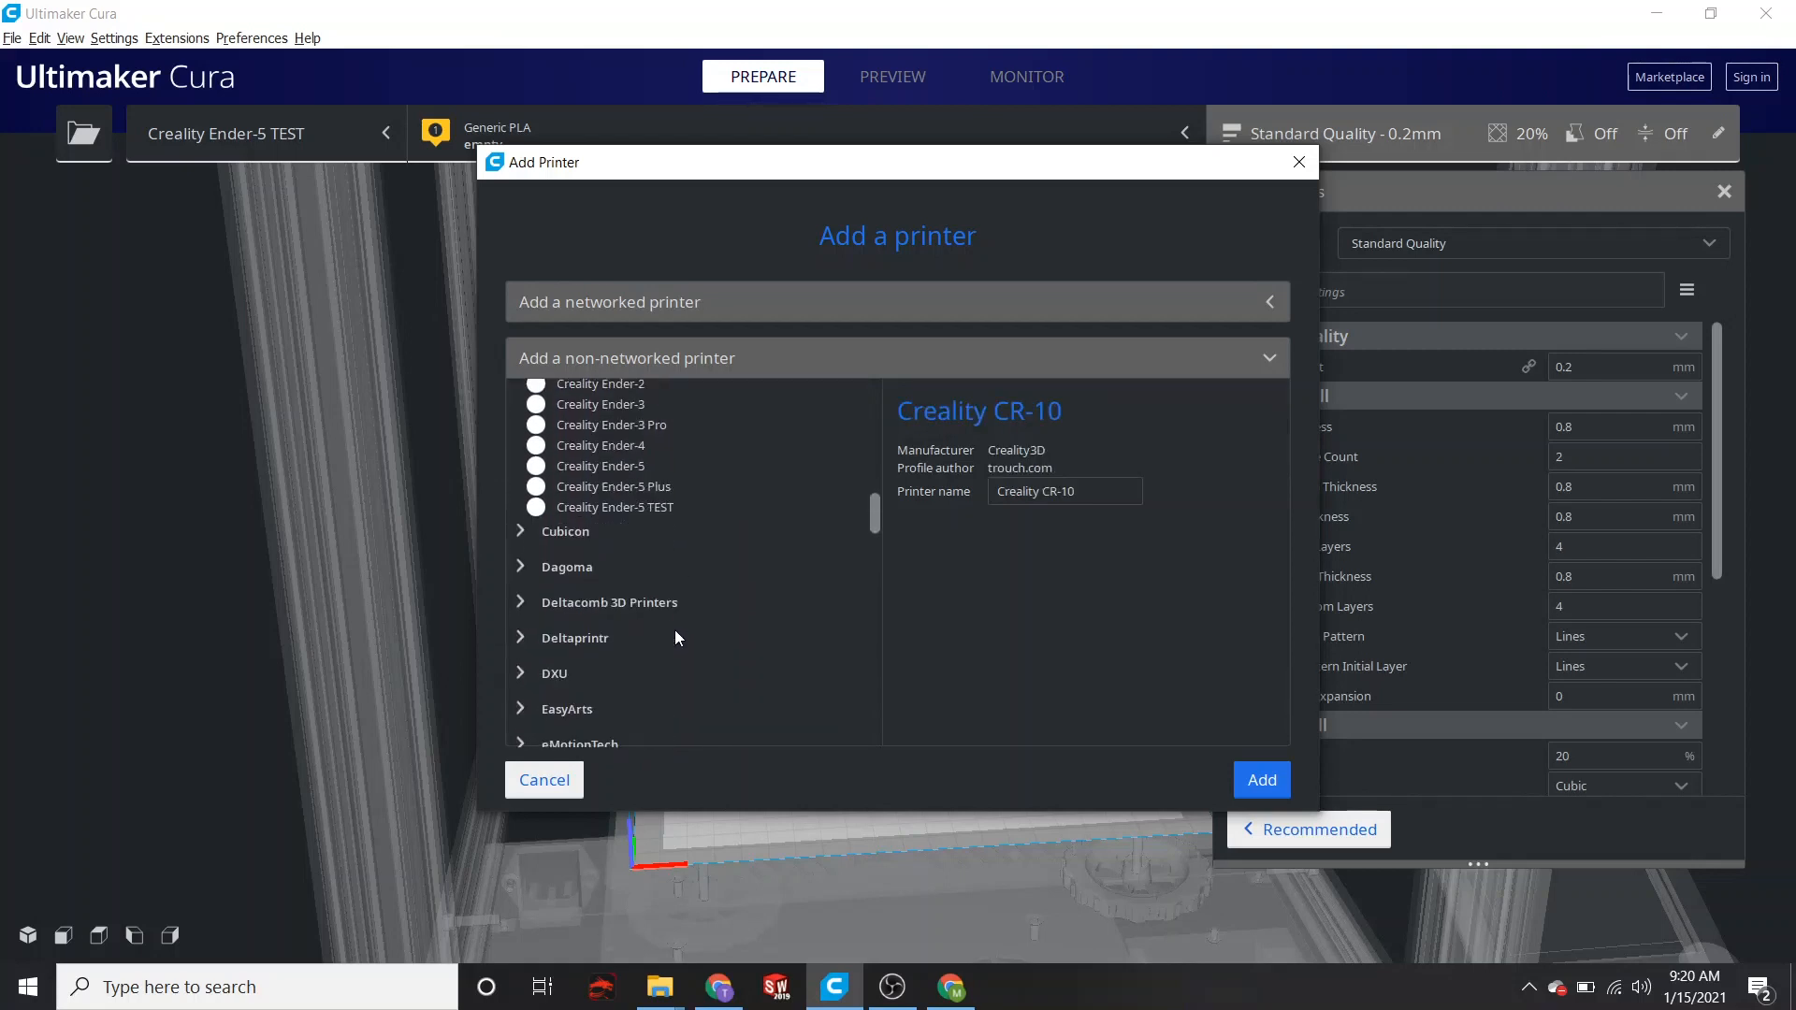
{"action": "scroll", "coordinate": [675, 631], "scroll_direction": "up", "scroll_amount": 2}
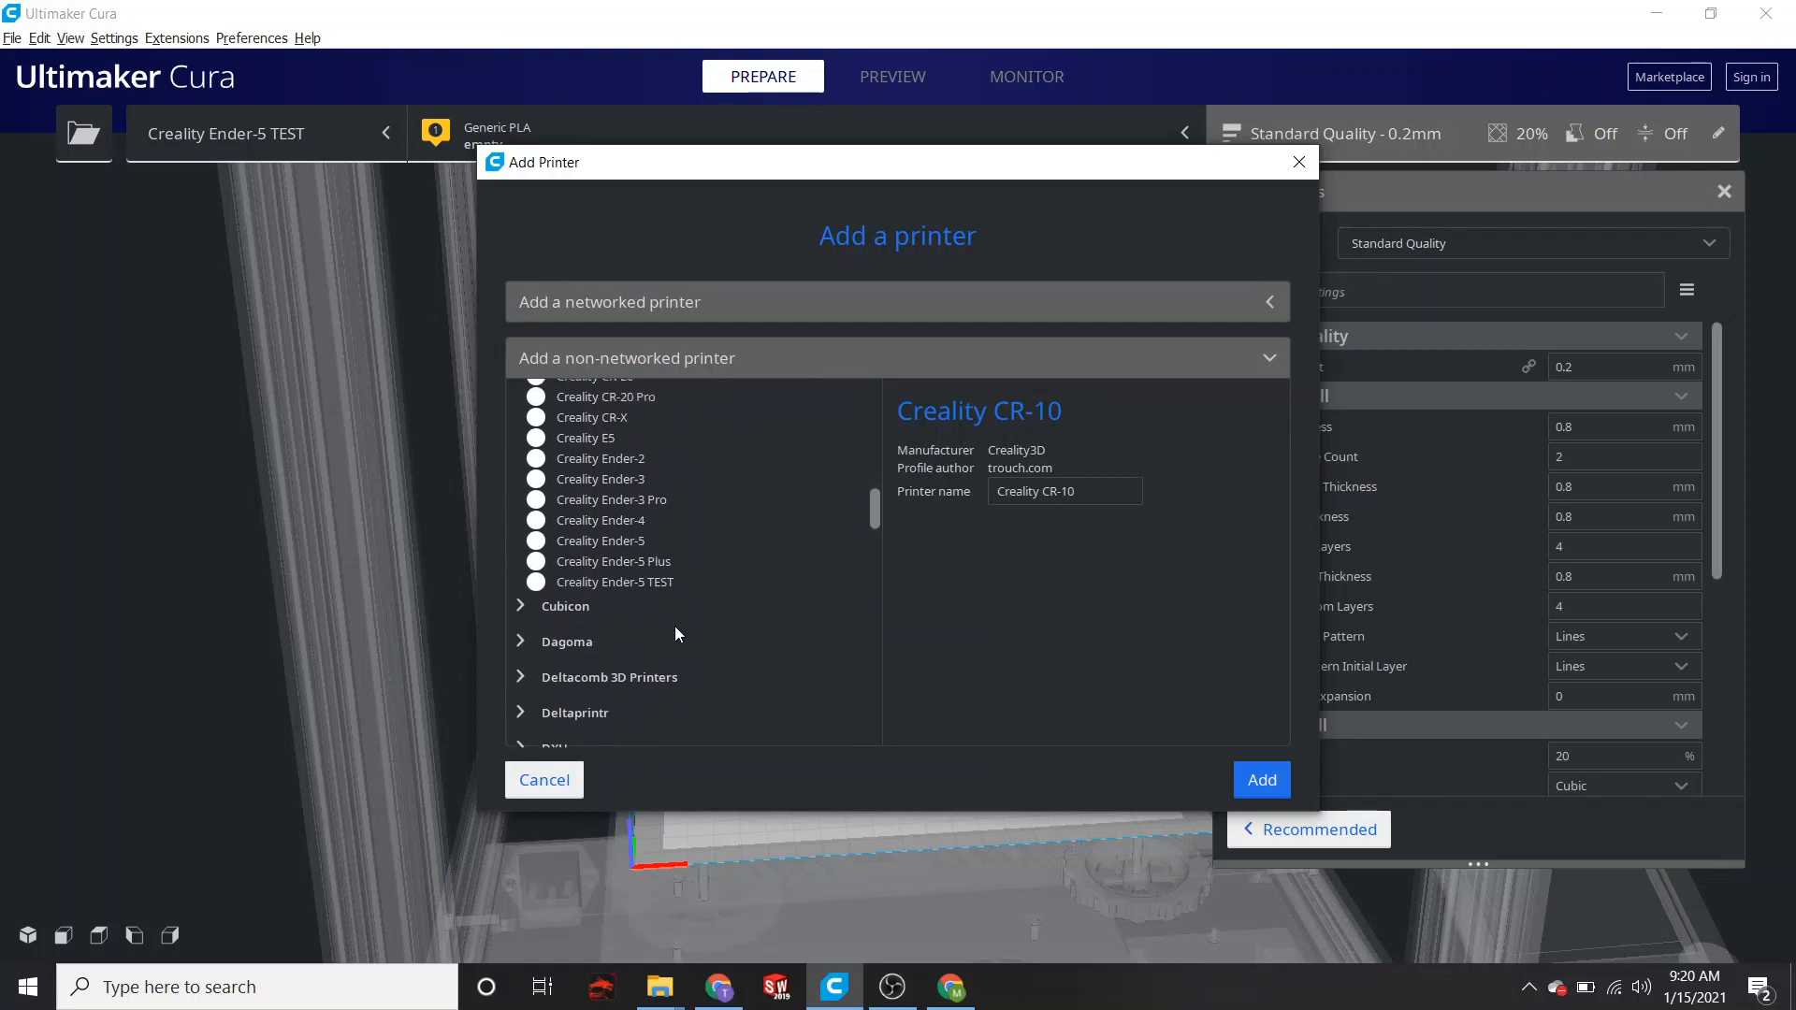
{"action": "scroll", "coordinate": [675, 625], "scroll_direction": "up", "scroll_amount": 2}
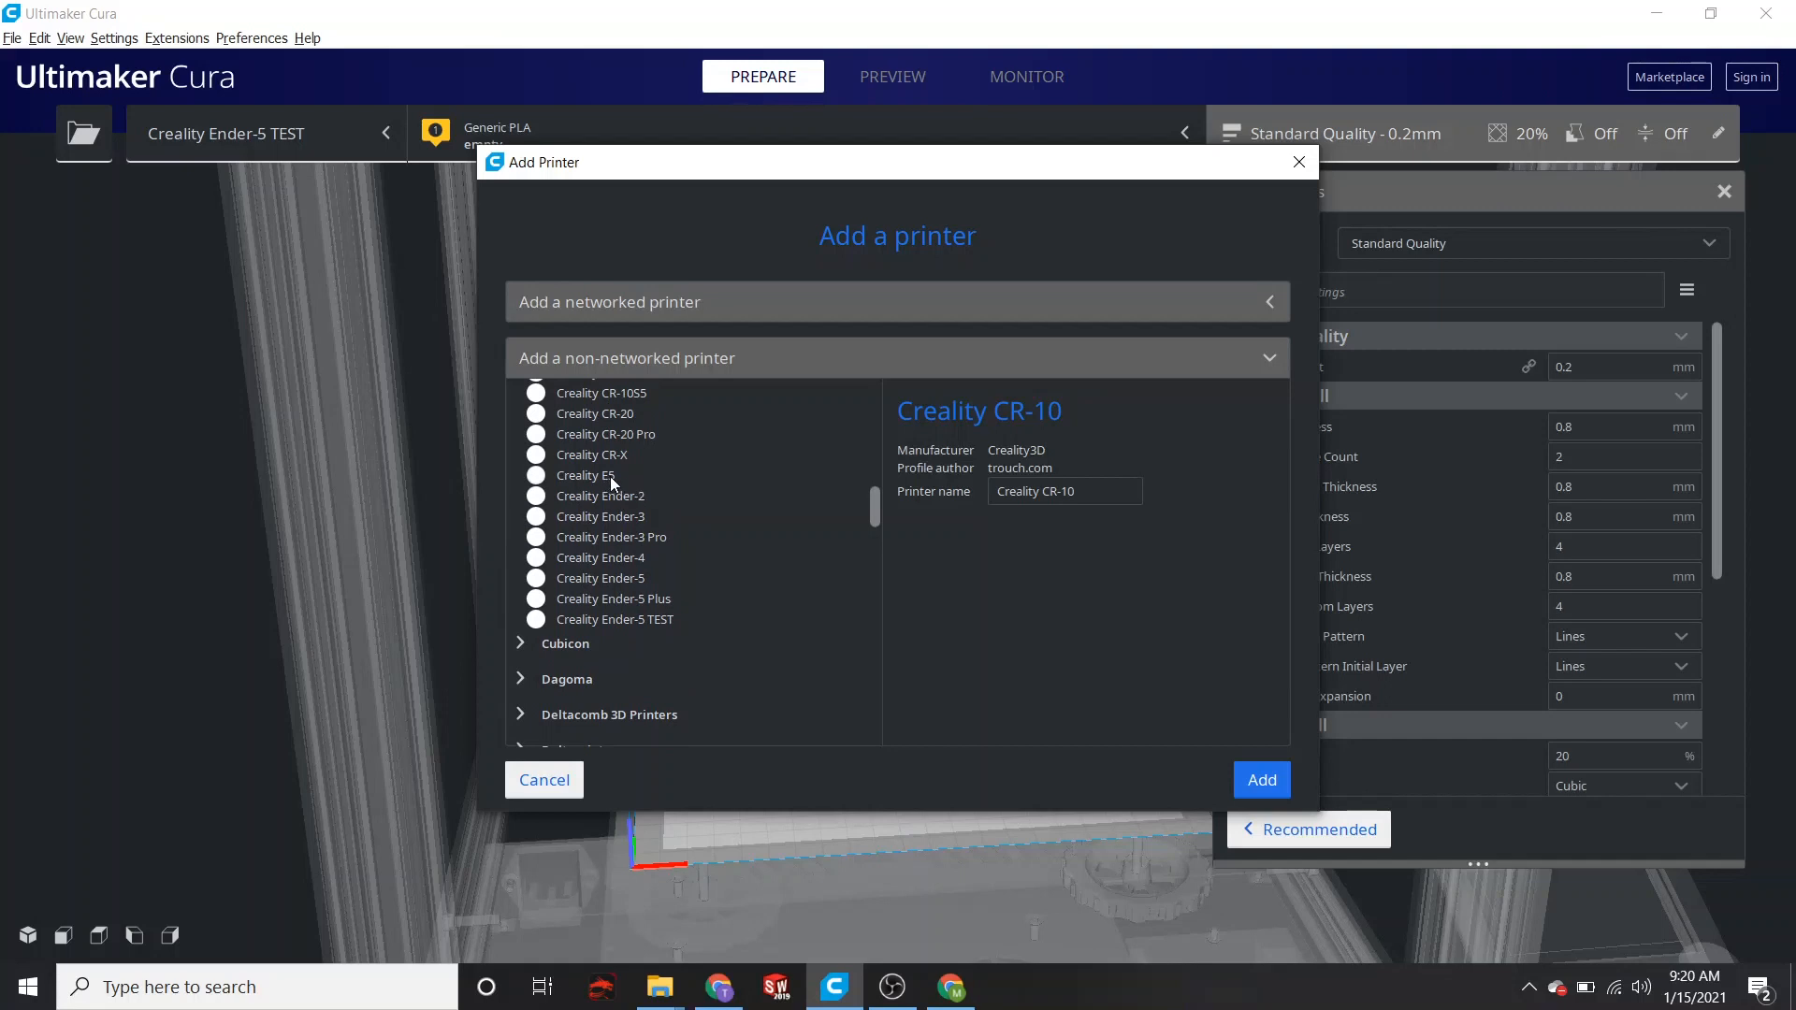
{"action": "left_click", "coordinate": [540, 476]}
{"action": "left_click", "coordinate": [1267, 777]}
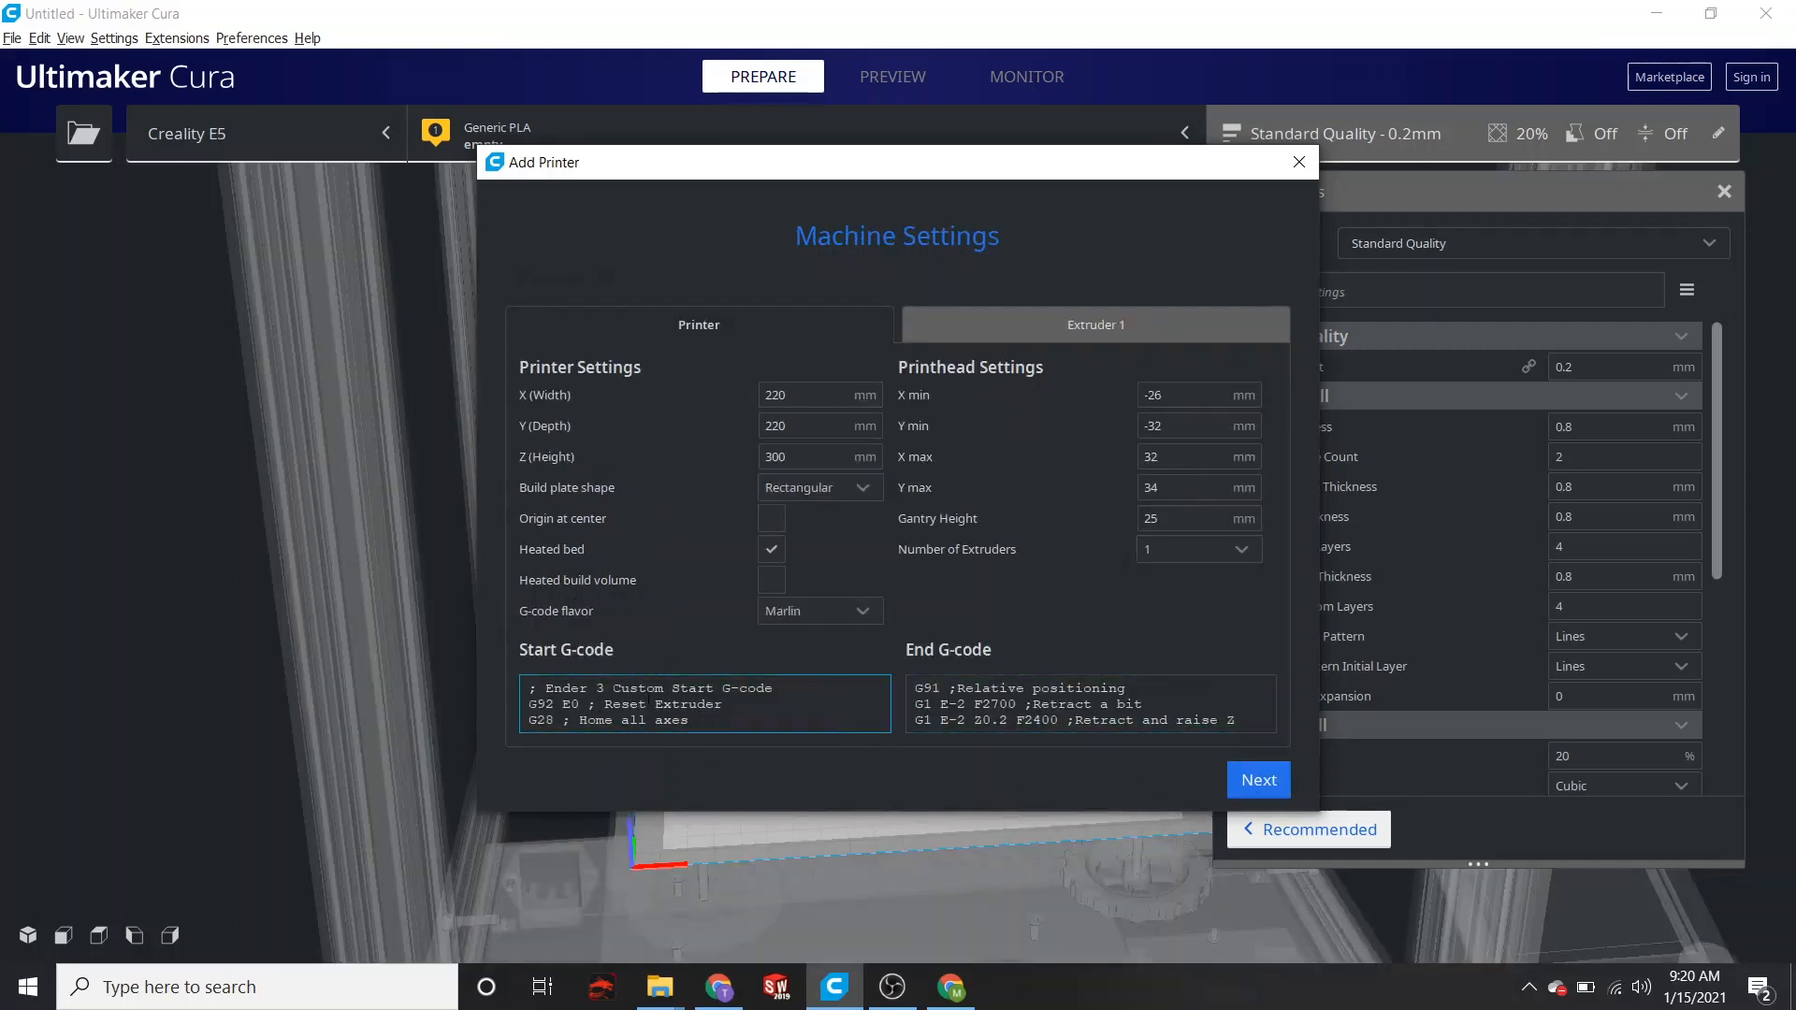
- Review the new printer's start G-code, accept its machine settings, close the preferences and view the whole Creality E5 model
{"action": "scroll", "coordinate": [711, 702], "scroll_direction": "down", "scroll_amount": 1}
{"action": "scroll", "coordinate": [711, 702], "scroll_direction": "up", "scroll_amount": 2}
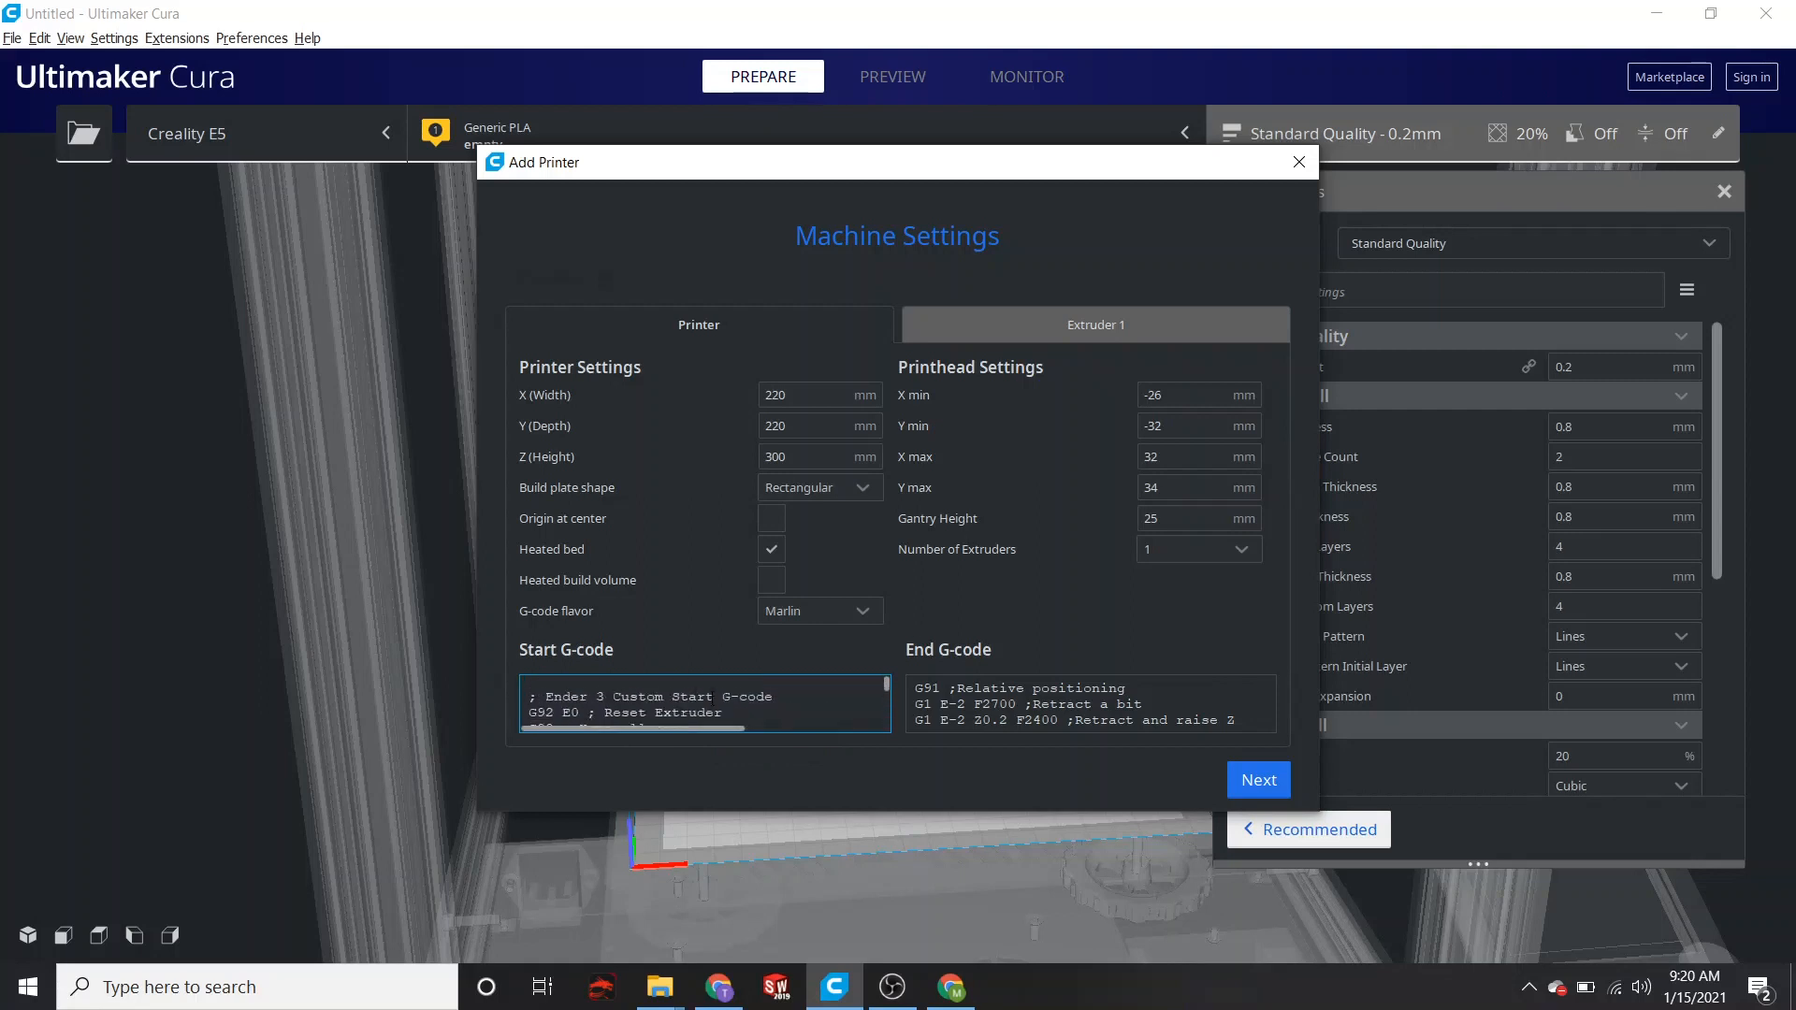
{"action": "scroll", "coordinate": [701, 711], "scroll_direction": "down", "scroll_amount": 1}
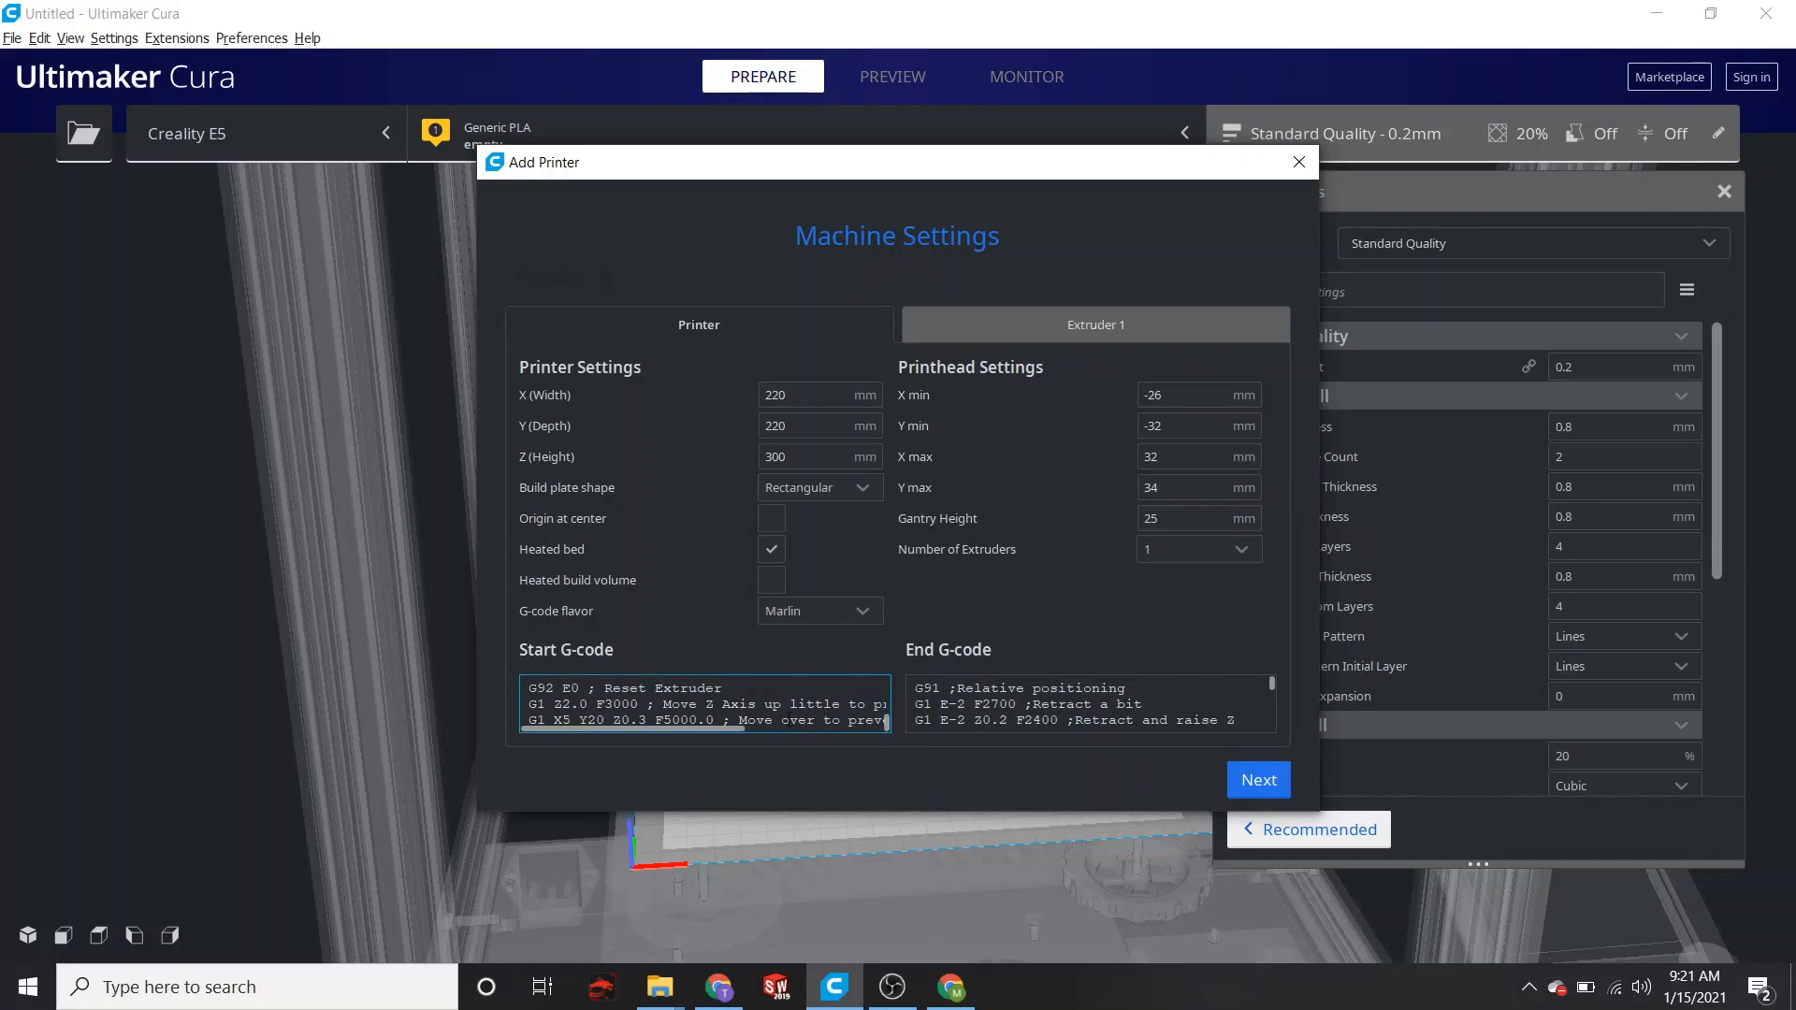
{"action": "left_click", "coordinate": [1260, 781]}
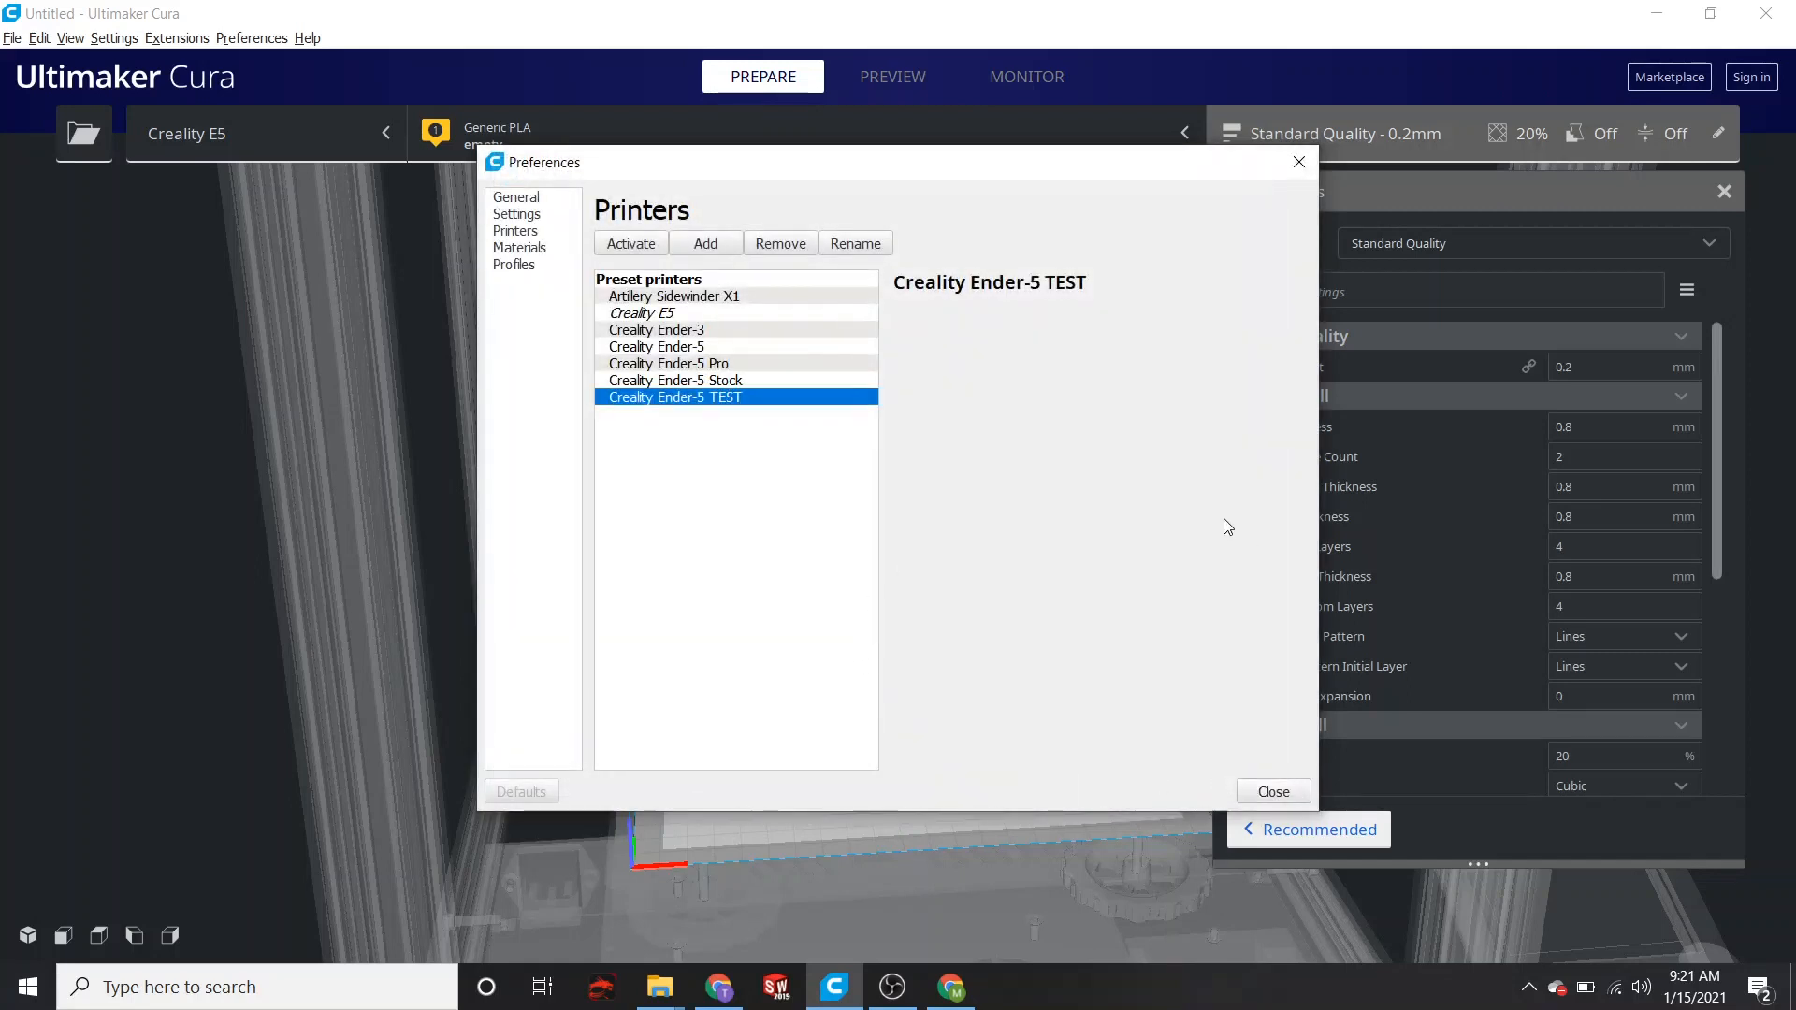
{"action": "left_click", "coordinate": [1271, 792]}
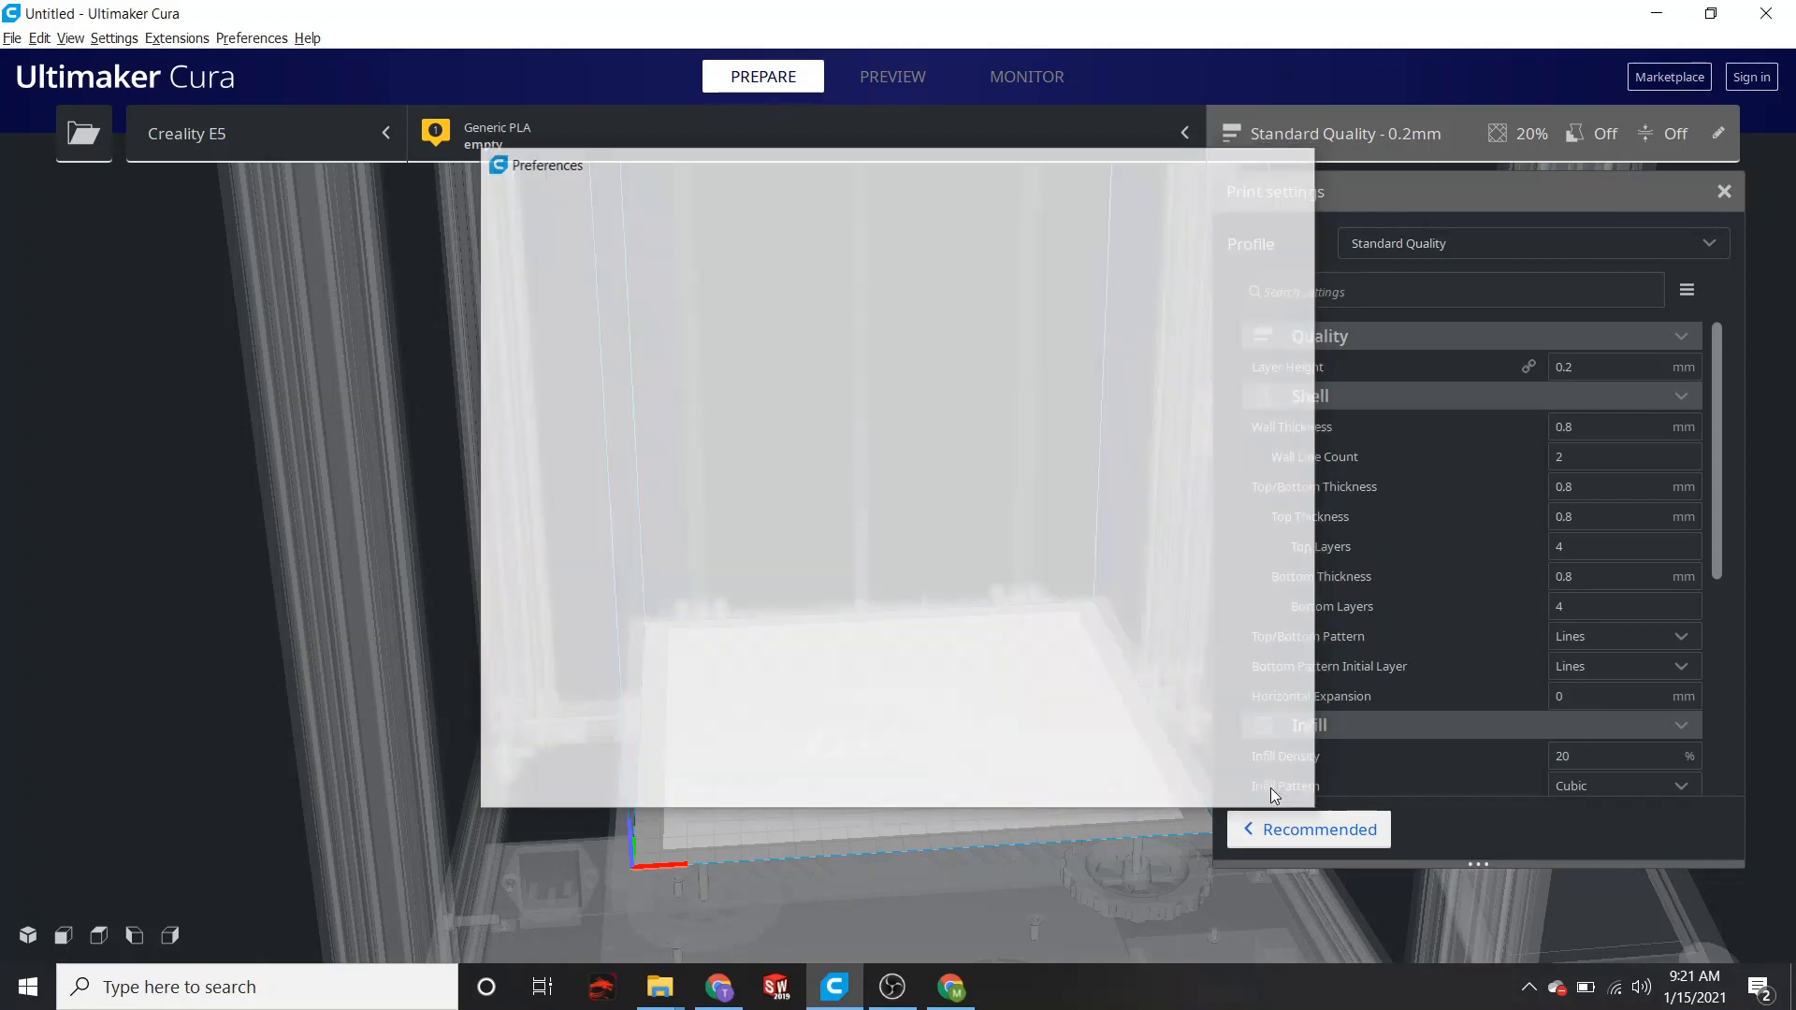
{"action": "scroll", "coordinate": [932, 688], "scroll_direction": "up", "scroll_amount": 3}
{"action": "scroll", "coordinate": [934, 683], "scroll_direction": "down", "scroll_amount": 12}
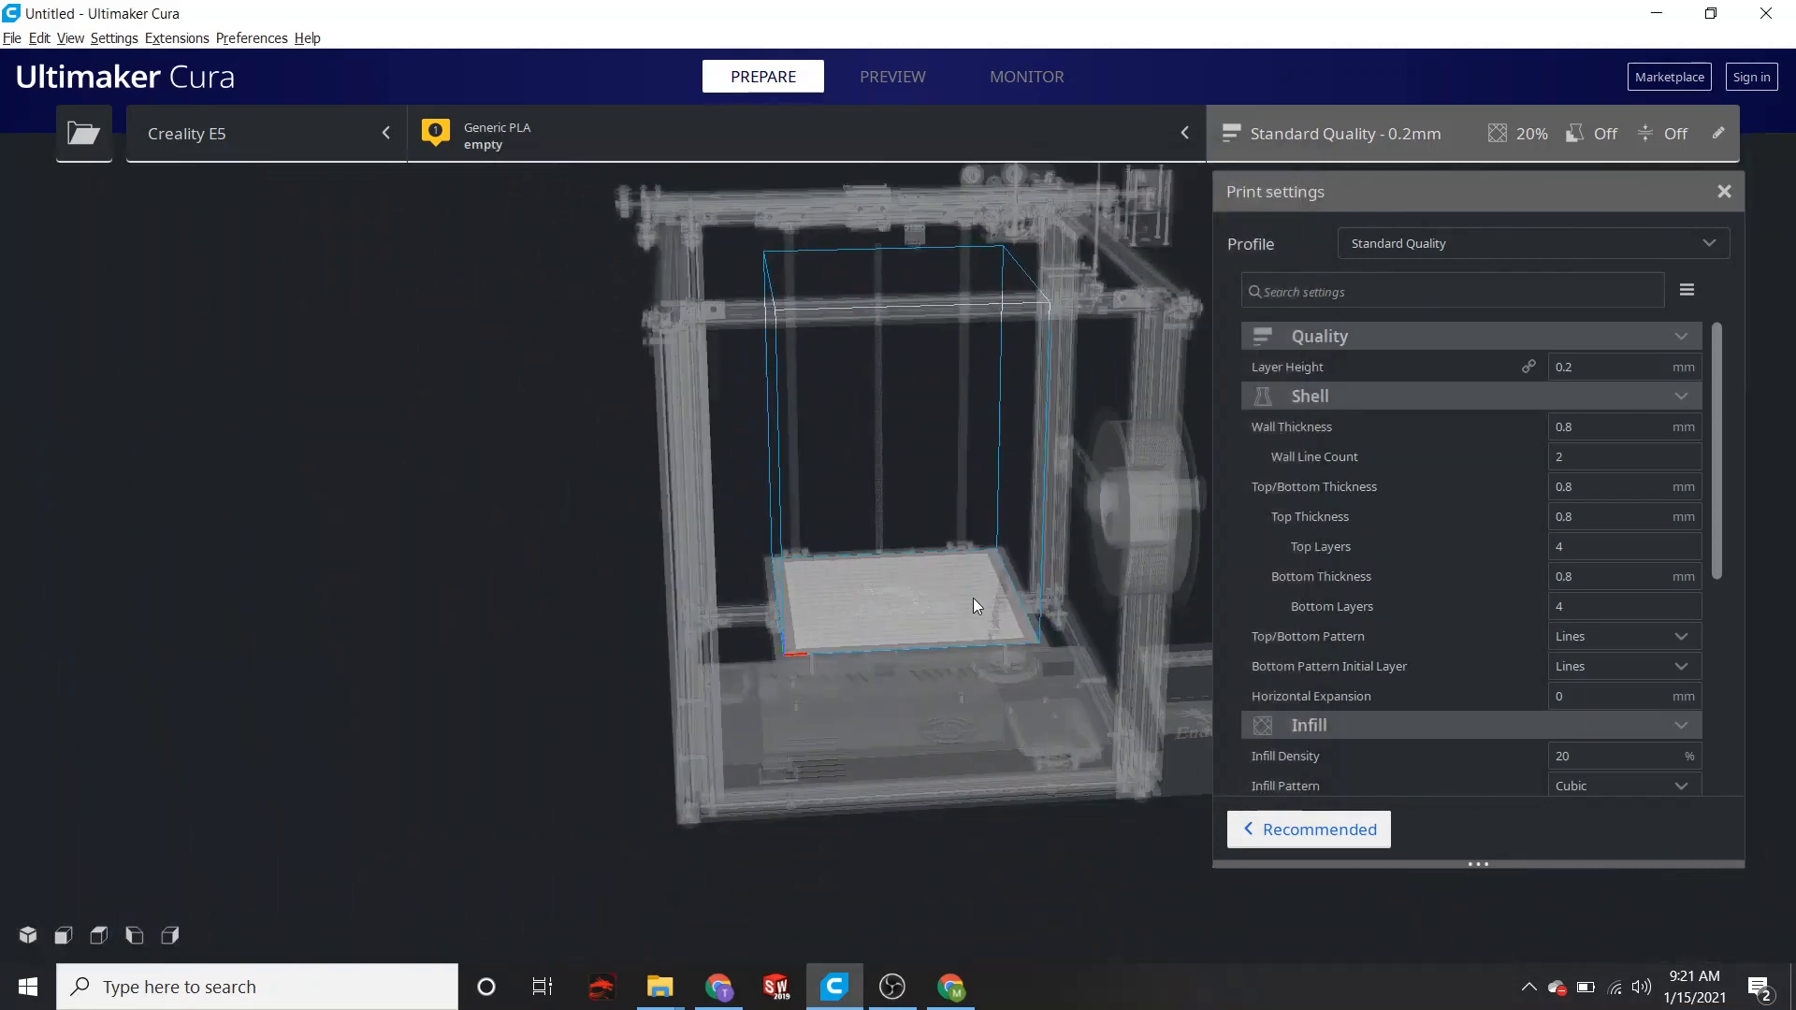
{"action": "scroll", "coordinate": [973, 606], "scroll_direction": "down", "scroll_amount": 3}
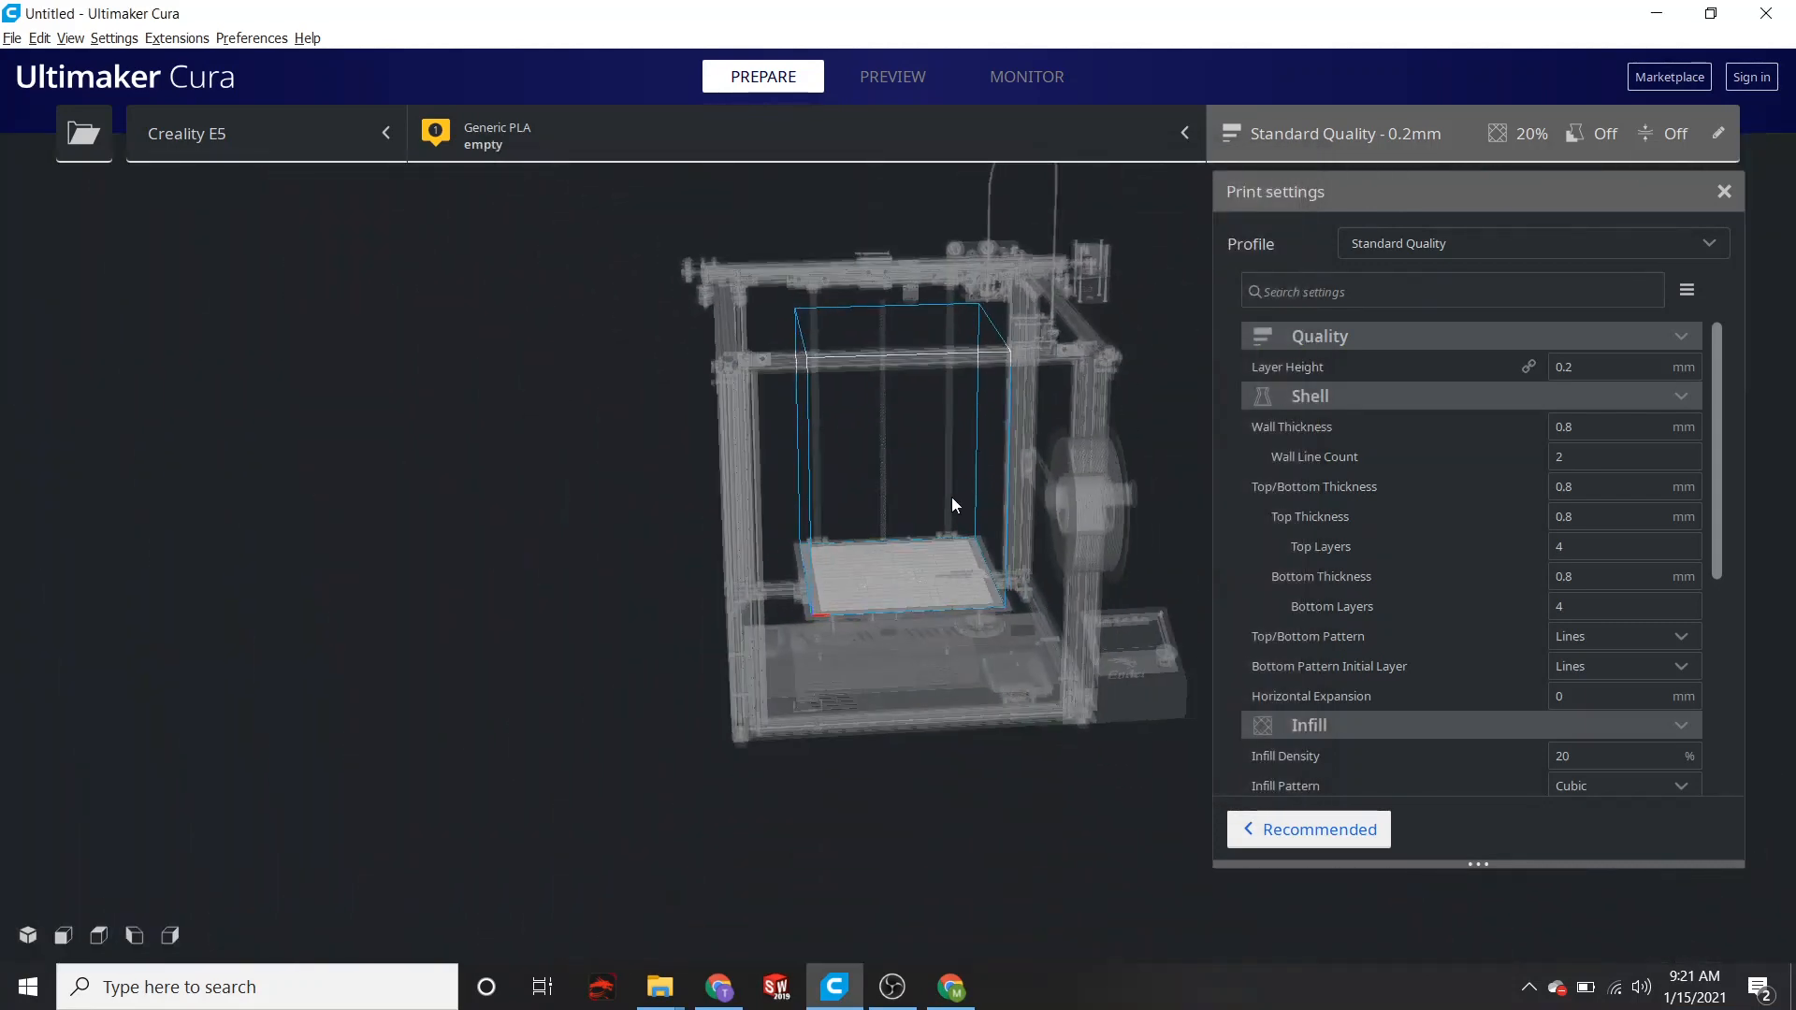
- Switch the active printer to Creality Ender-5 Pro
{"action": "left_click", "coordinate": [309, 138]}
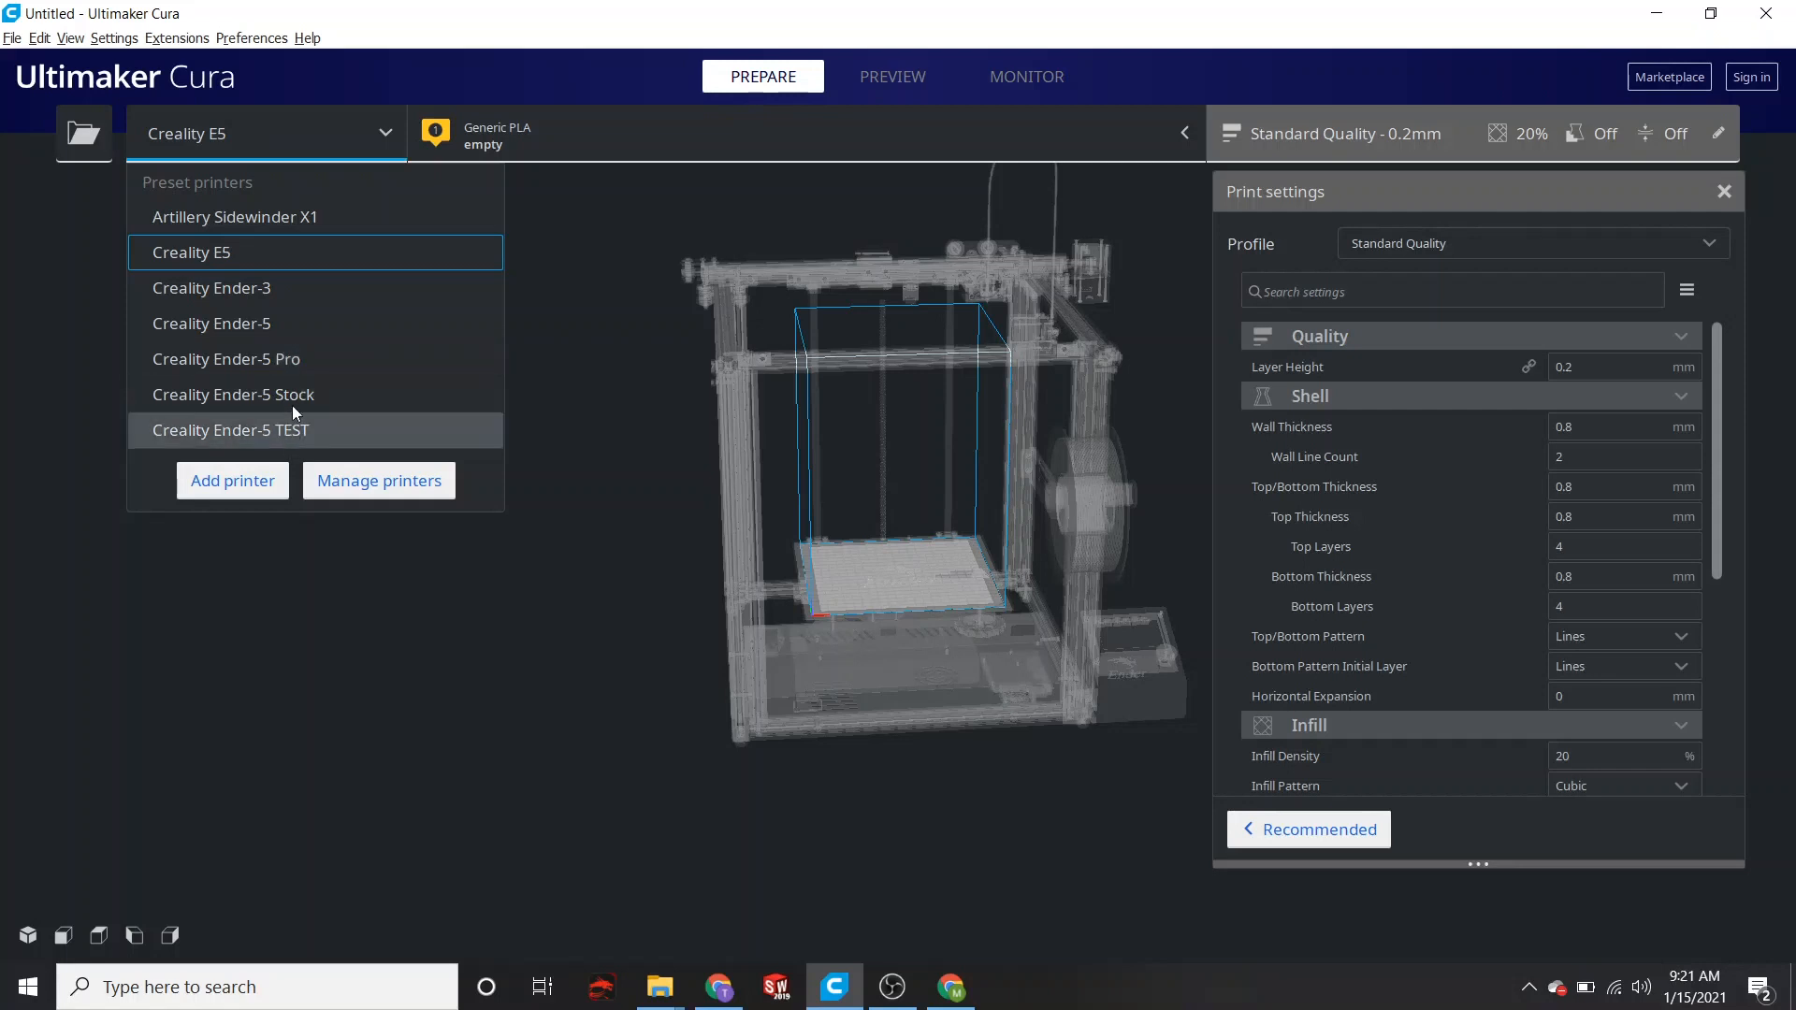
{"action": "left_click", "coordinate": [312, 361]}
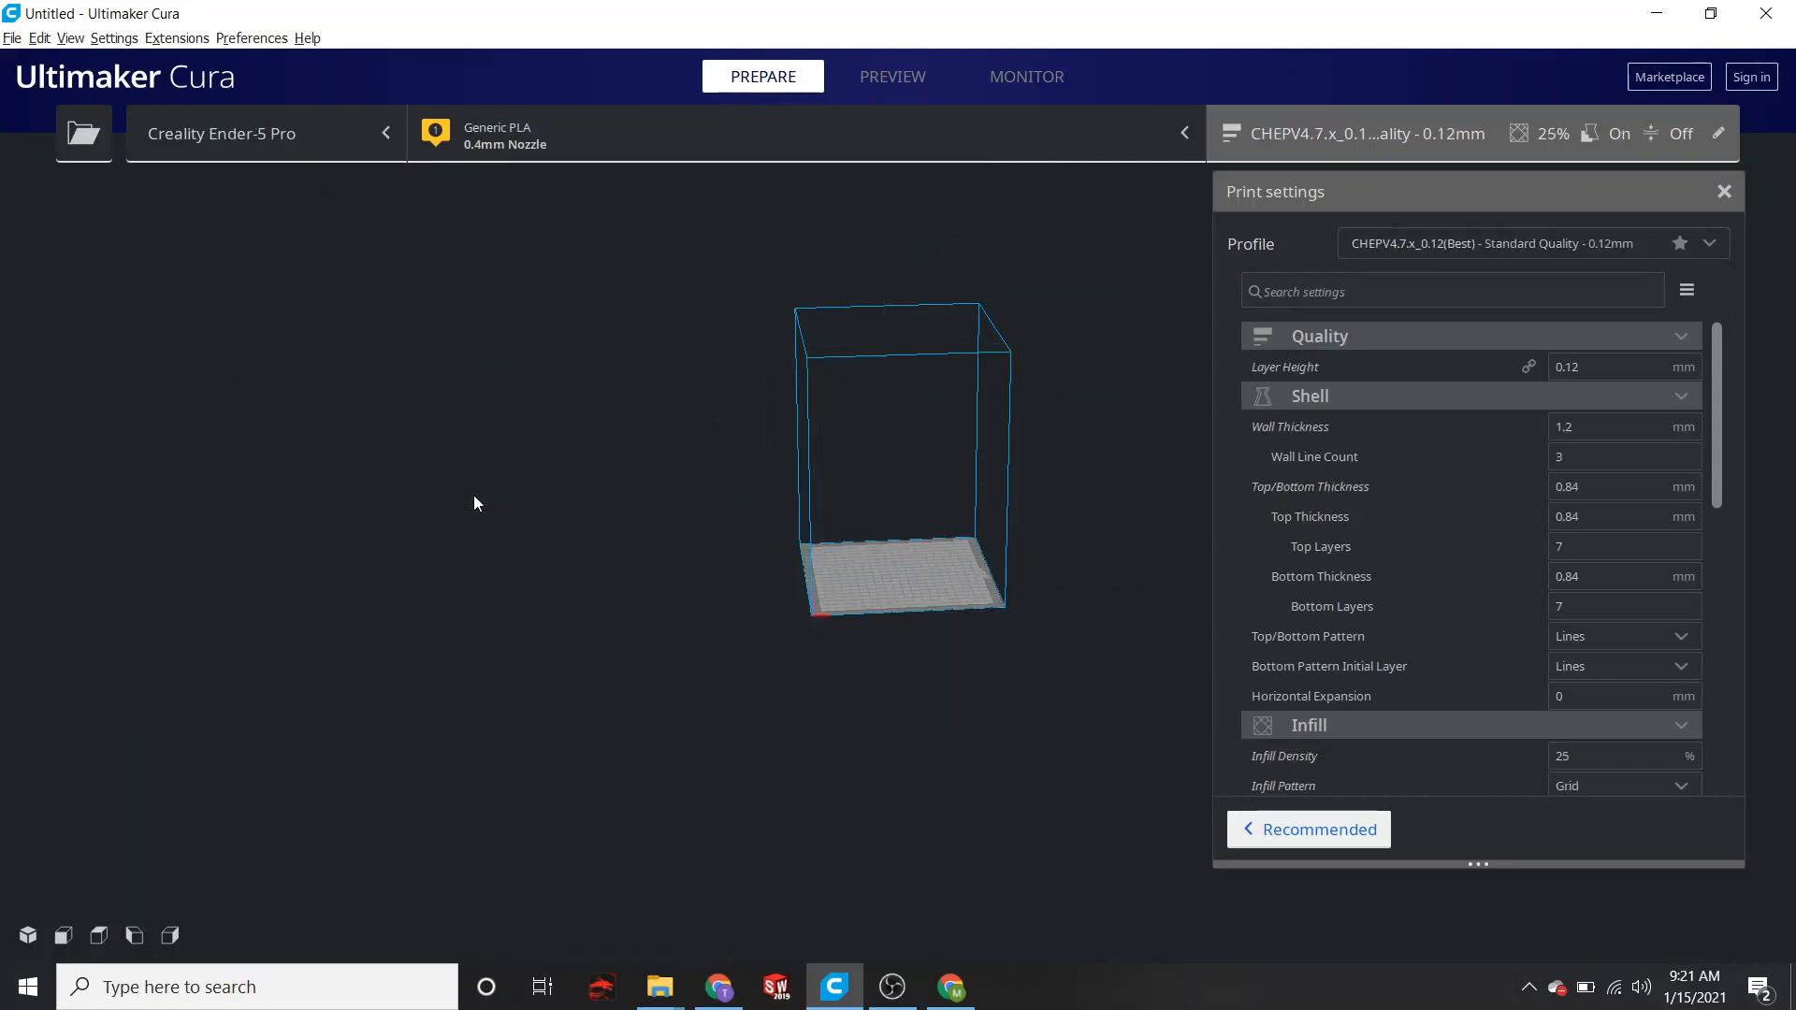
{"action": "left_click", "coordinate": [310, 140]}
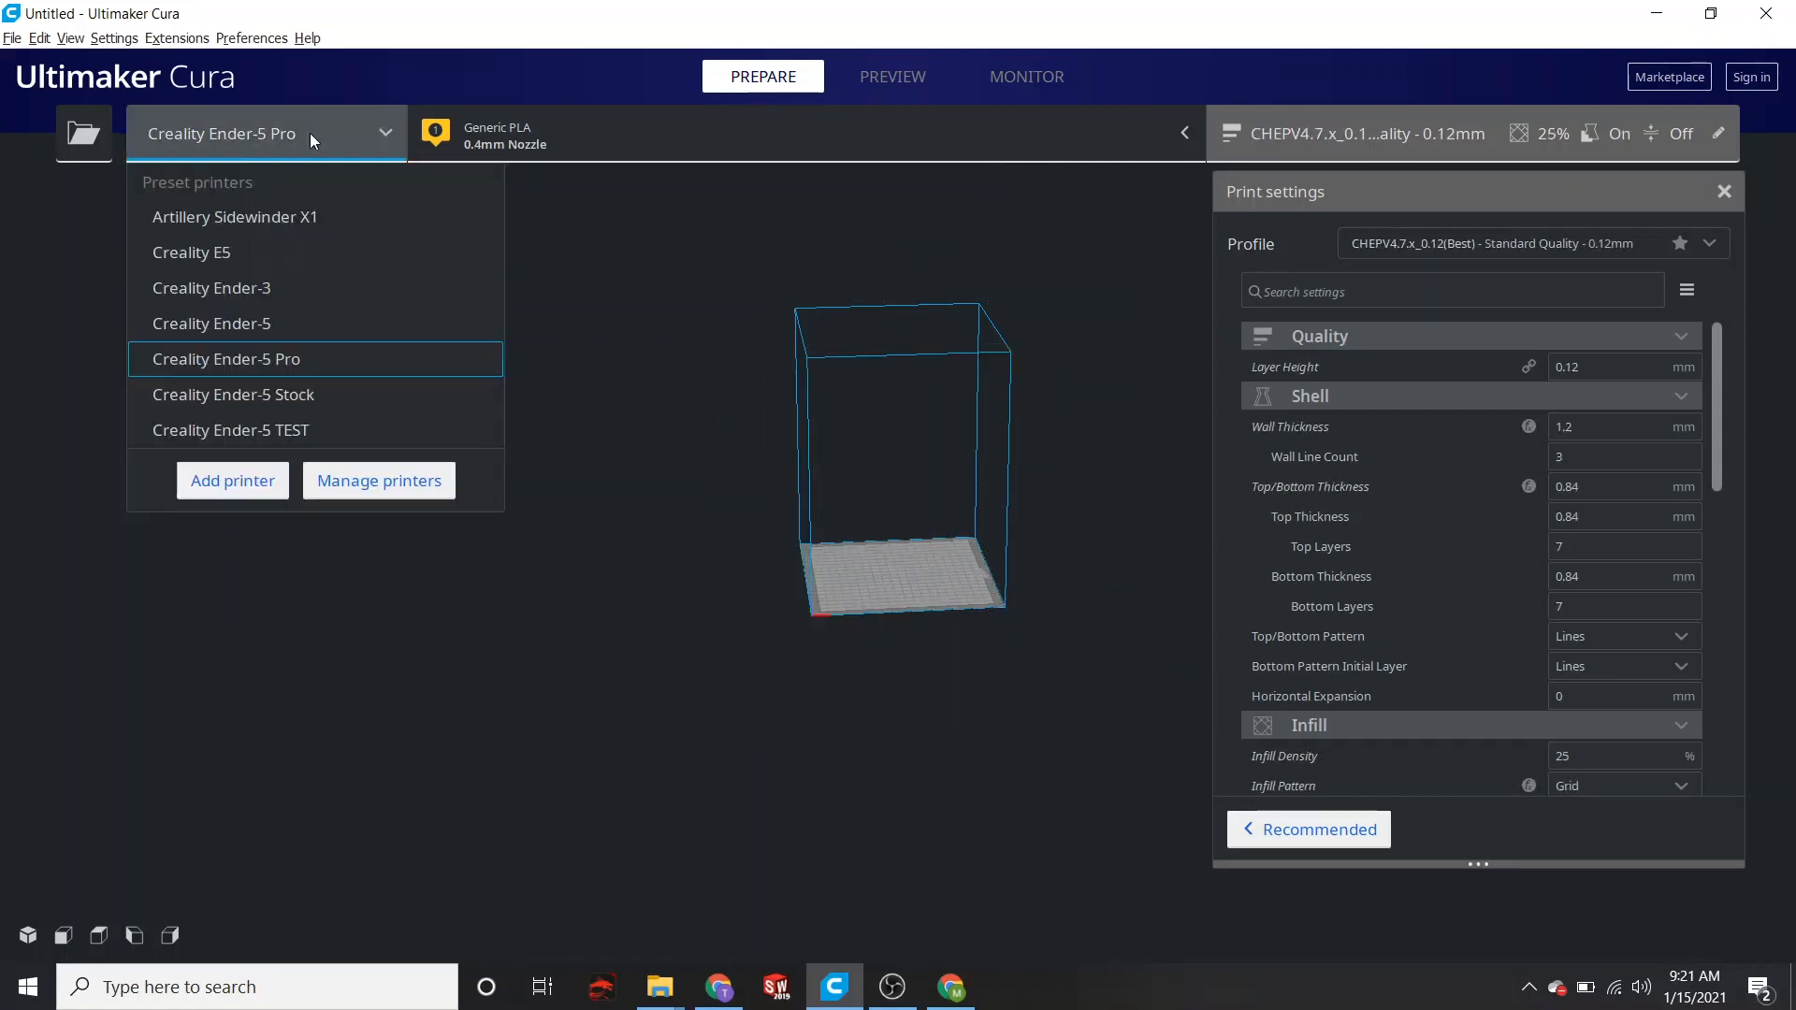
{"action": "left_click", "coordinate": [310, 132]}
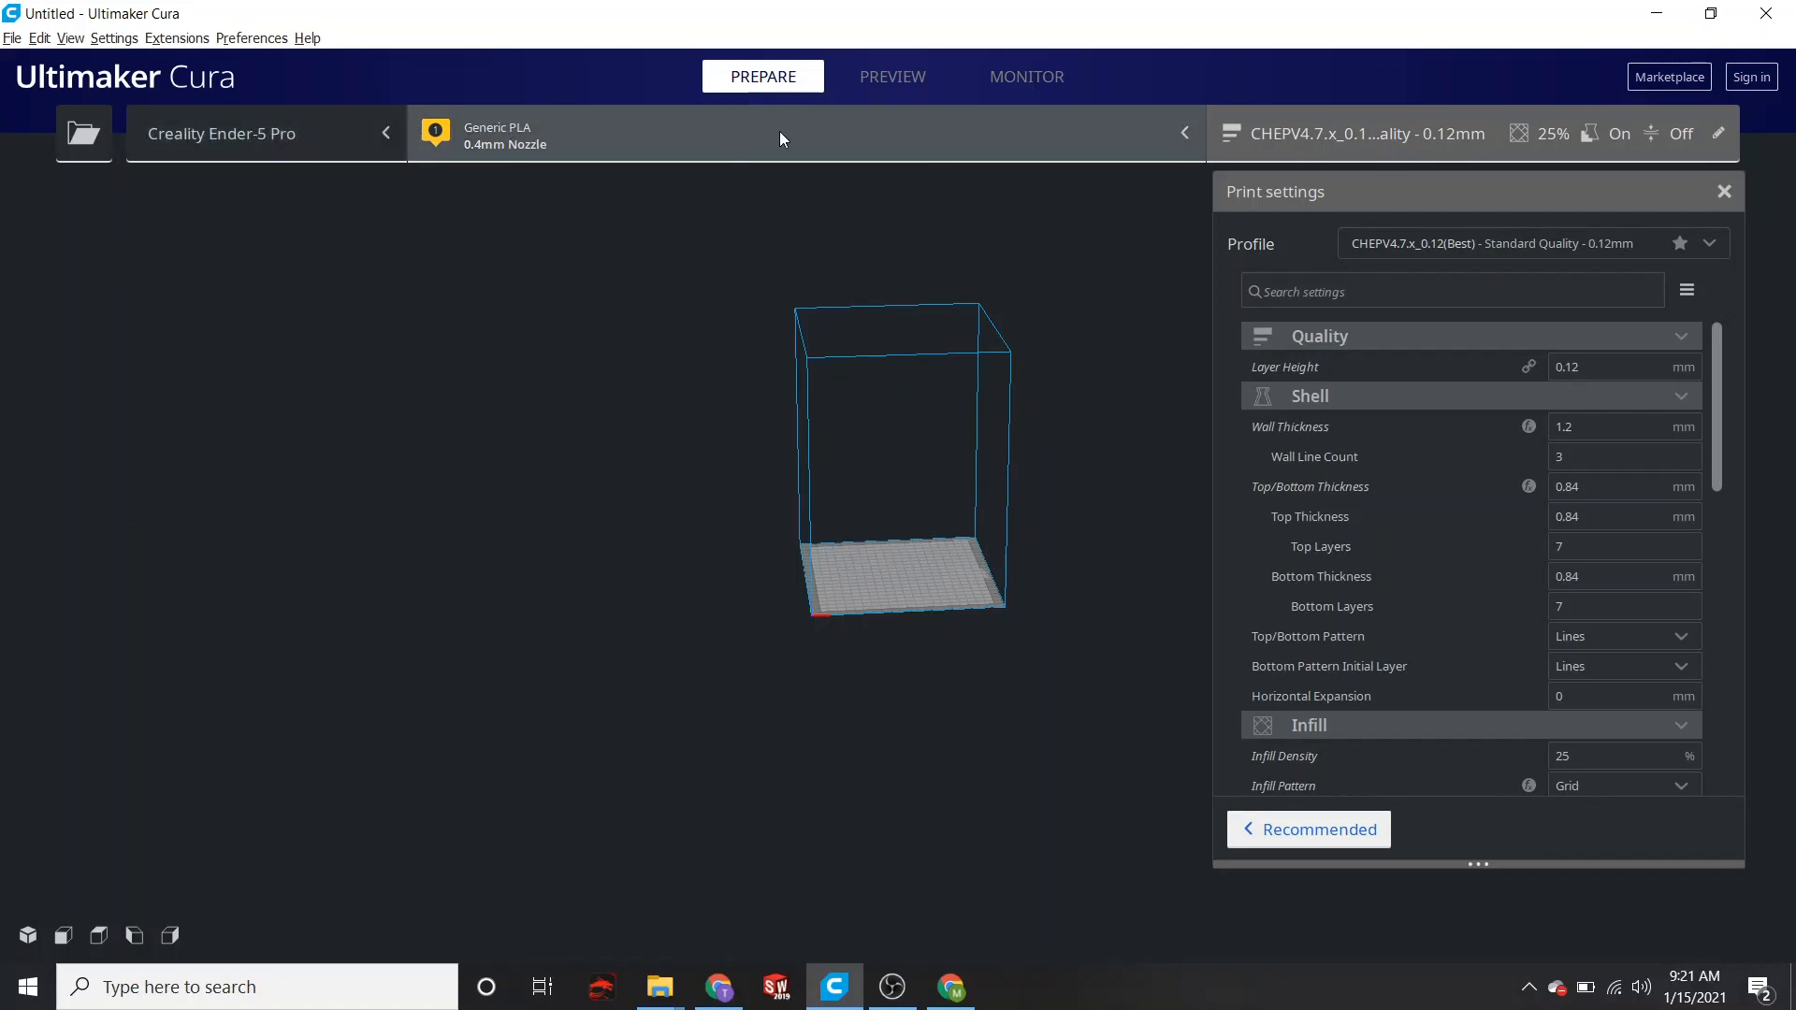
- Copy the entire start G-code from the Creality Ender-5 Pro's machine settings and close the preferences
{"action": "left_click", "coordinate": [114, 38]}
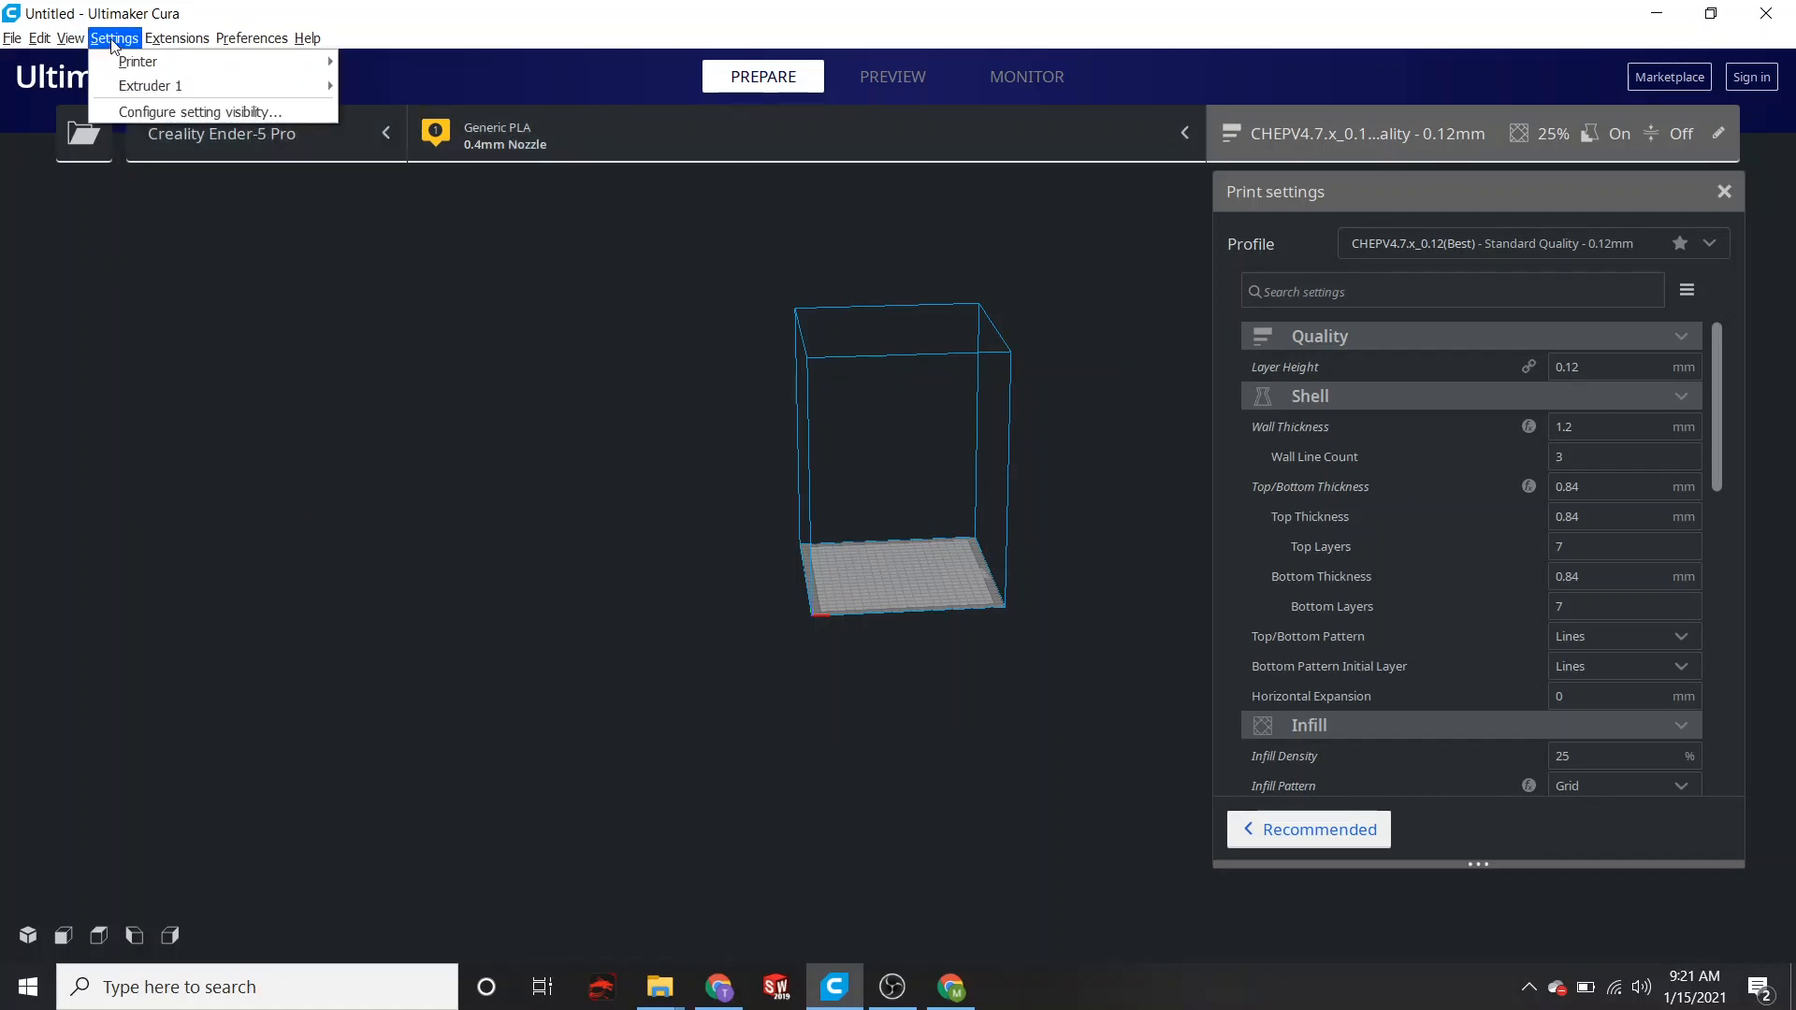
{"action": "left_click", "coordinate": [114, 38]}
{"action": "left_click", "coordinate": [114, 38]}
{"action": "mouse_move", "coordinate": [137, 61]}
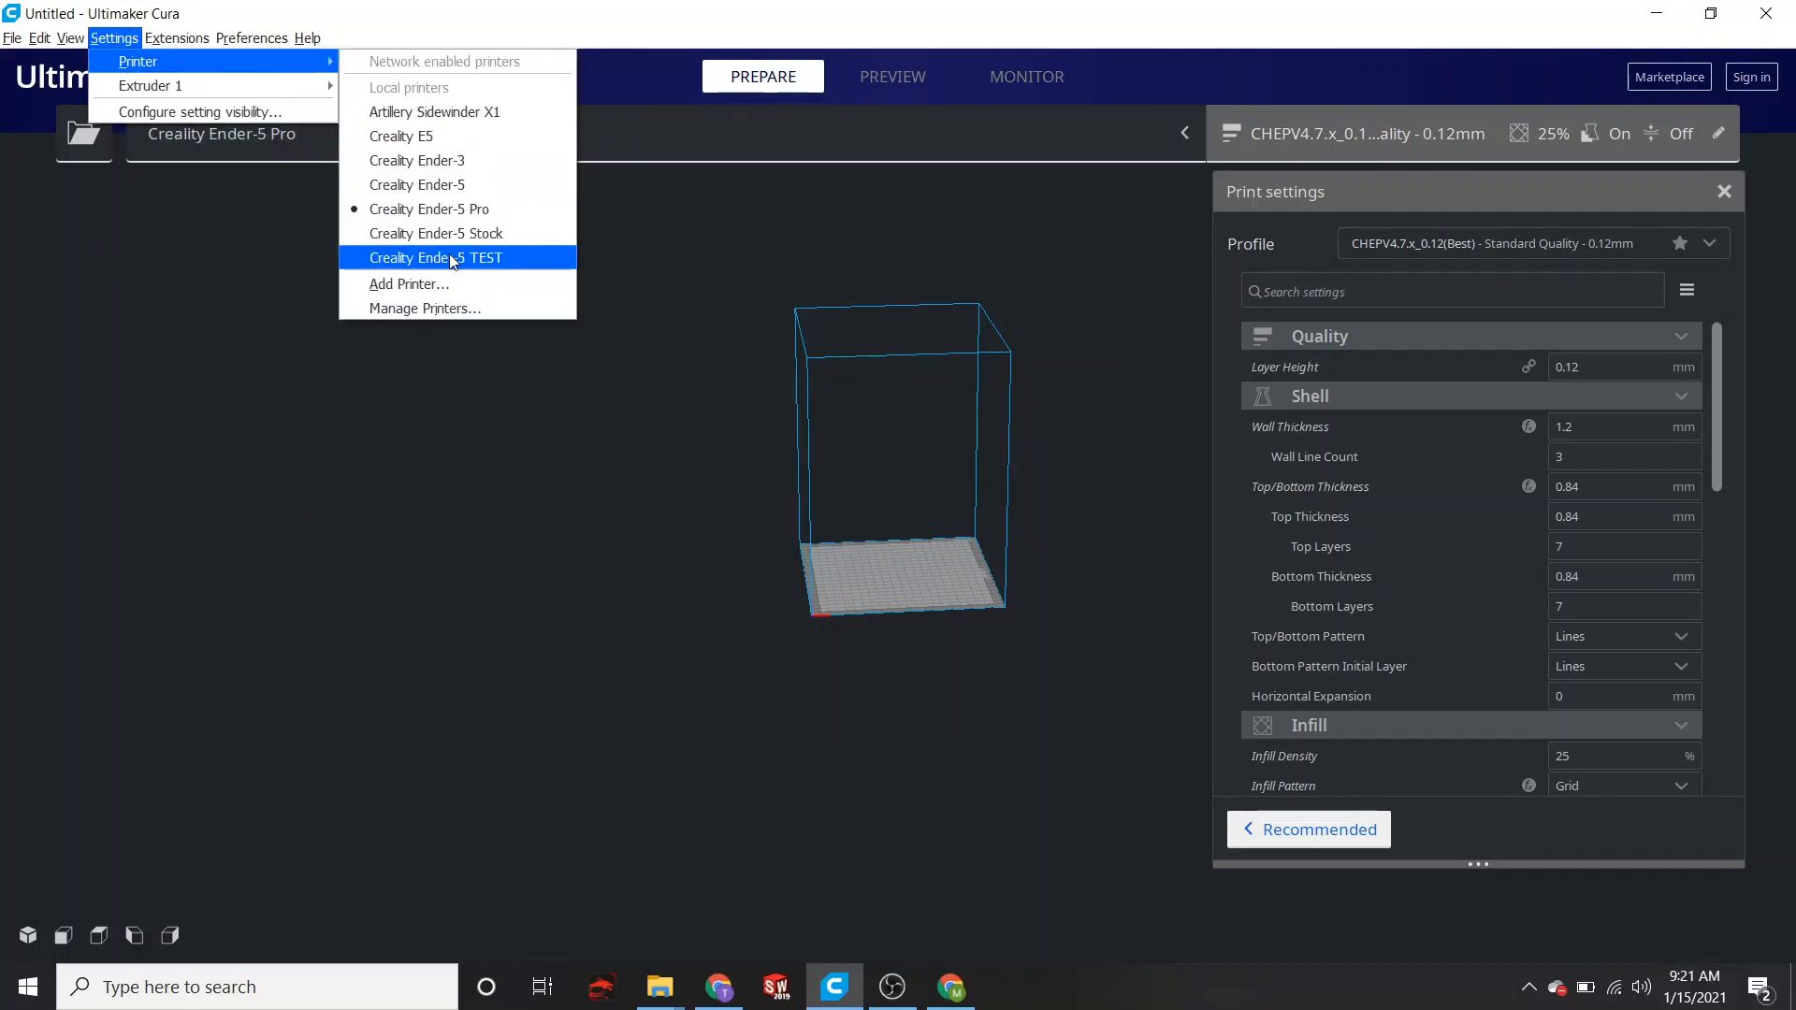
{"action": "left_click", "coordinate": [442, 307]}
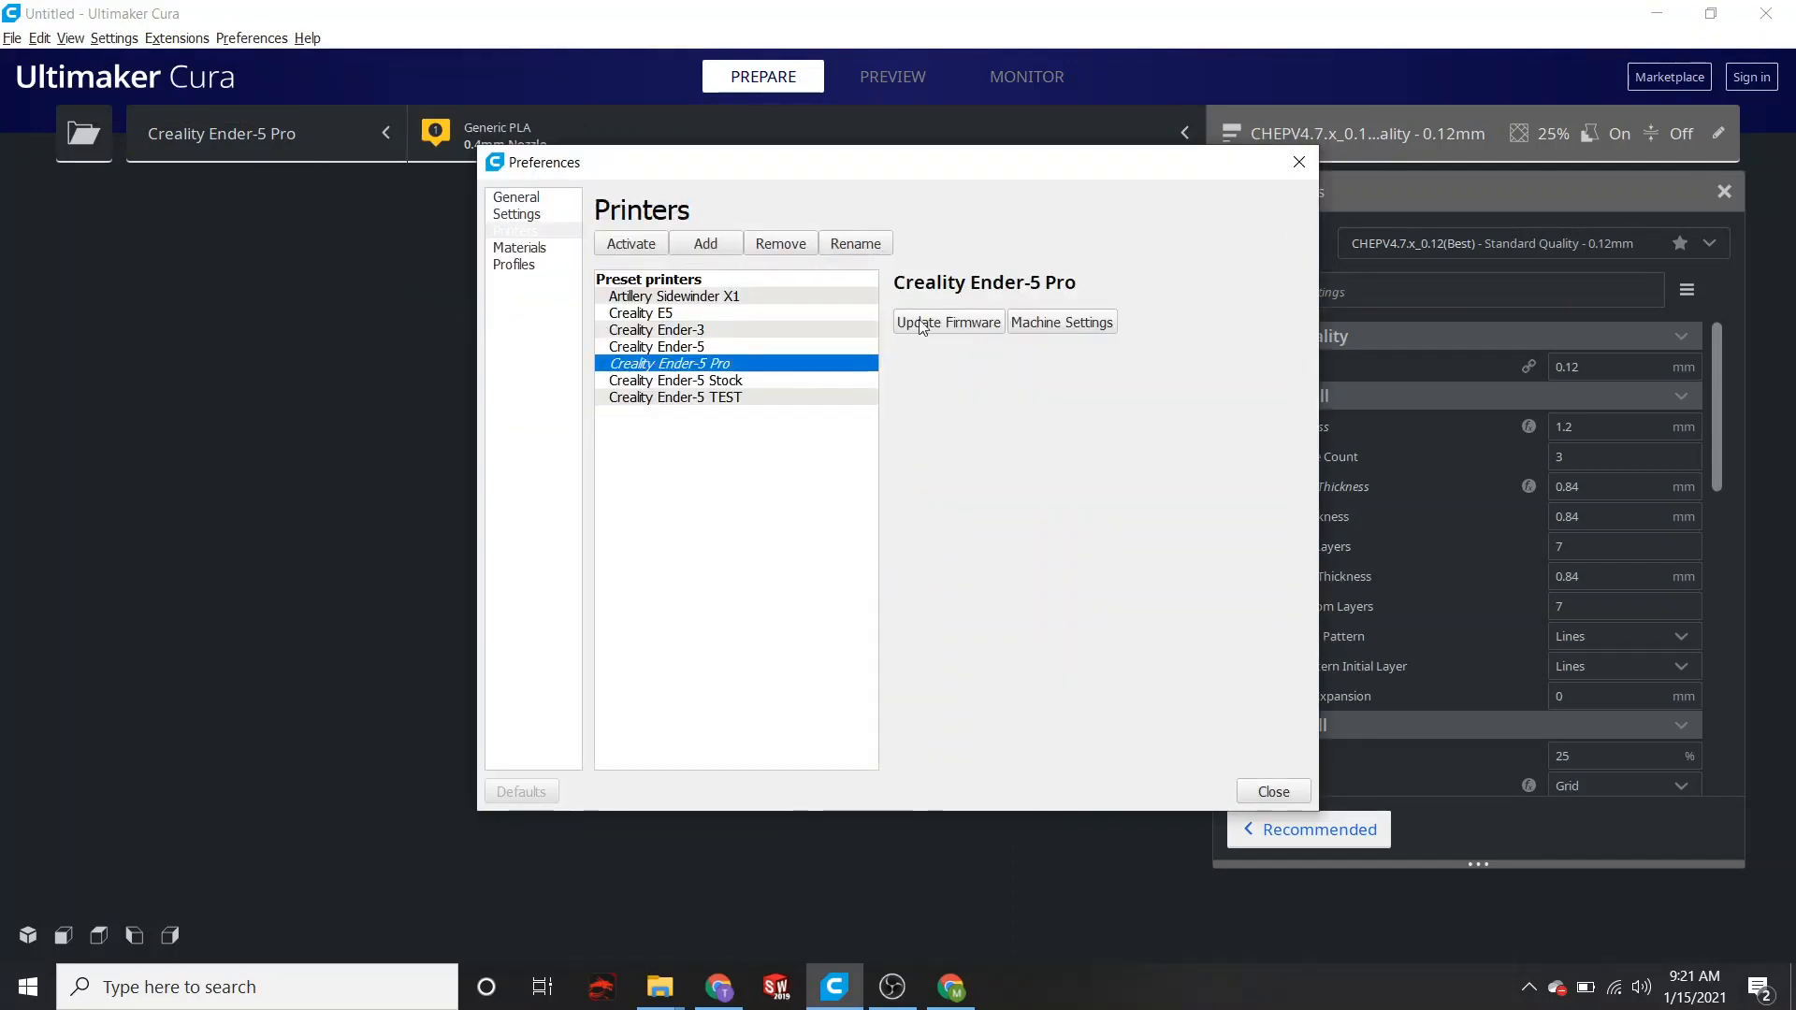
{"action": "left_click", "coordinate": [1029, 323]}
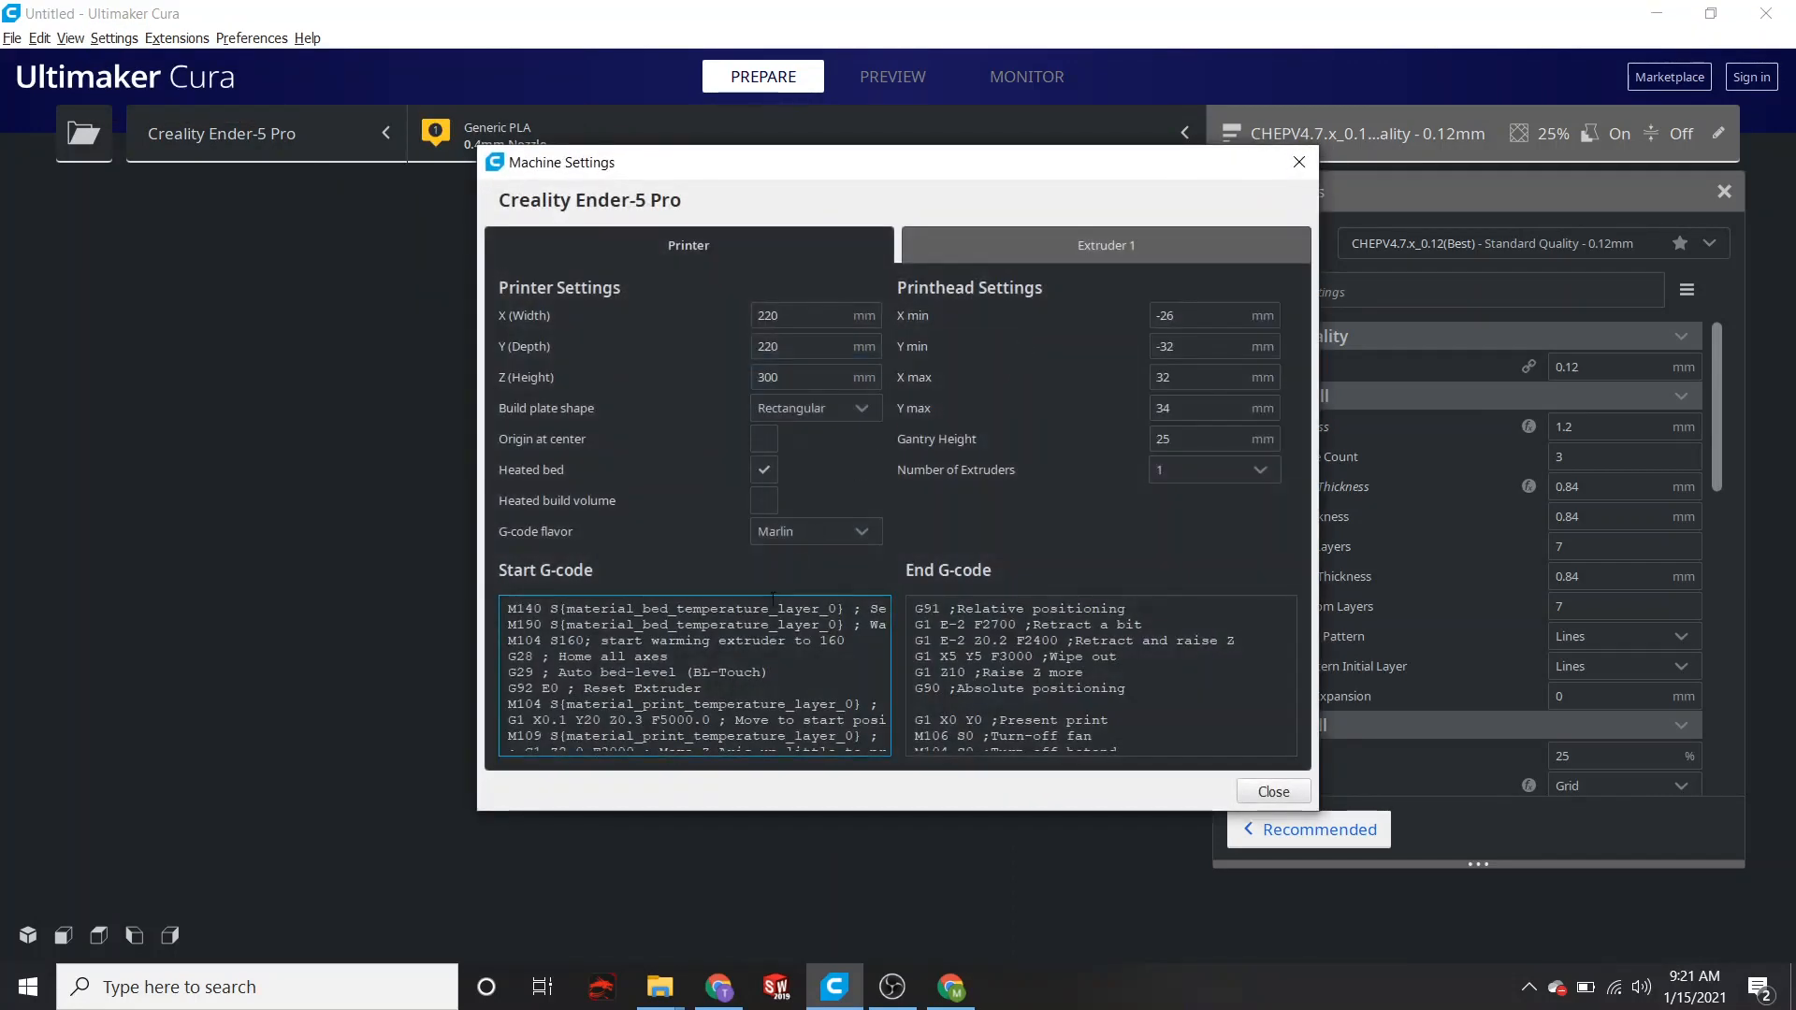
{"action": "key", "text": "ctrl+a"}
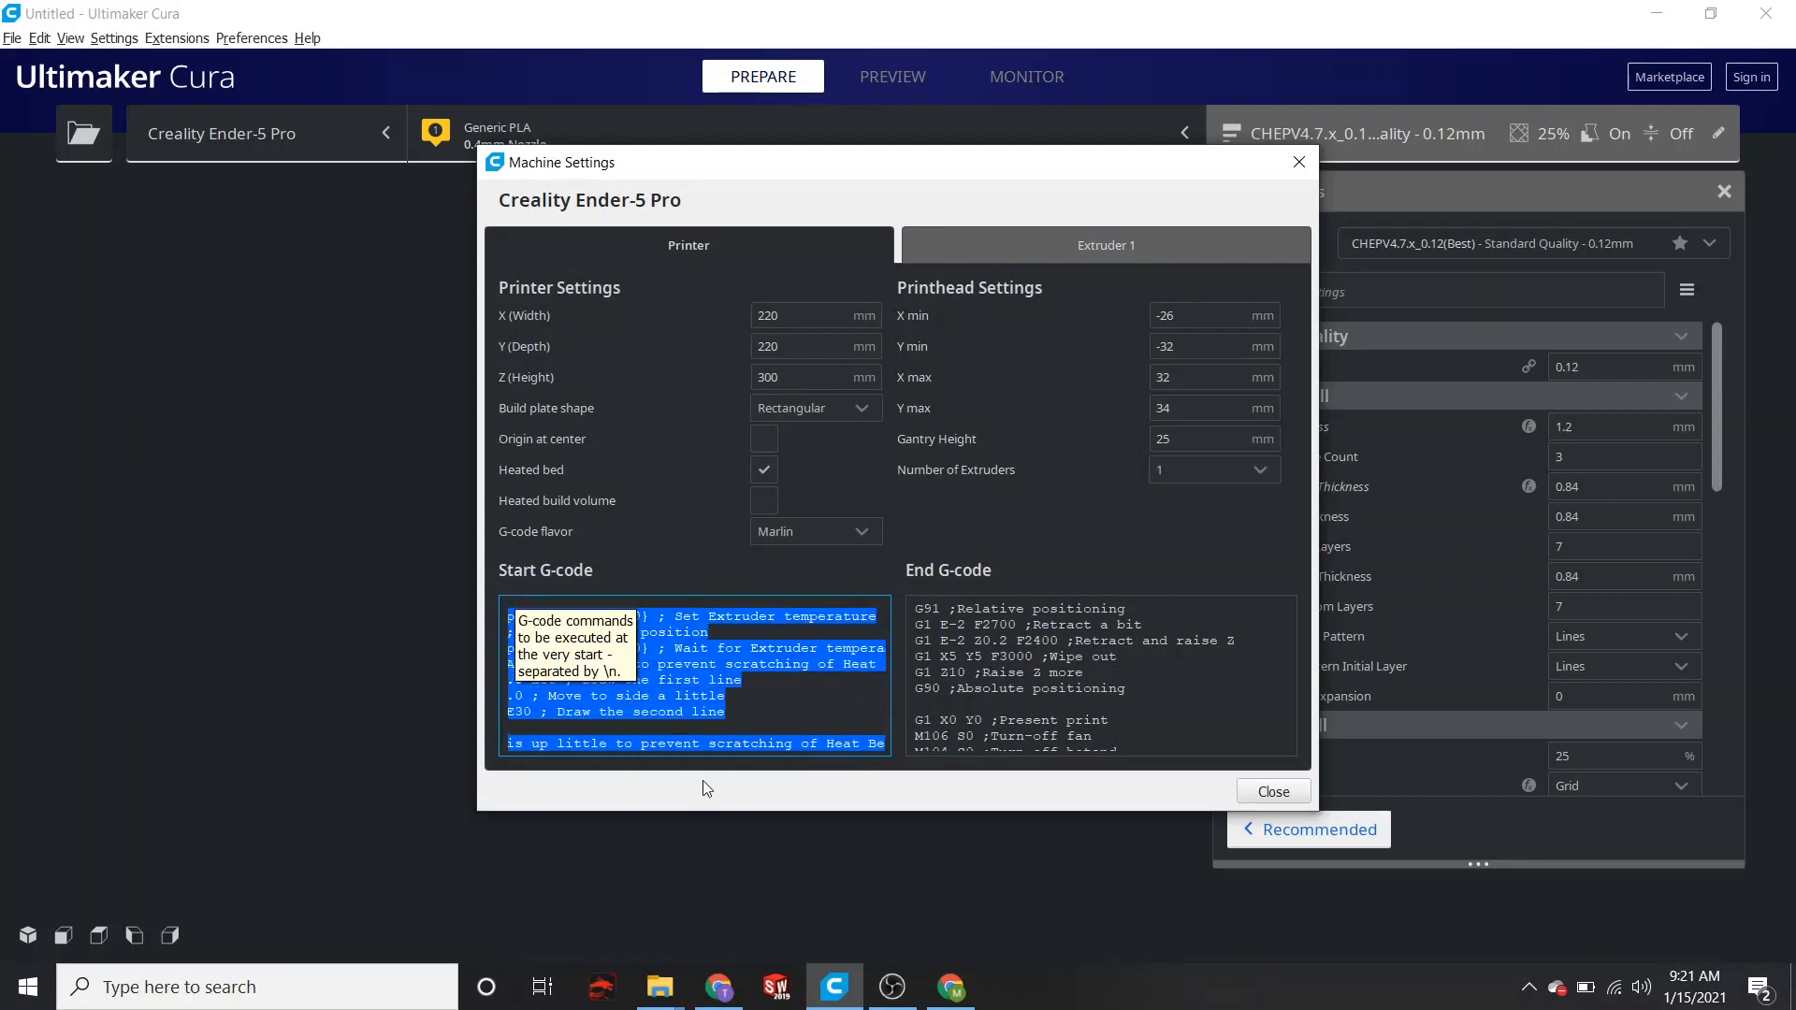
{"action": "left_click", "coordinate": [1298, 165]}
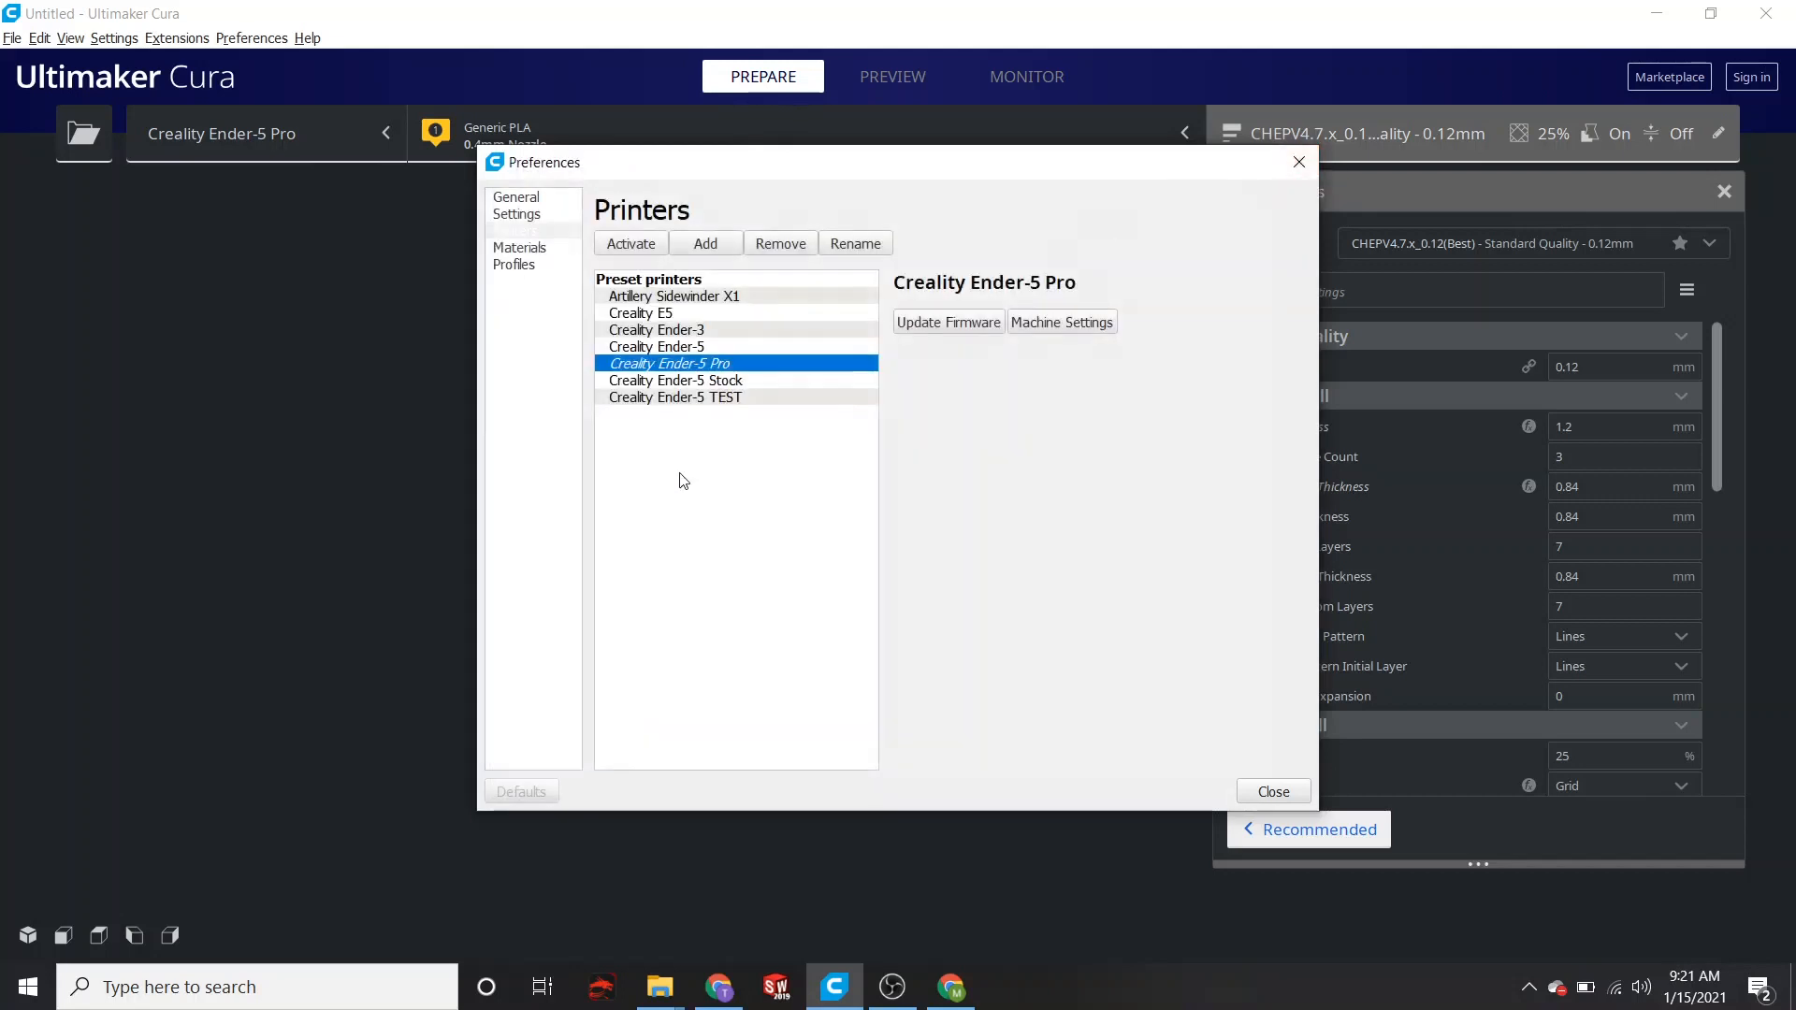
{"action": "left_click", "coordinate": [1271, 791]}
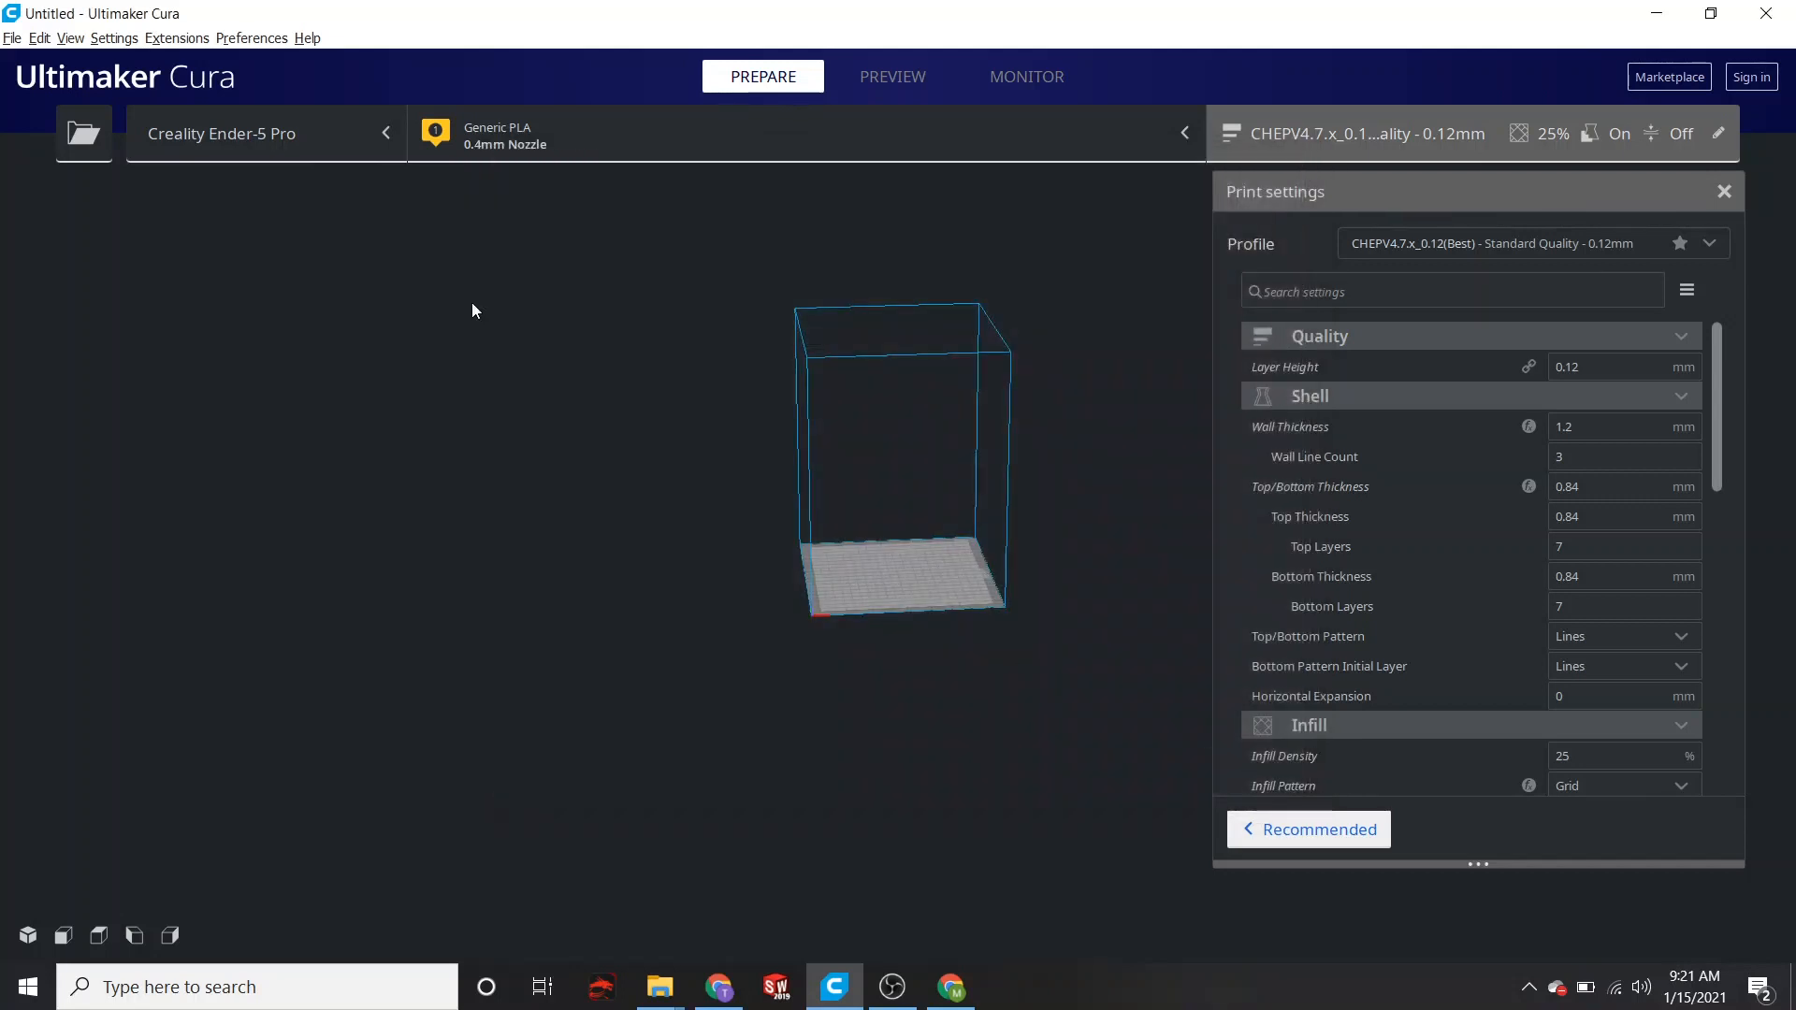
- Switch back to Creality E5 and replace its start G-code with the code copied from the Ender-5 Pro
{"action": "left_click", "coordinate": [279, 129]}
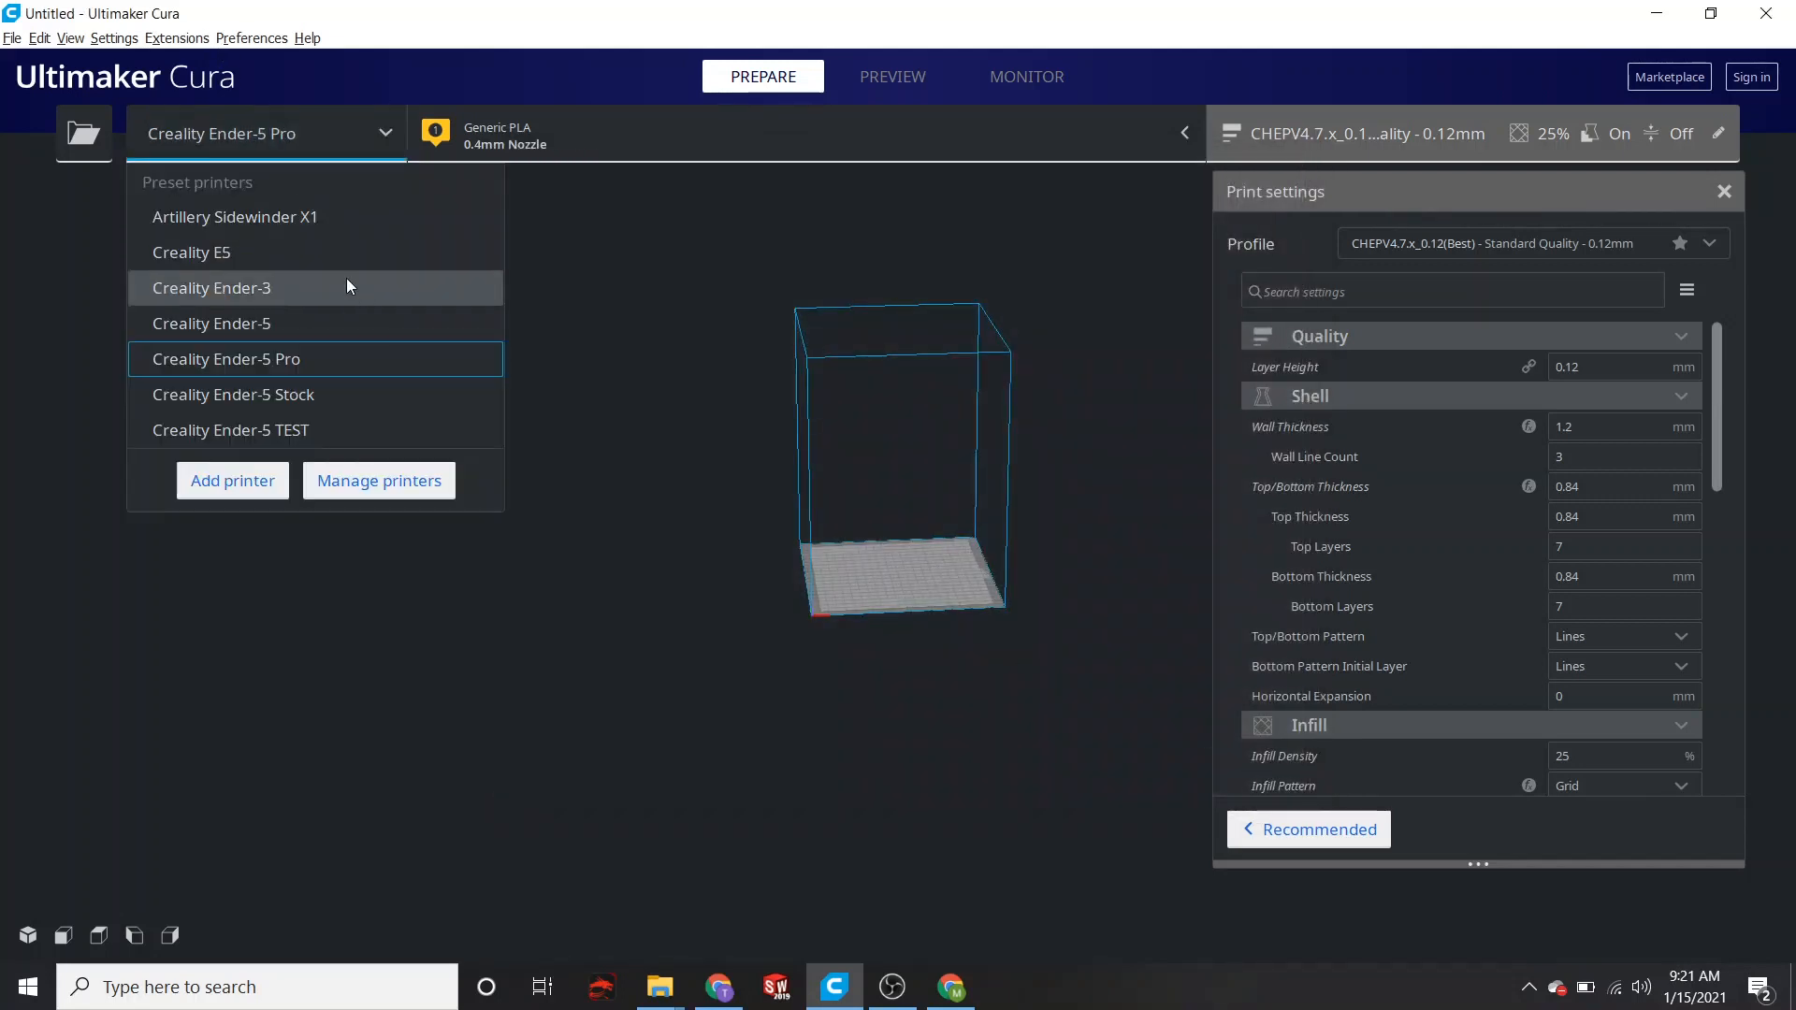
{"action": "left_click", "coordinate": [279, 262]}
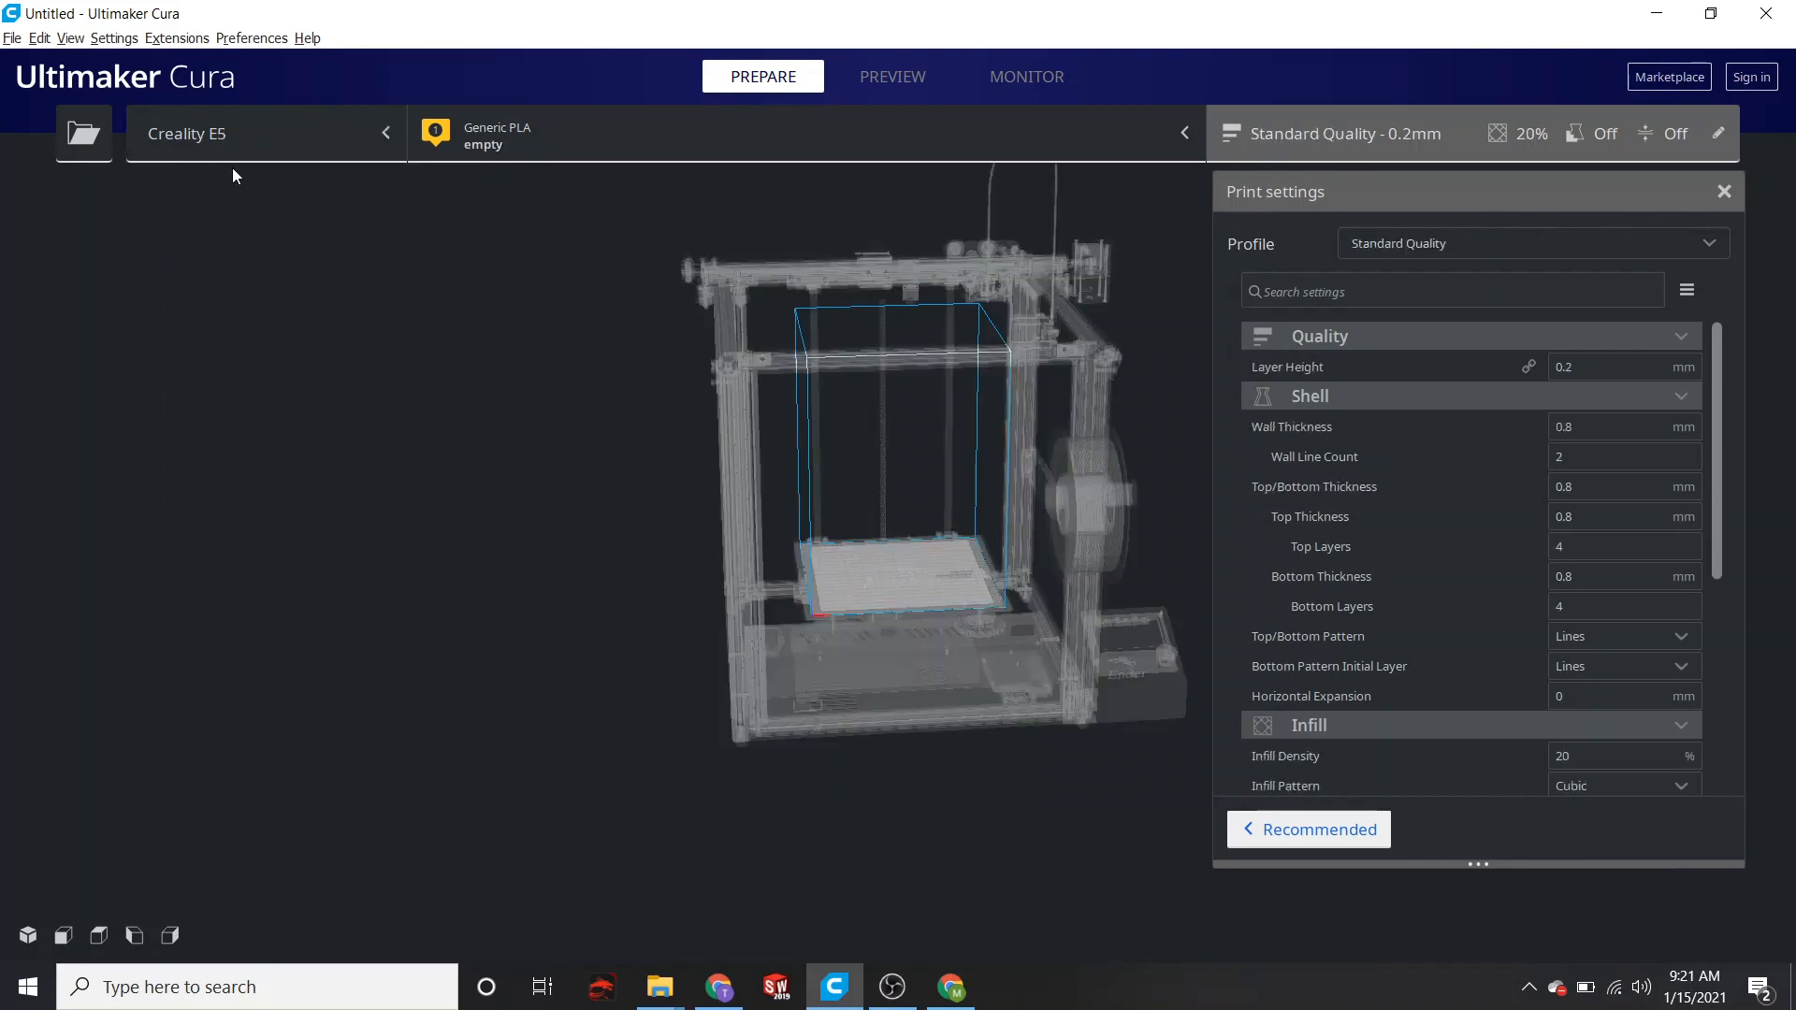
{"action": "left_click", "coordinate": [121, 39]}
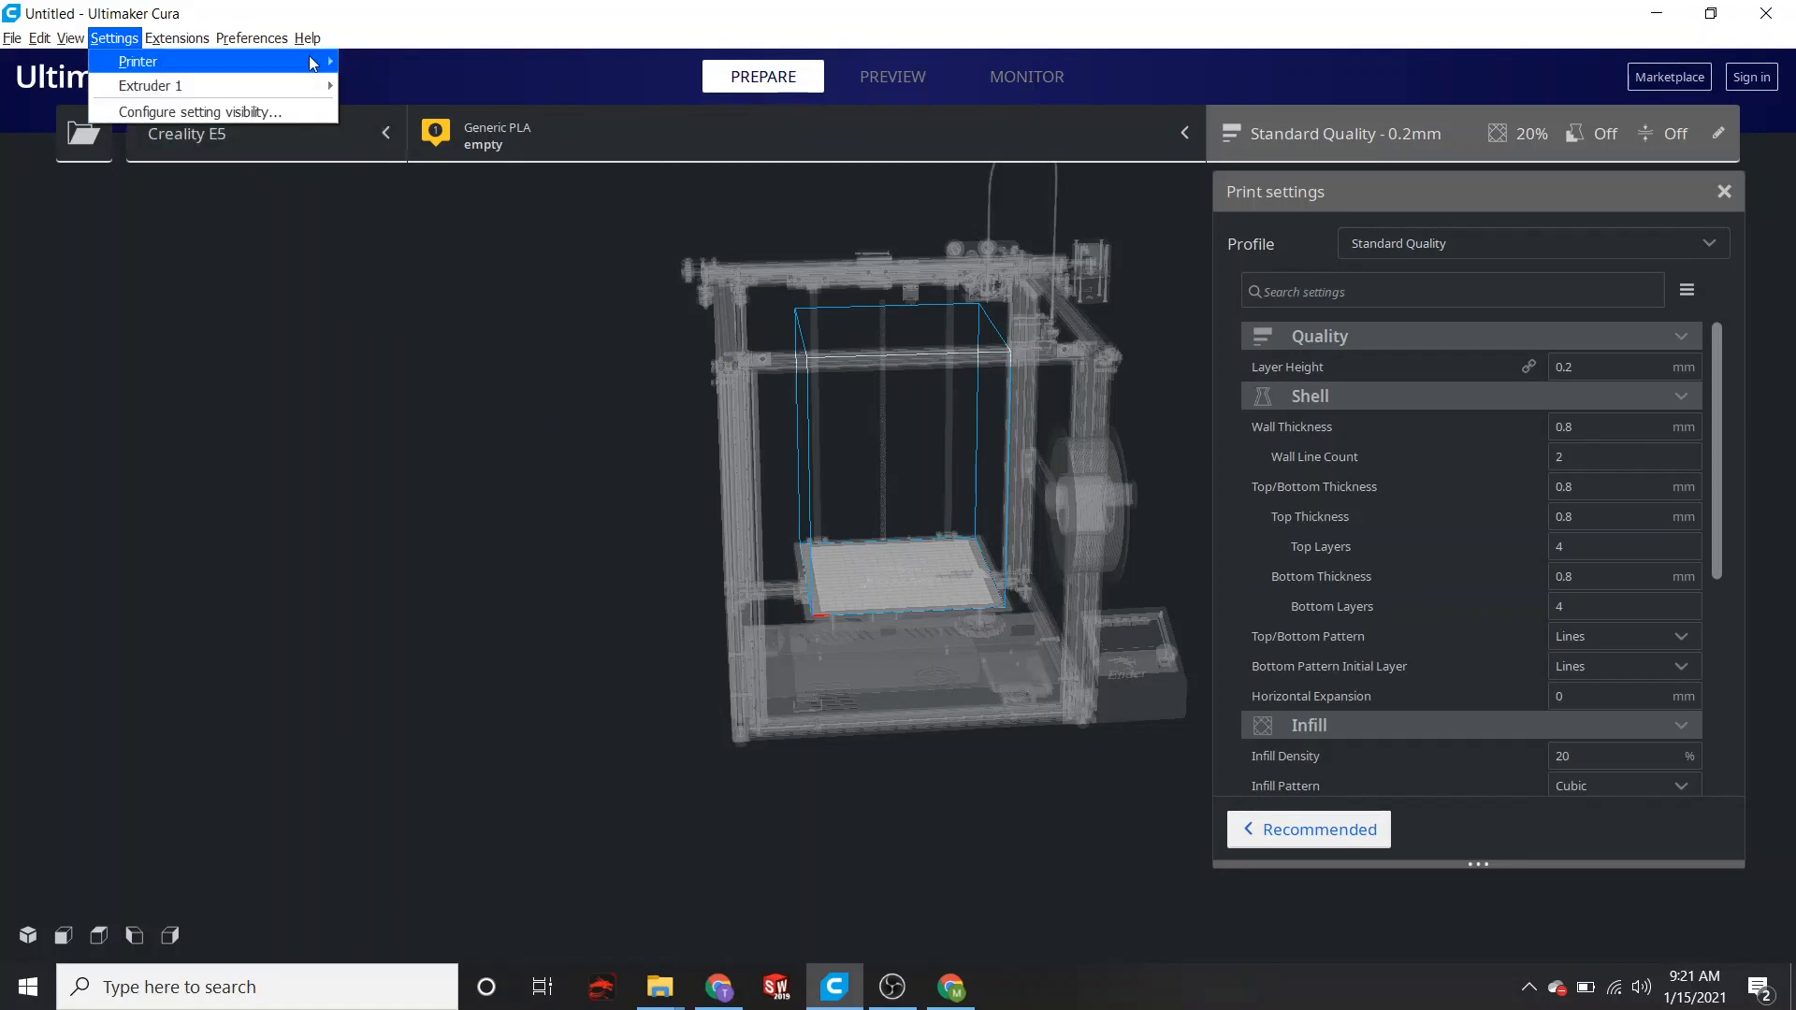
{"action": "mouse_move", "coordinate": [313, 63]}
{"action": "left_click", "coordinate": [456, 312]}
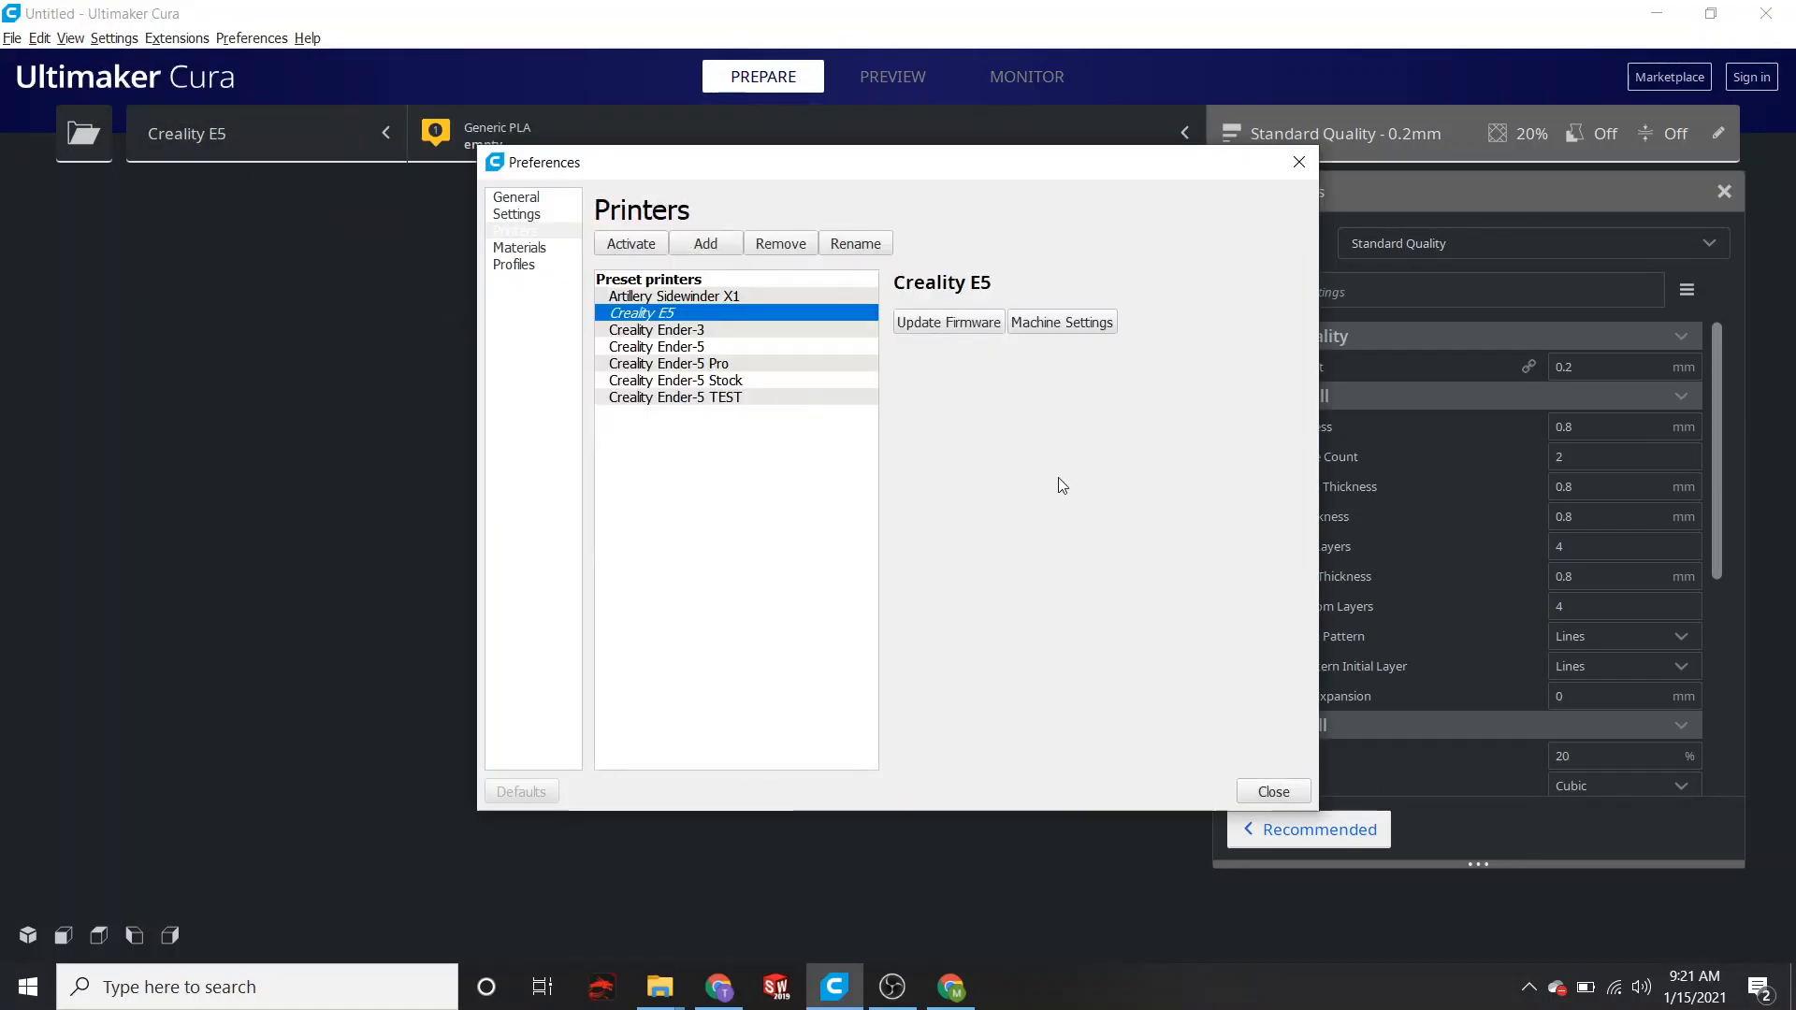
{"action": "left_click", "coordinate": [1061, 323]}
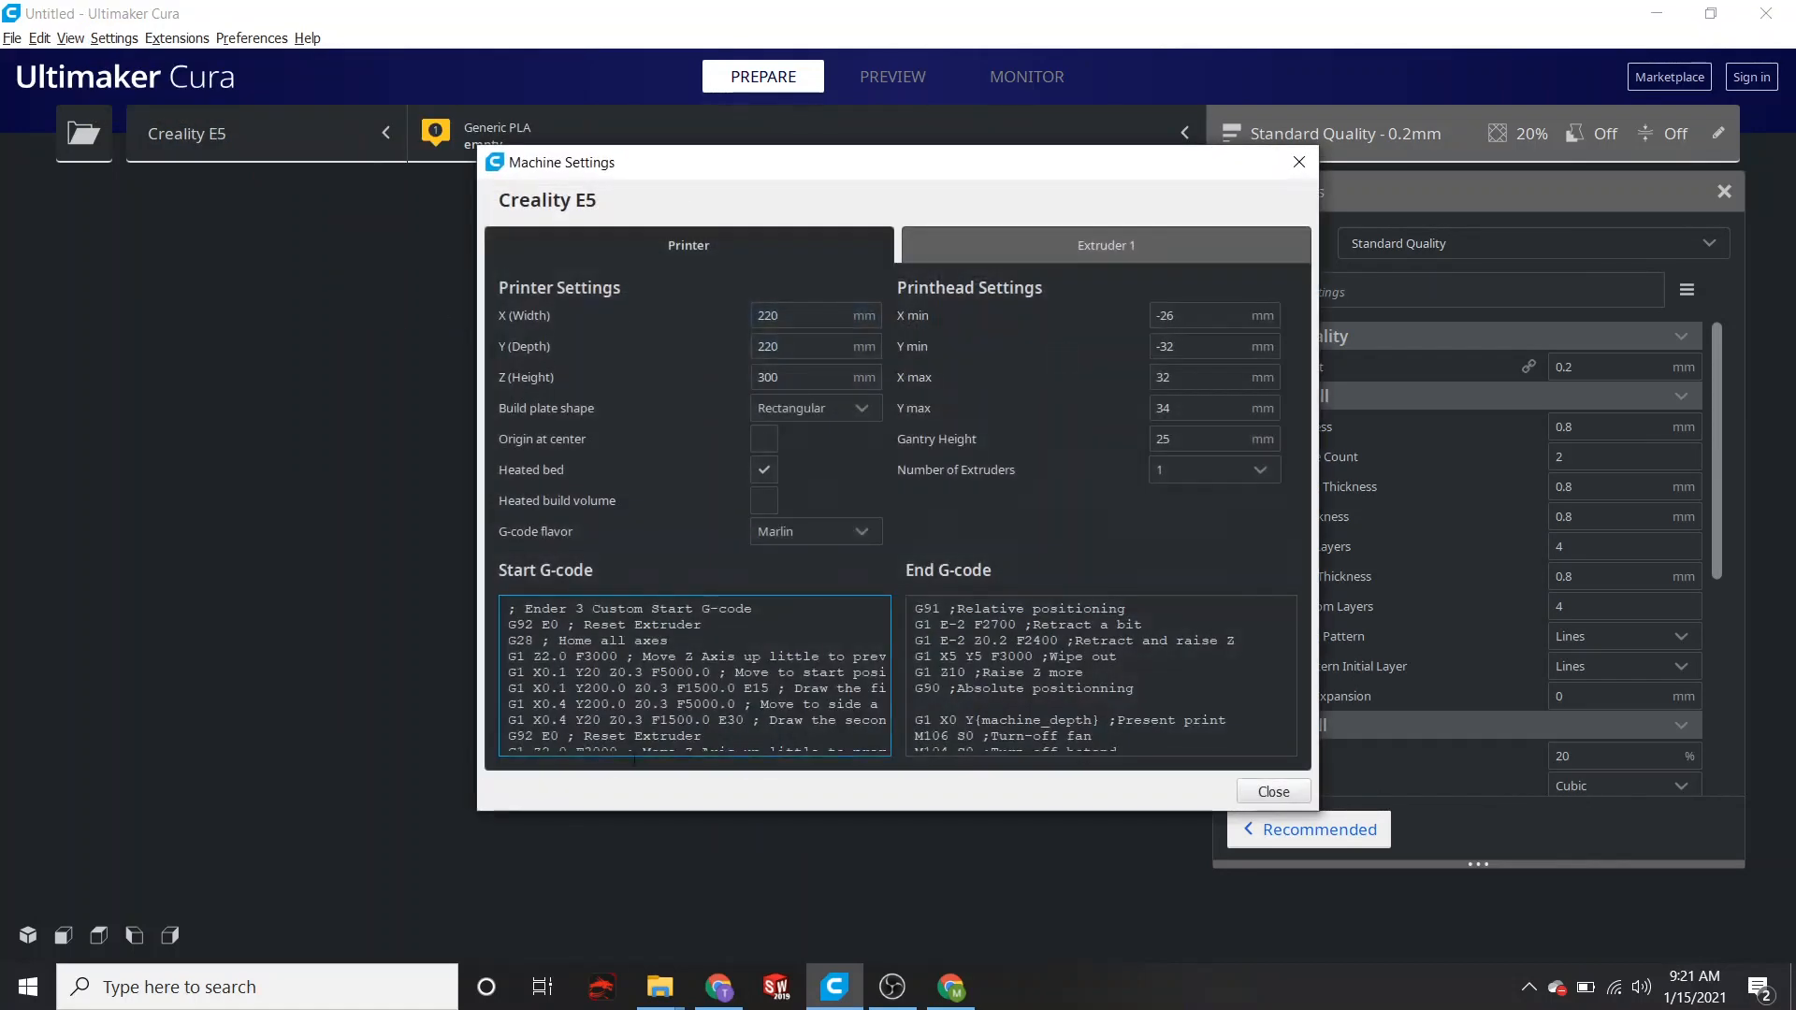
{"action": "left_click_drag", "start_coordinate": [506, 609], "coordinate": [662, 765]}
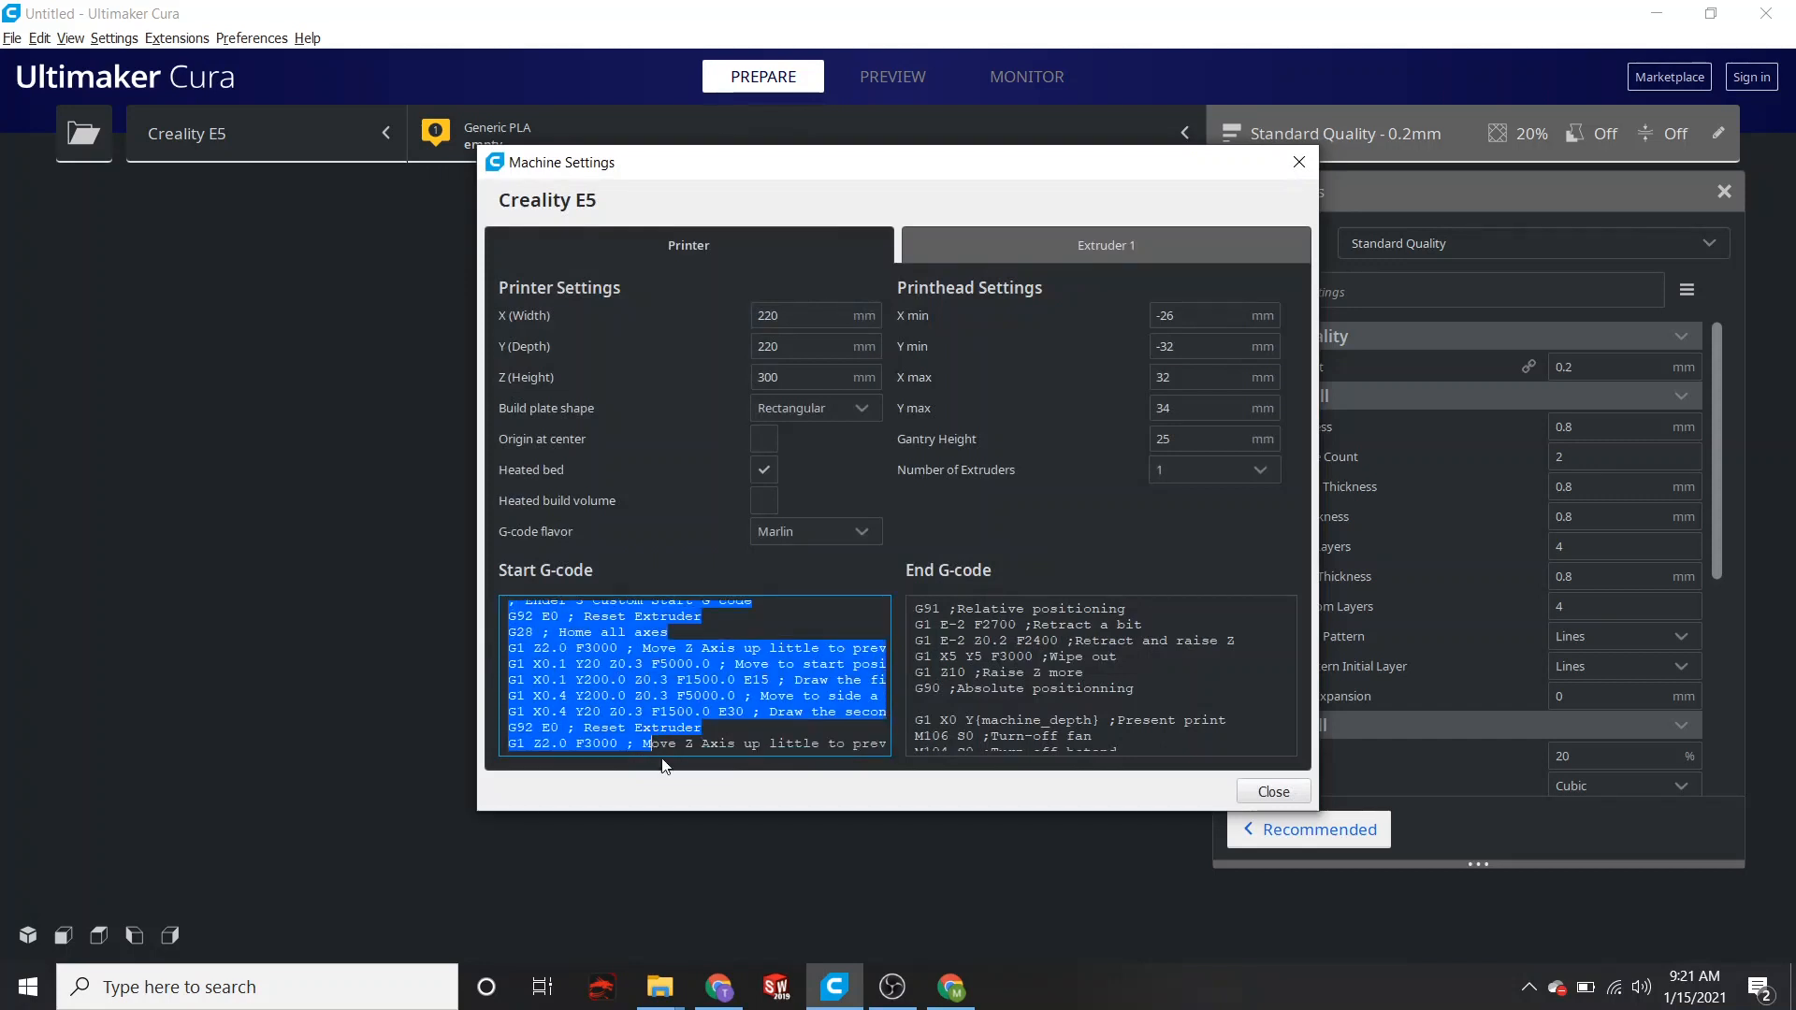
{"action": "key", "text": "ctrl+v"}
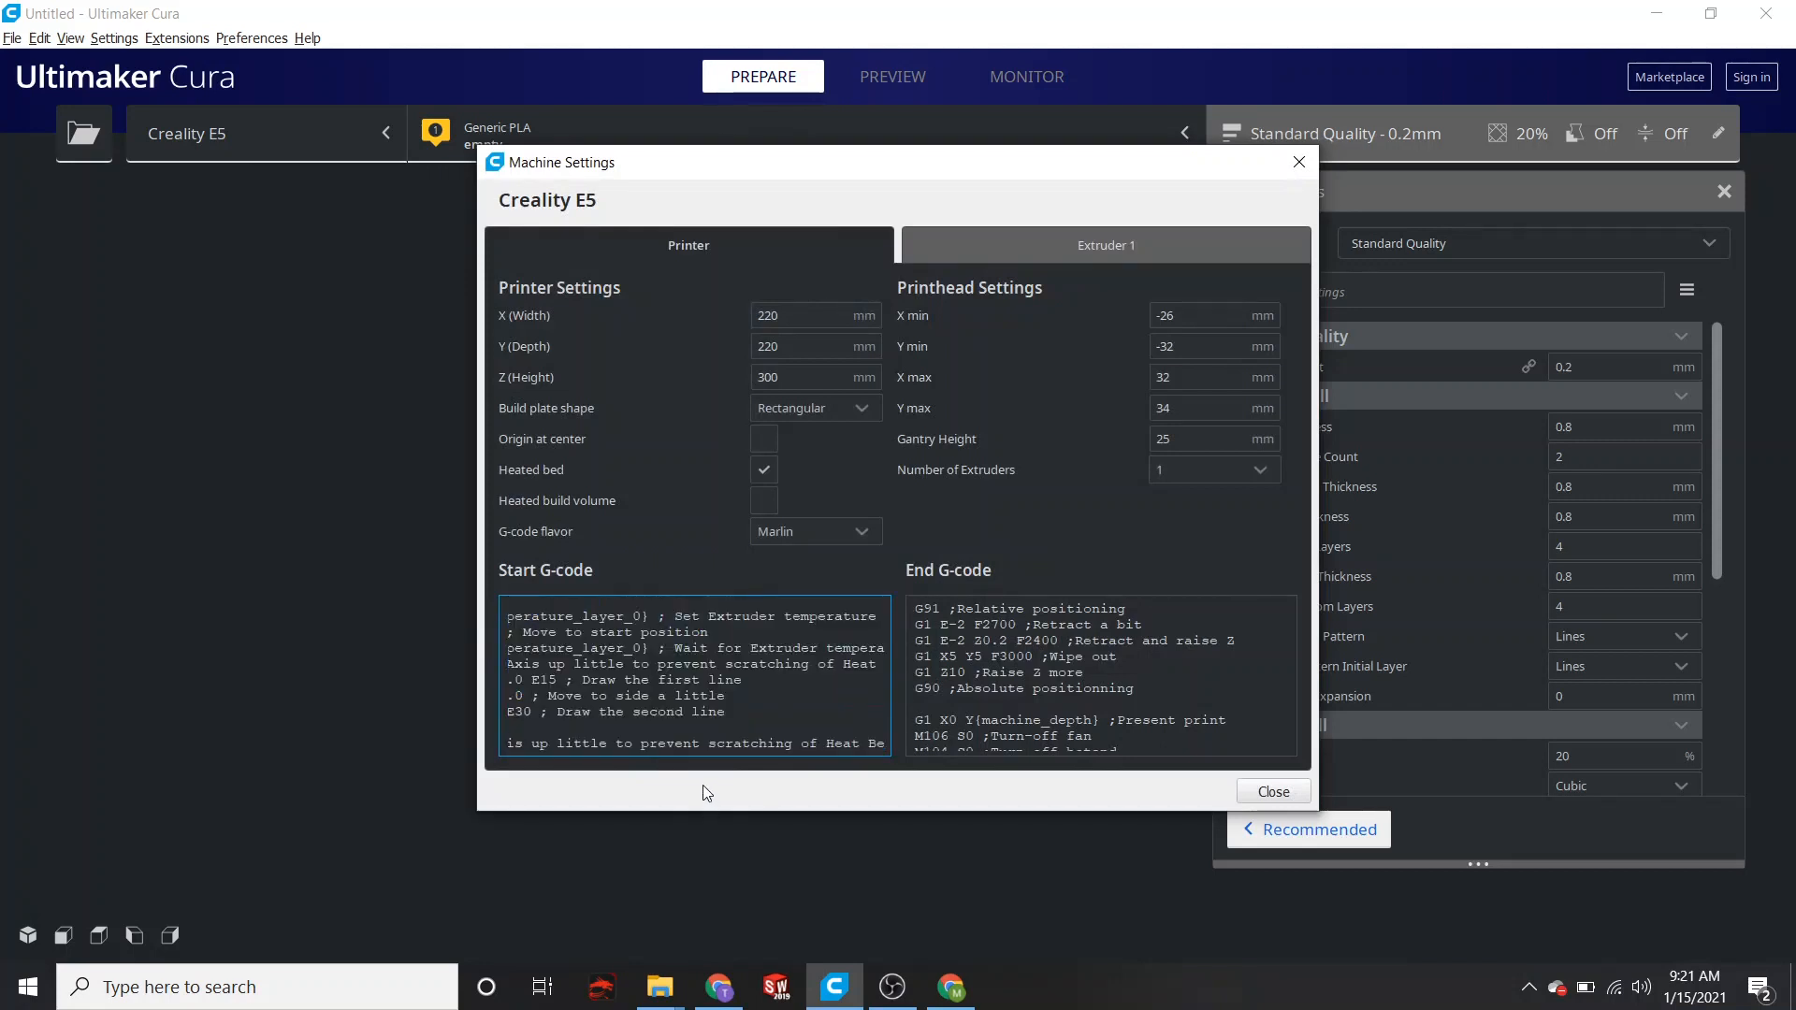
{"action": "scroll", "coordinate": [748, 697], "scroll_direction": "up", "scroll_amount": 3}
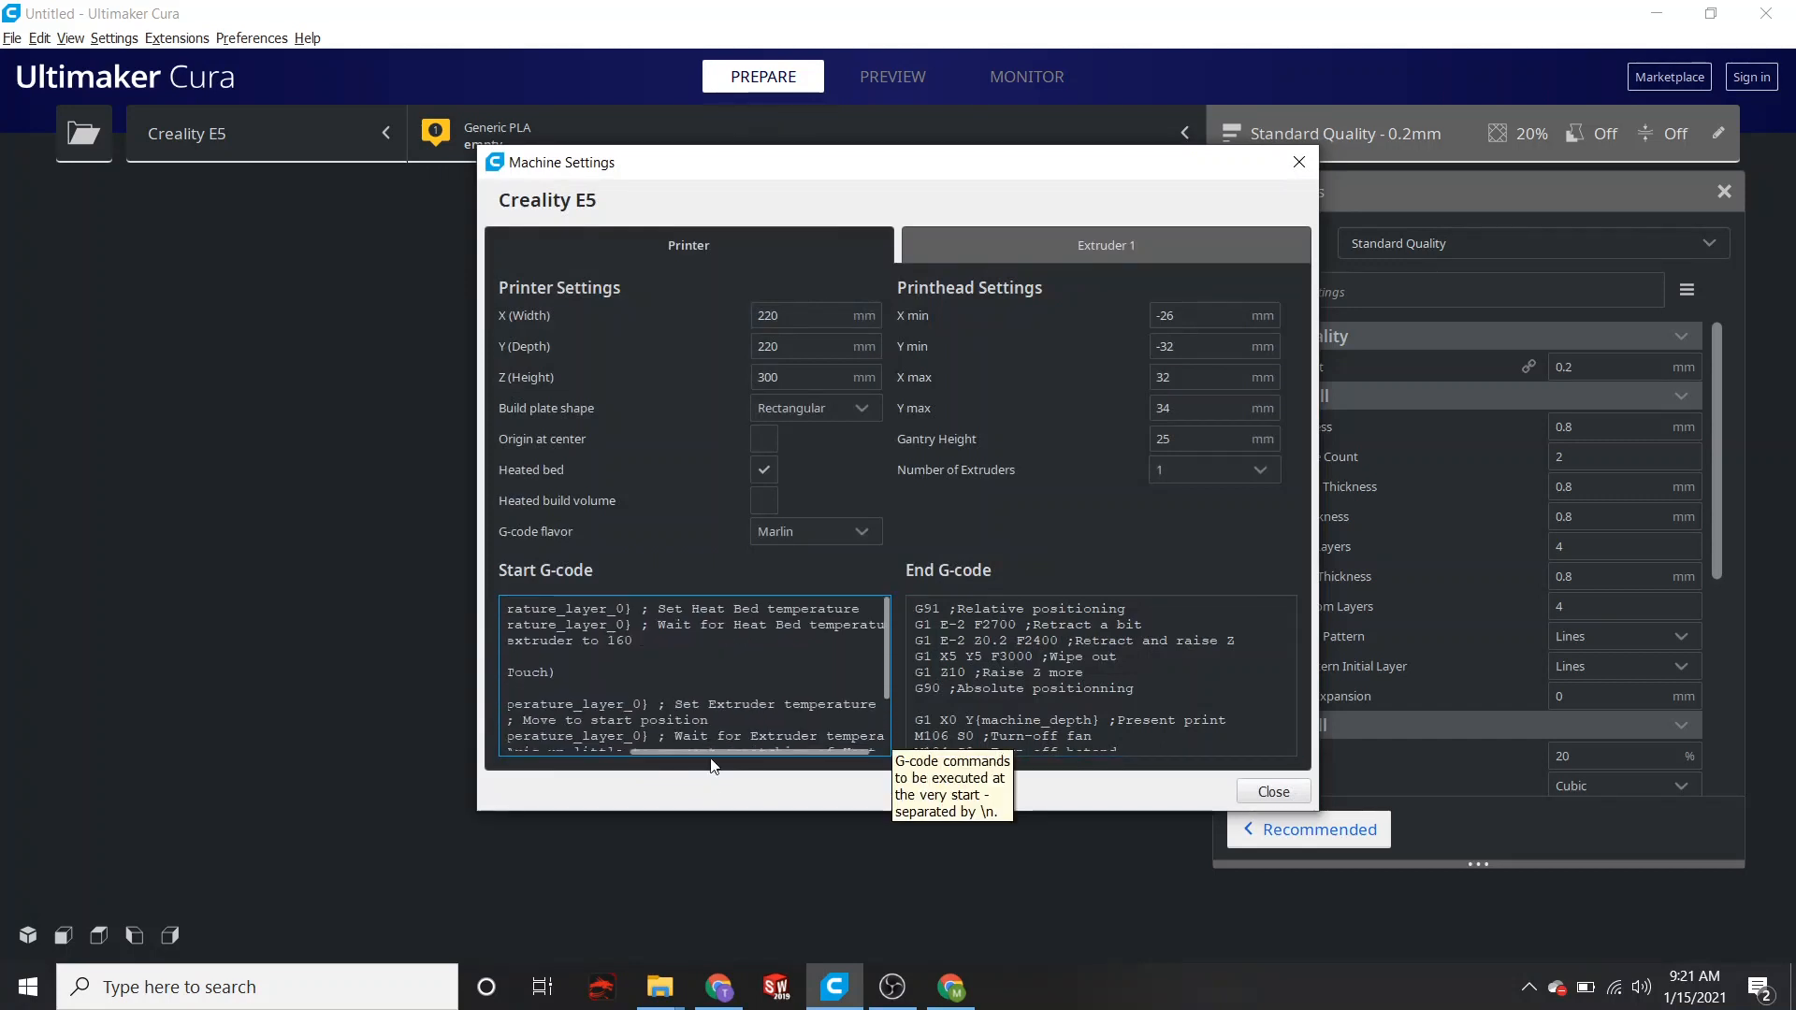
{"action": "scroll", "coordinate": [654, 720], "scroll_direction": "left", "scroll_amount": 5}
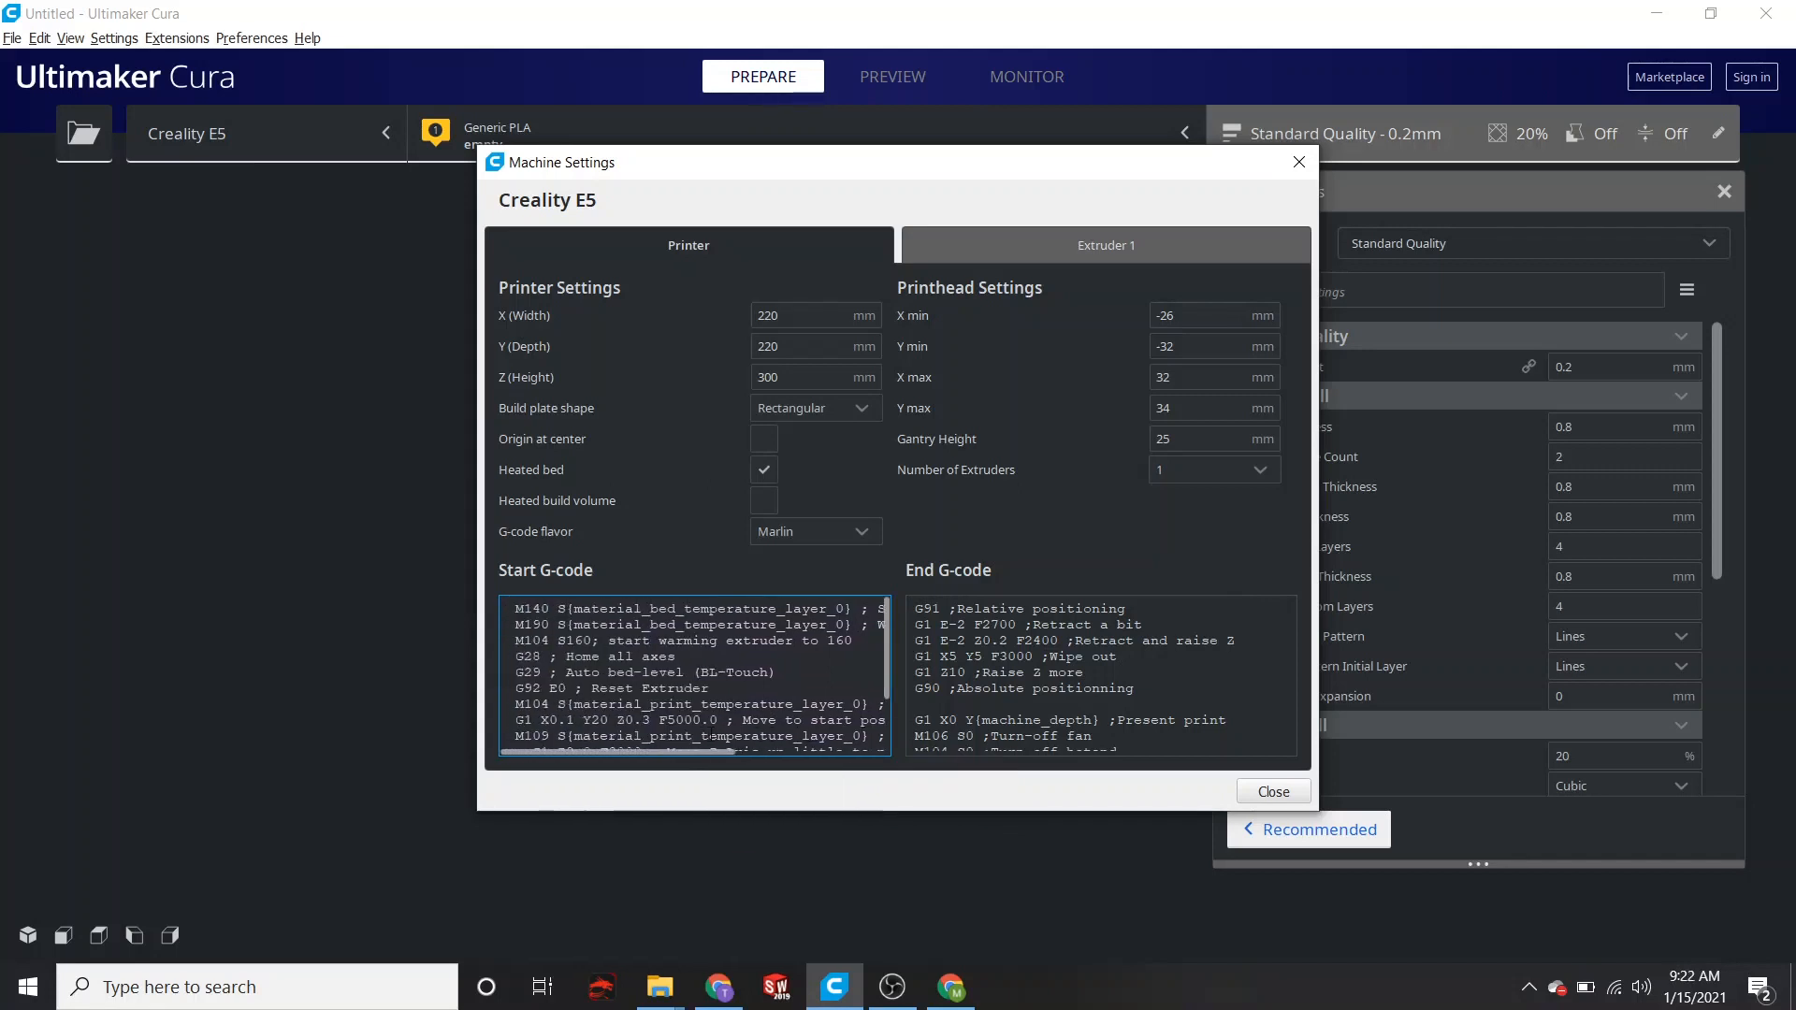
{"action": "left_click", "coordinate": [1271, 793]}
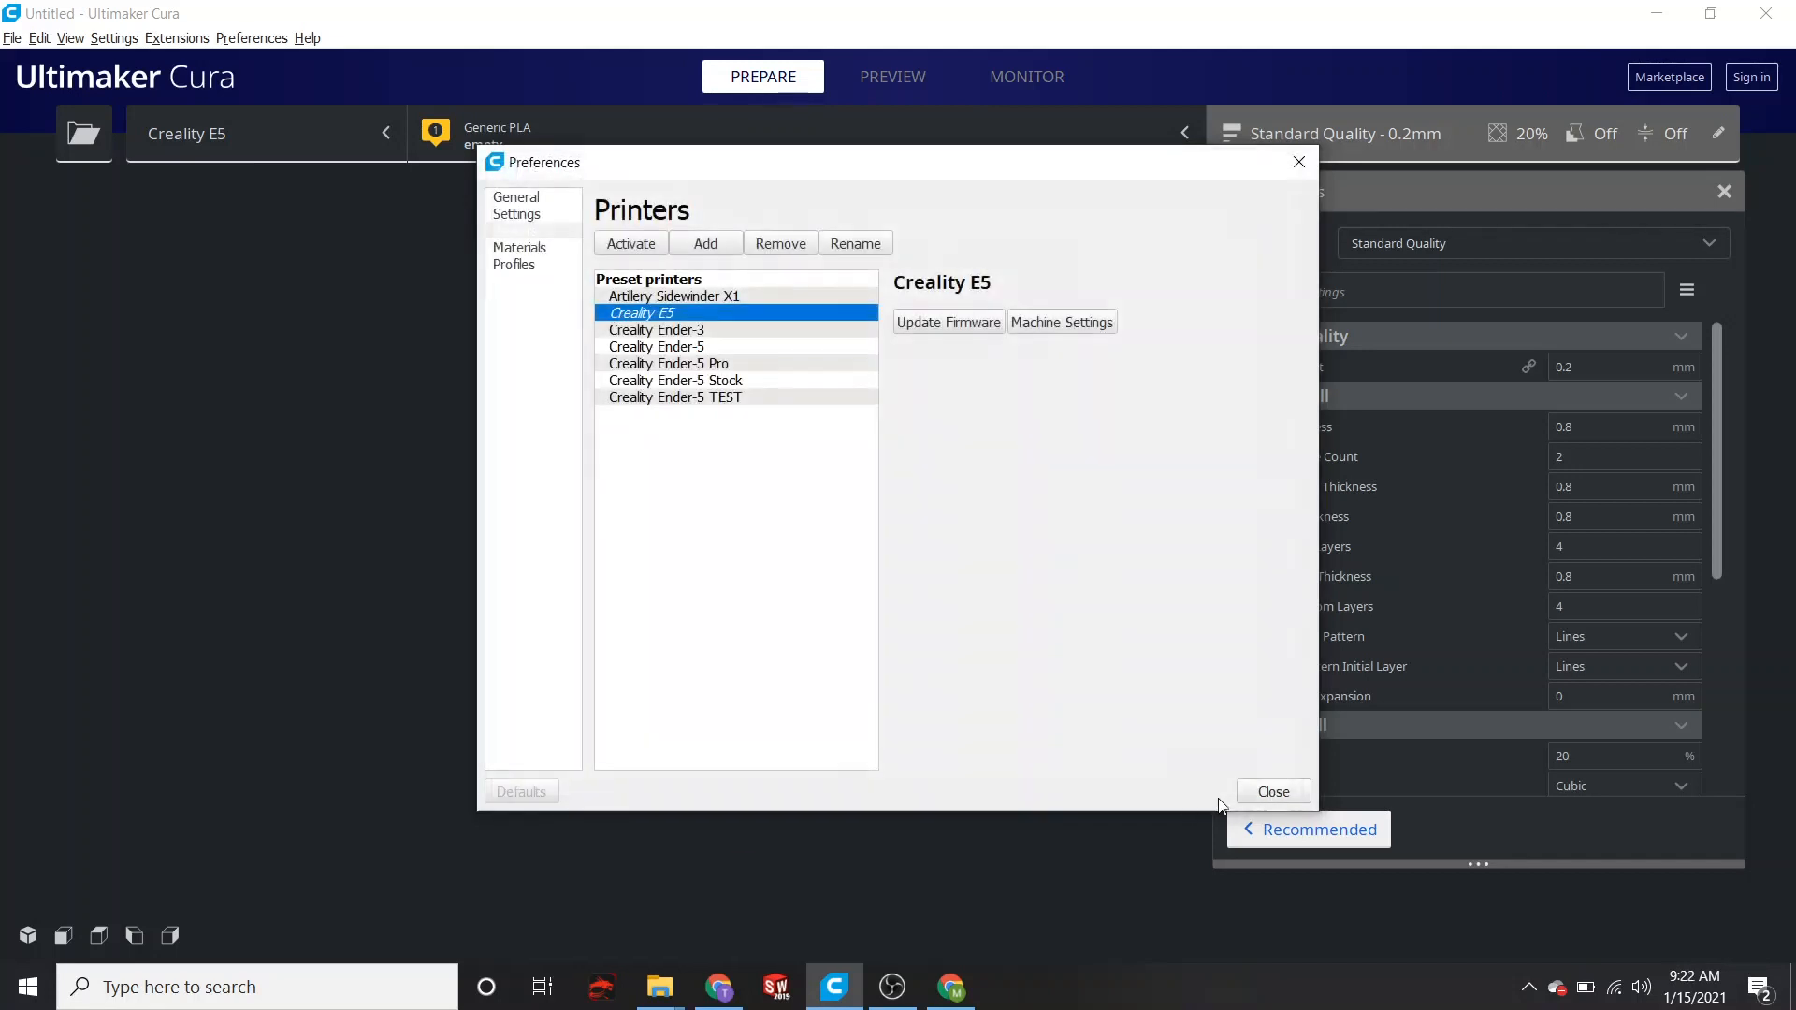
{"action": "left_click", "coordinate": [1273, 792]}
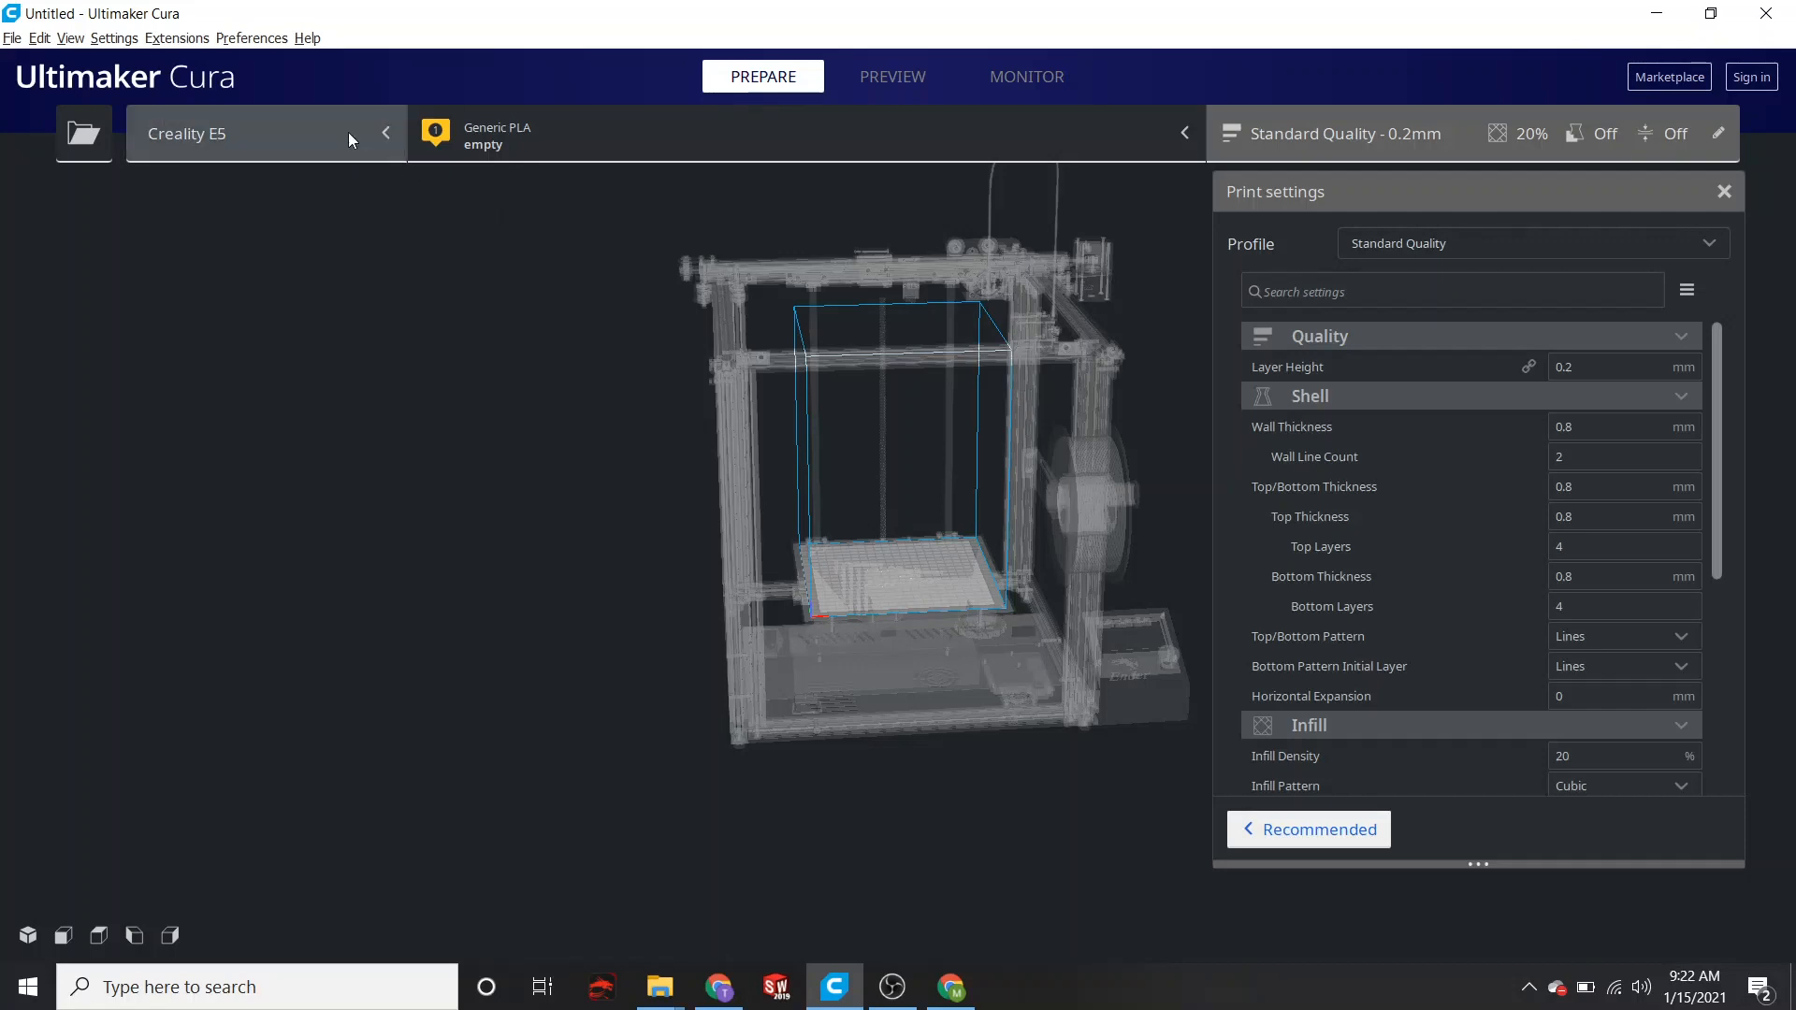
- Switch the active printer to Creality Ender-3 to view its platform model
{"action": "left_click", "coordinate": [319, 132]}
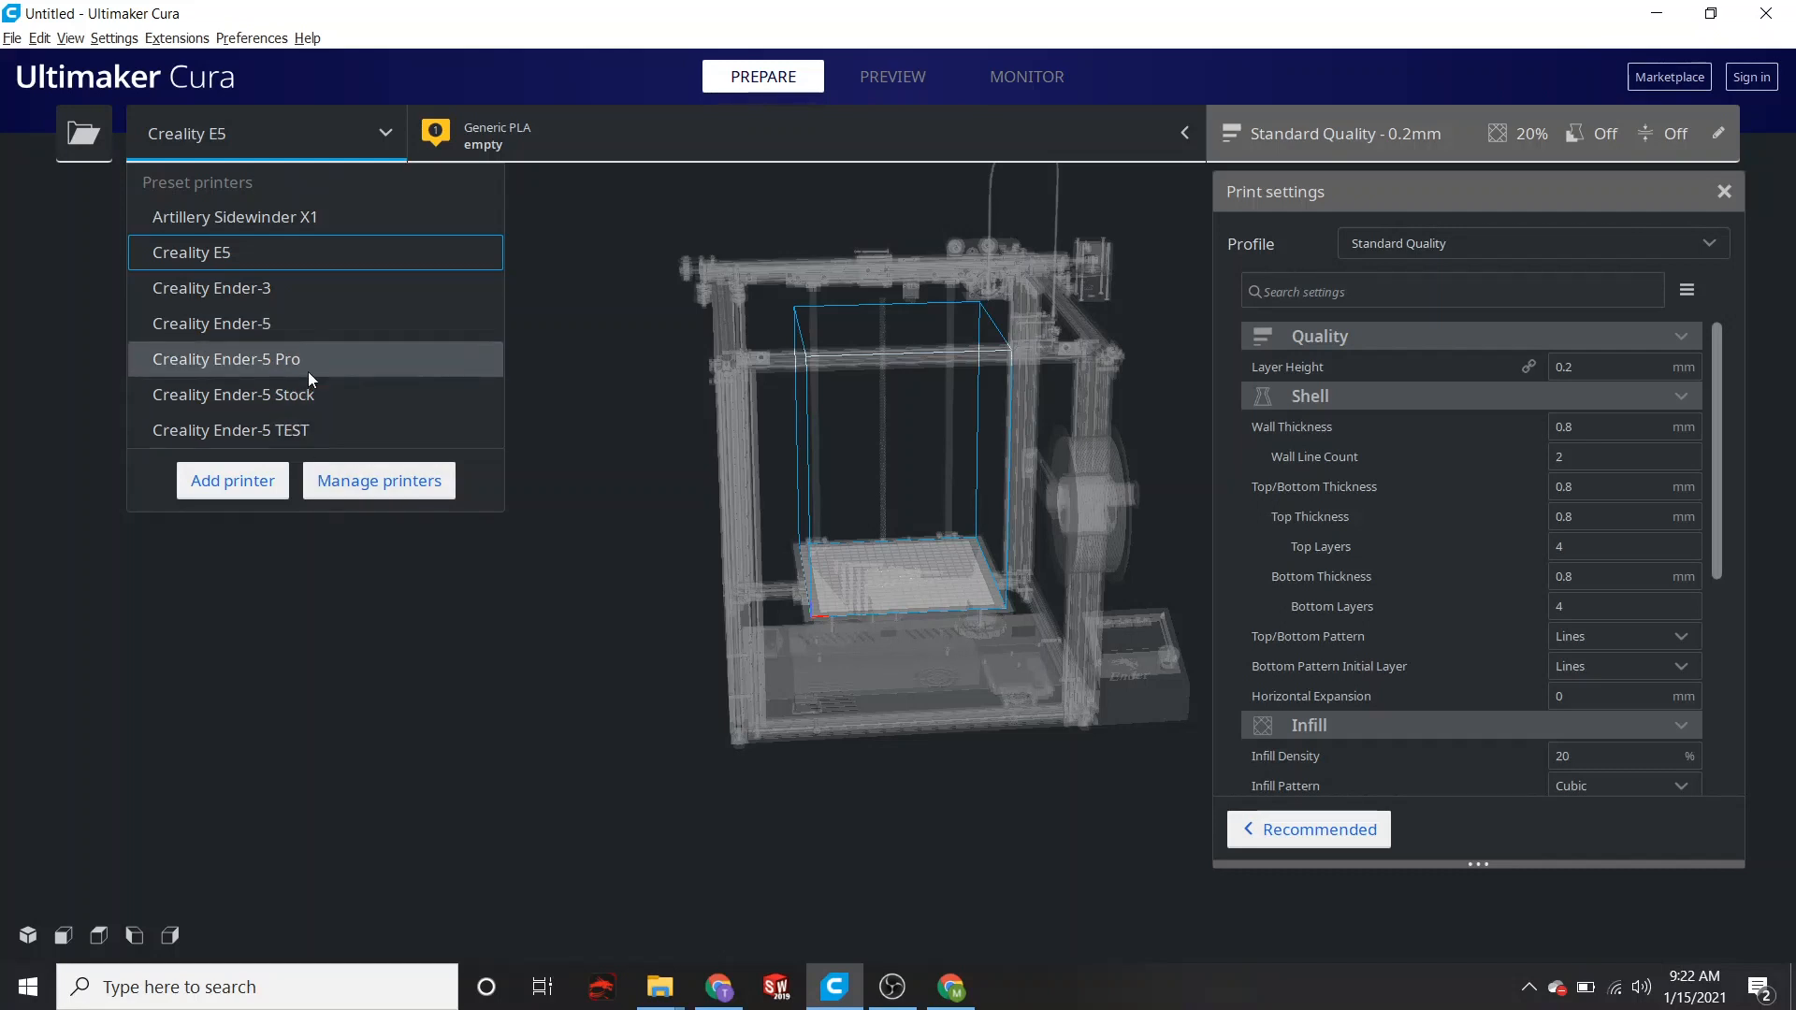
{"action": "left_click", "coordinate": [335, 291]}
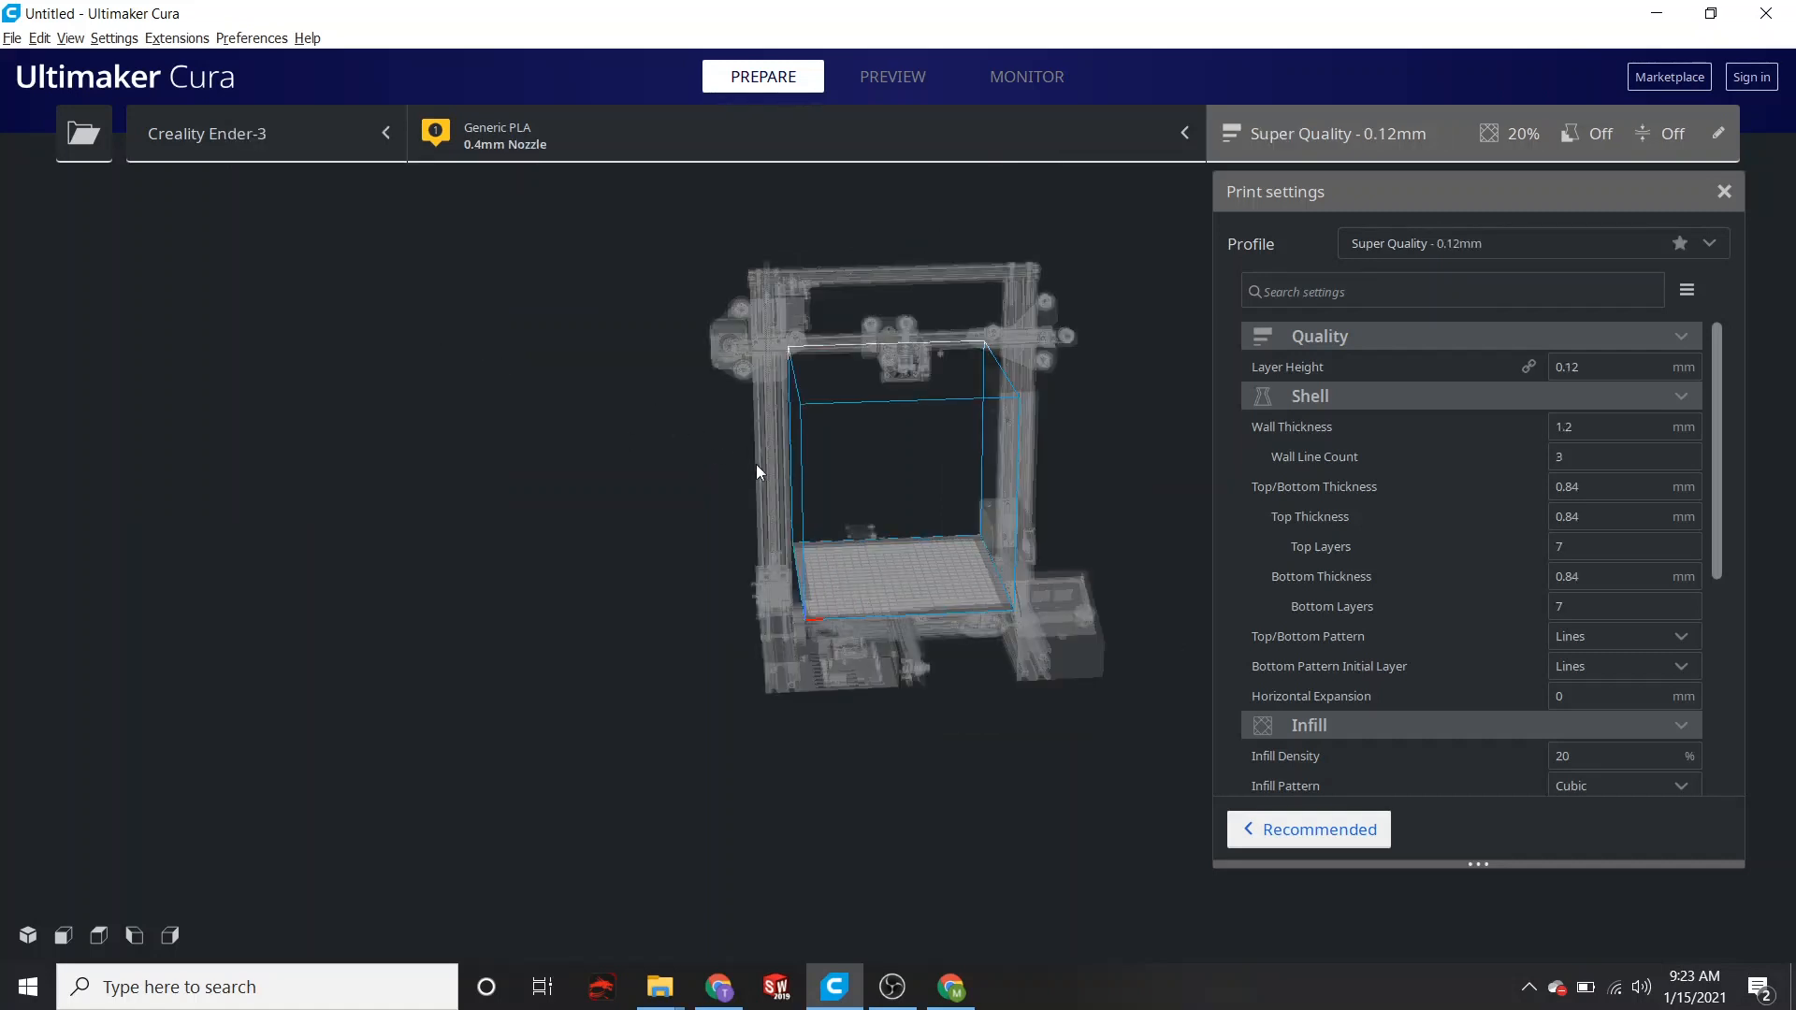